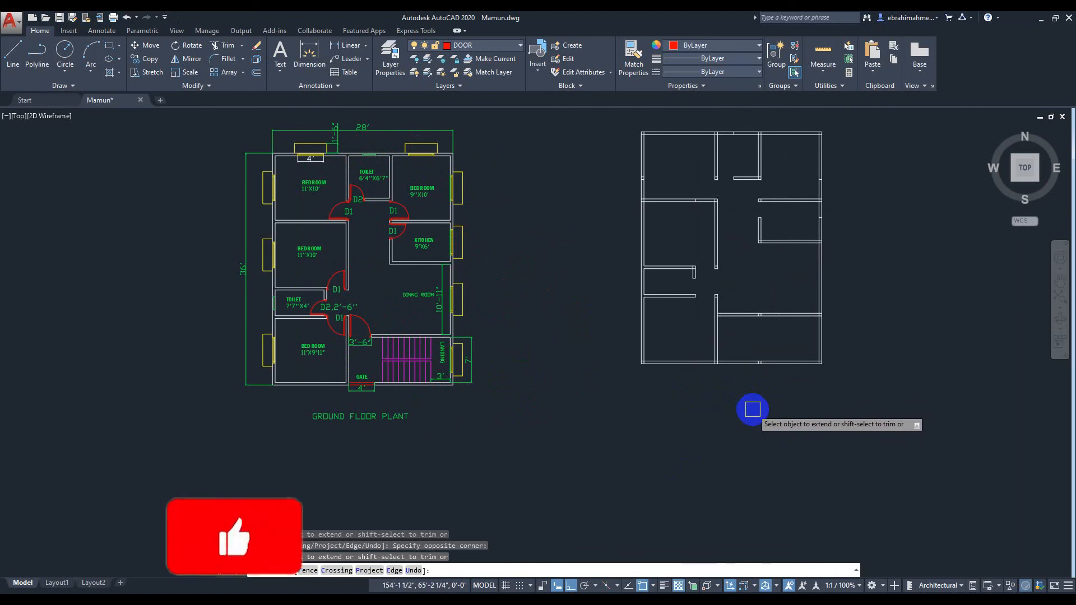
- Compare the gate and entrance door area of the annotated ground floor plan with the bare wall plan
key(Escape)
middle_drag(751, 392, 706, 390)
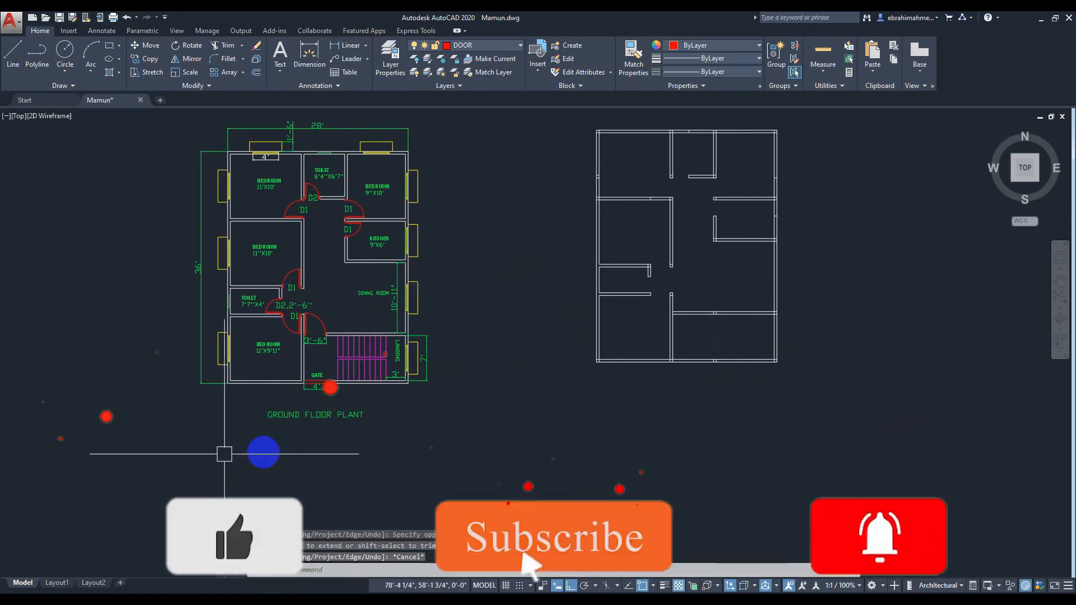
middle_drag(692, 410, 637, 396)
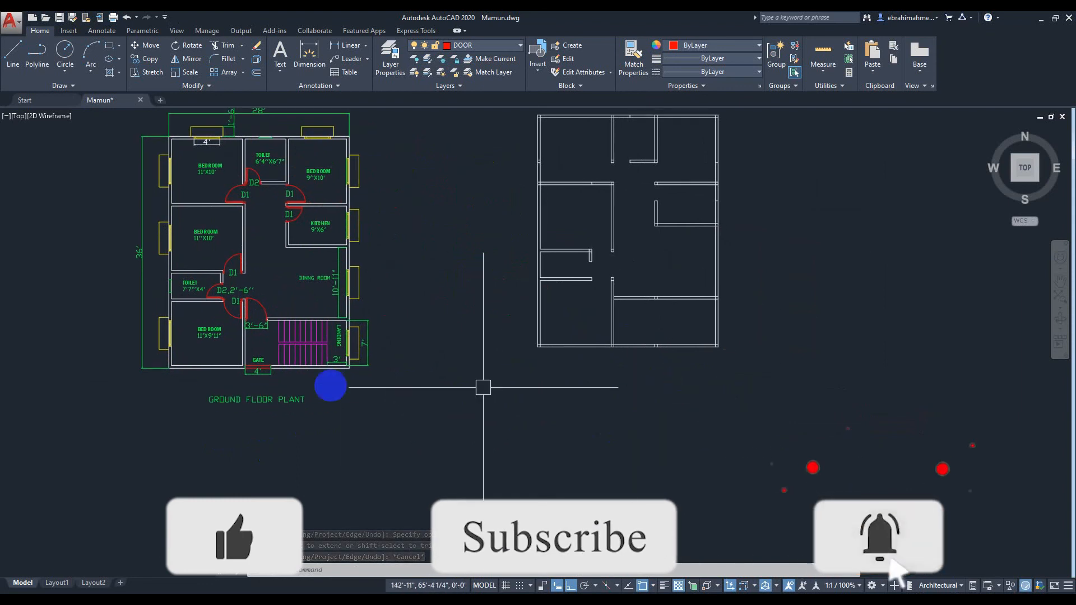
scroll(333, 391, up, 2)
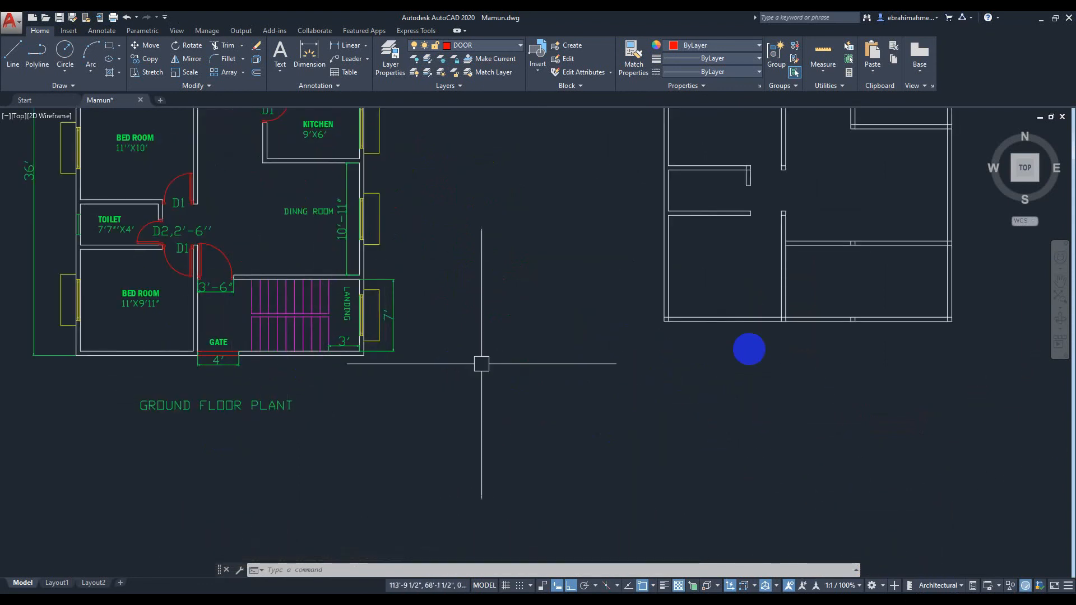
scroll(758, 355, down, 2)
middle_drag(759, 355, 648, 352)
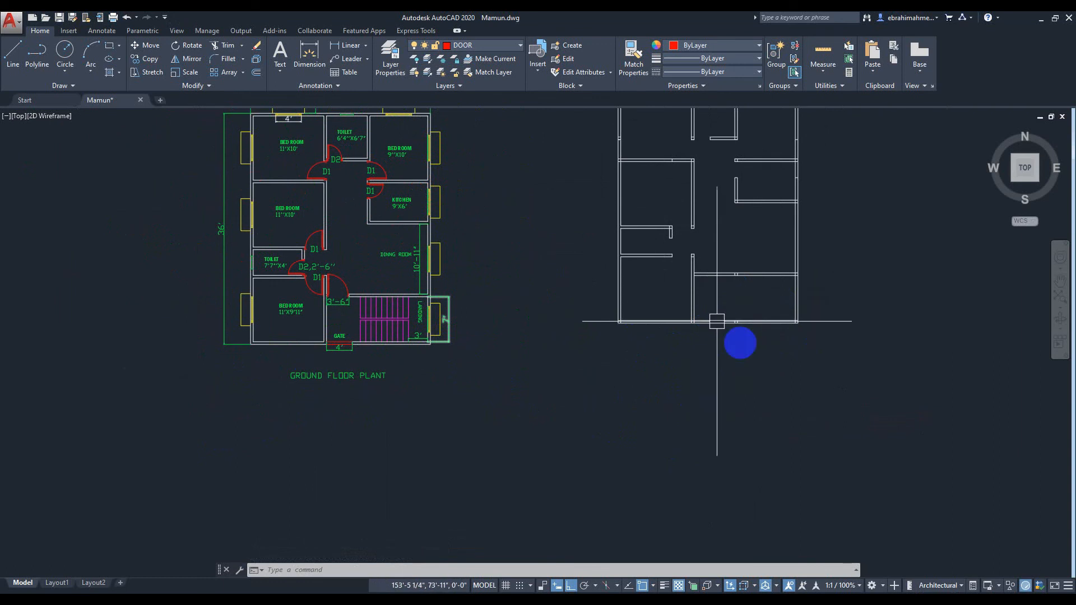
middle_drag(717, 321, 684, 325)
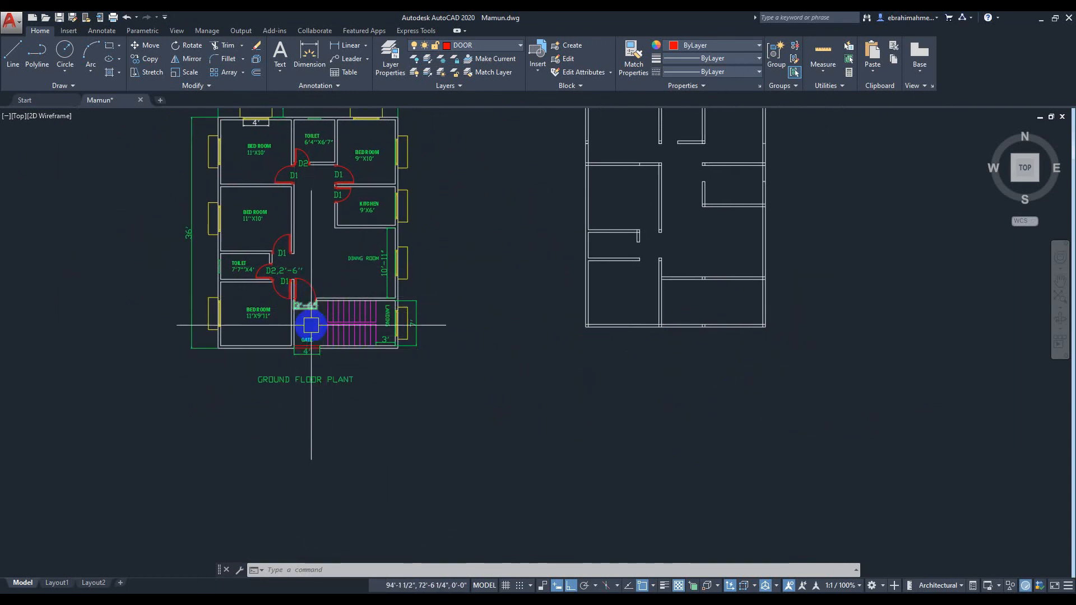
scroll(311, 325, up, 2)
middle_drag(908, 367, 781, 362)
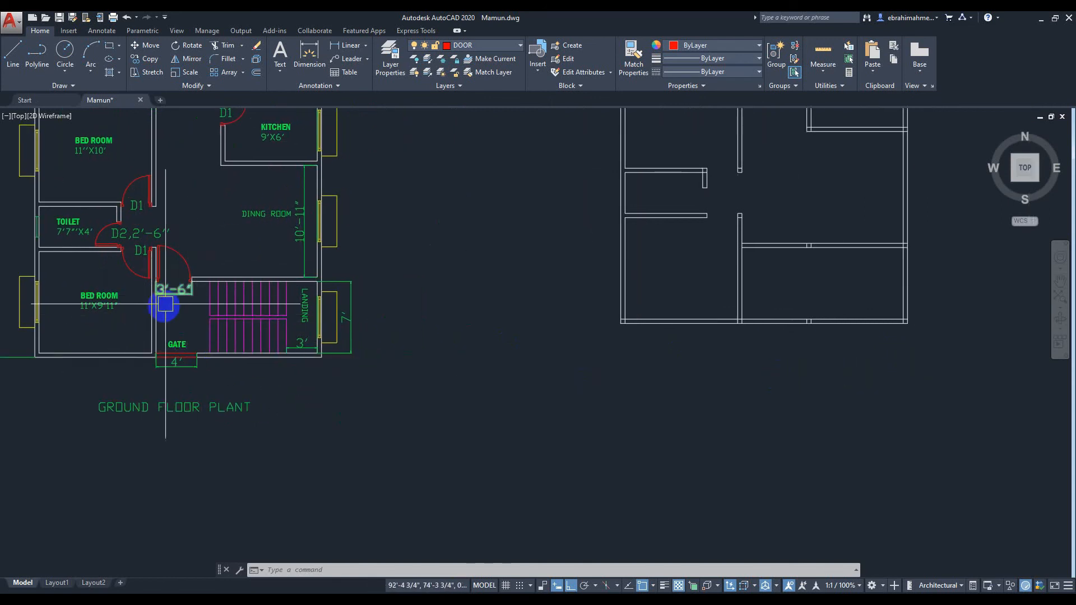
scroll(715, 375, down, 2)
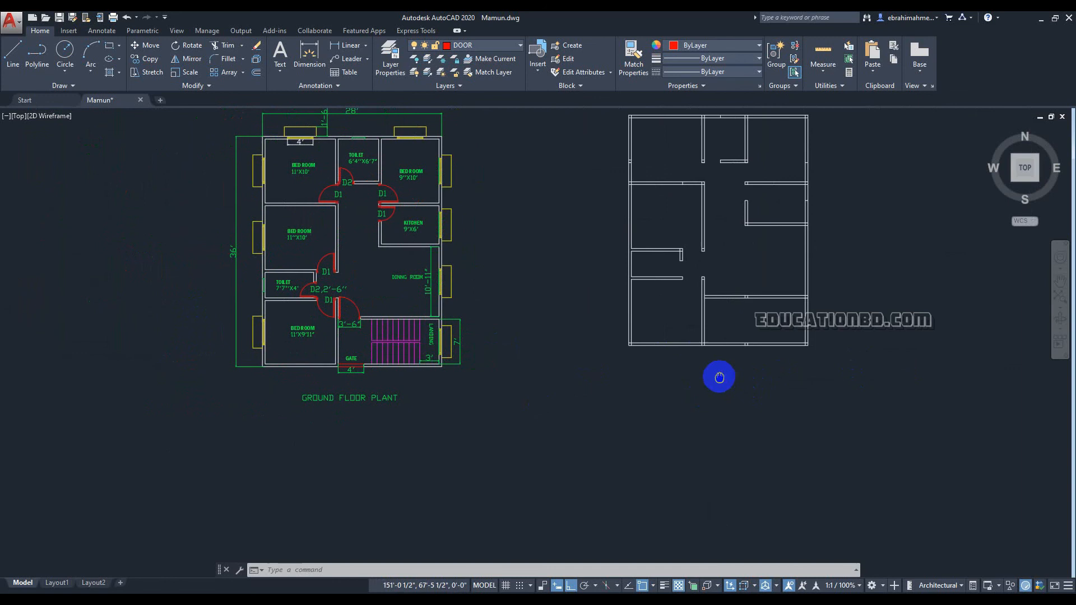
- Offset the stair-side face of the lower bedroom's wall 4' towards the stair area to mark the gate opening
scroll(672, 408, up, 2)
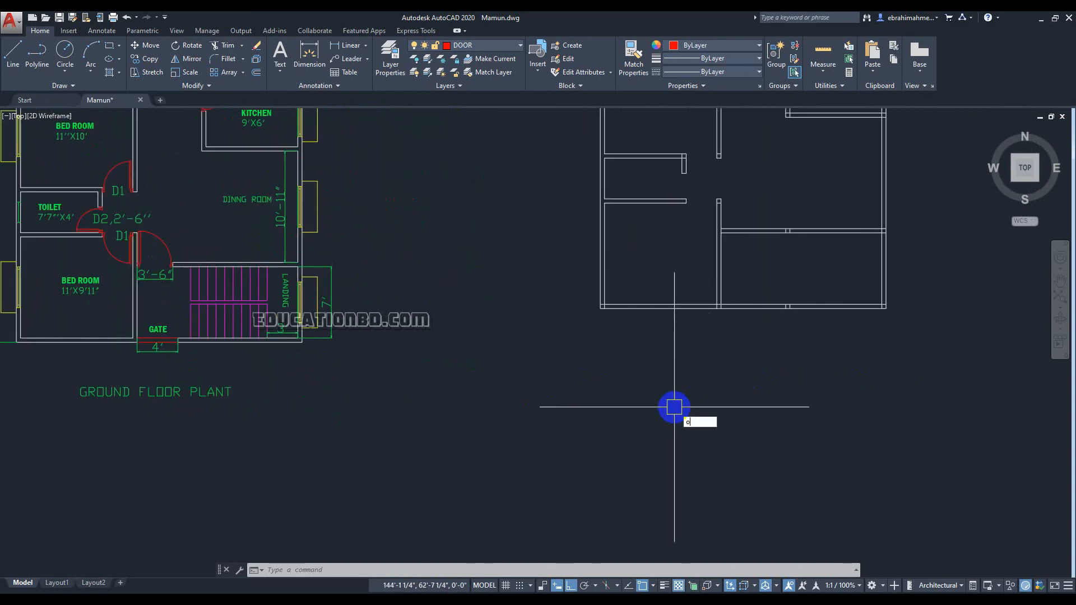
key(Return)
text(4')
key(Return)
middle_drag(739, 379, 681, 370)
scroll(681, 371, up, 2)
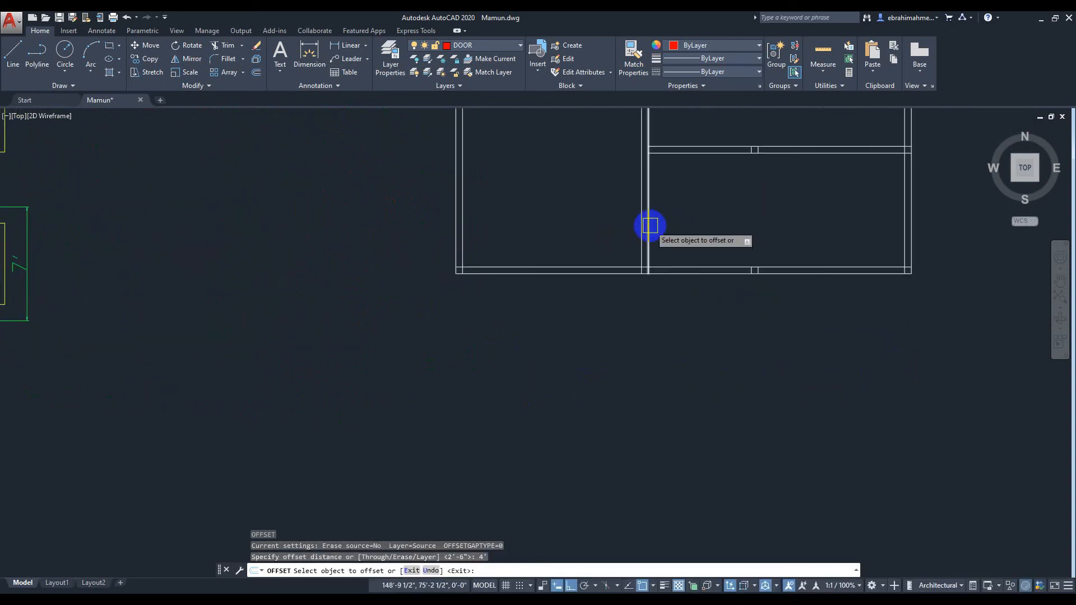
click(649, 225)
click(736, 227)
scroll(716, 358, down, 4)
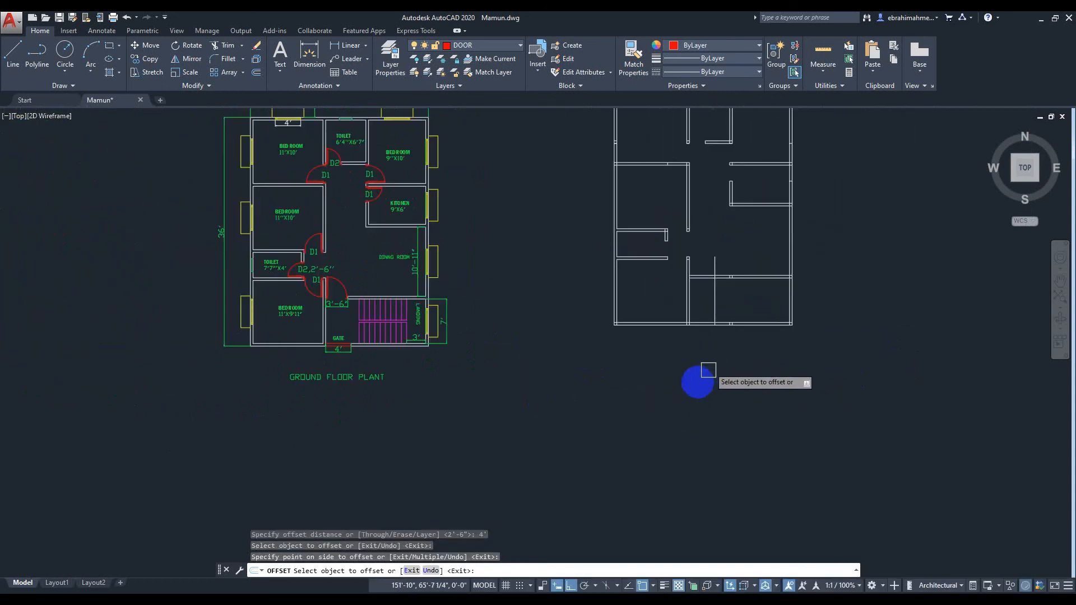
middle_drag(707, 372, 703, 388)
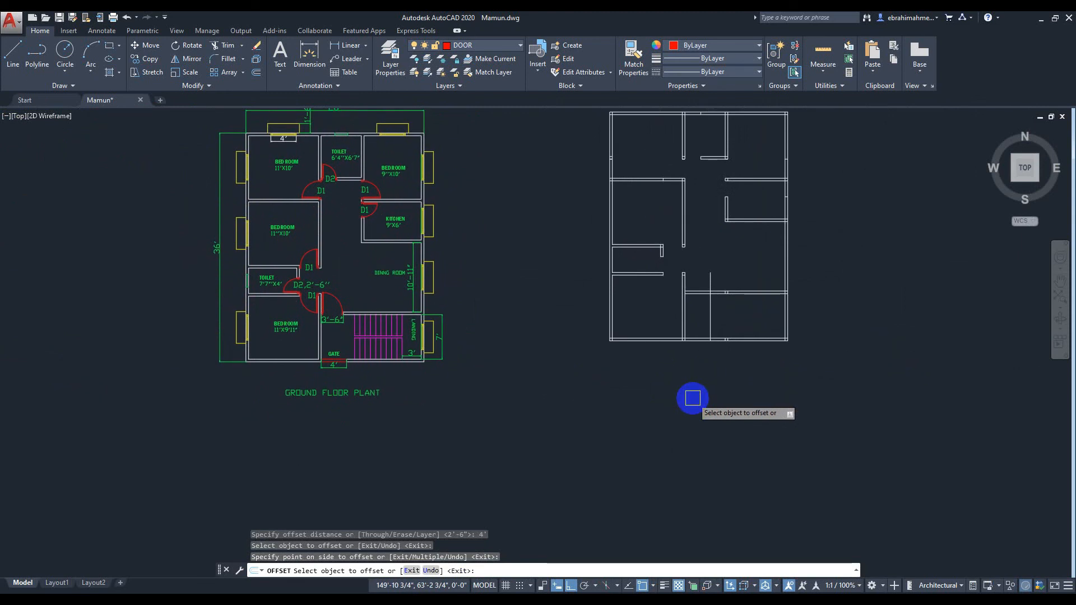
key(Escape)
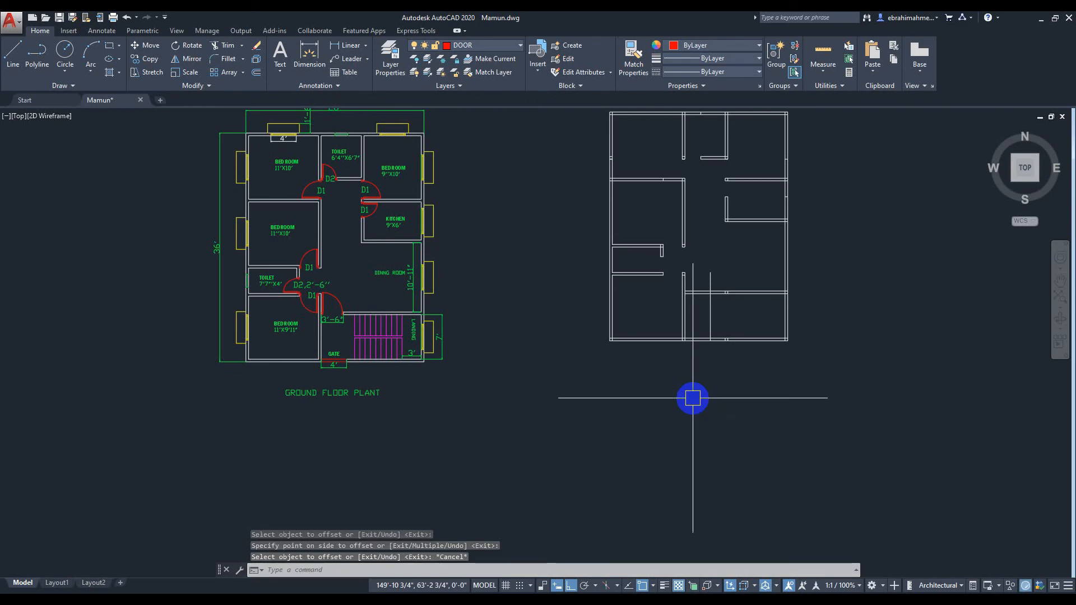
- Trim the lower outer wall between the bedroom wall and the offset line to open the gate, removing the excess offset line
text(tr)
key(Return)
key(Return)
scroll(697, 371, up, 2)
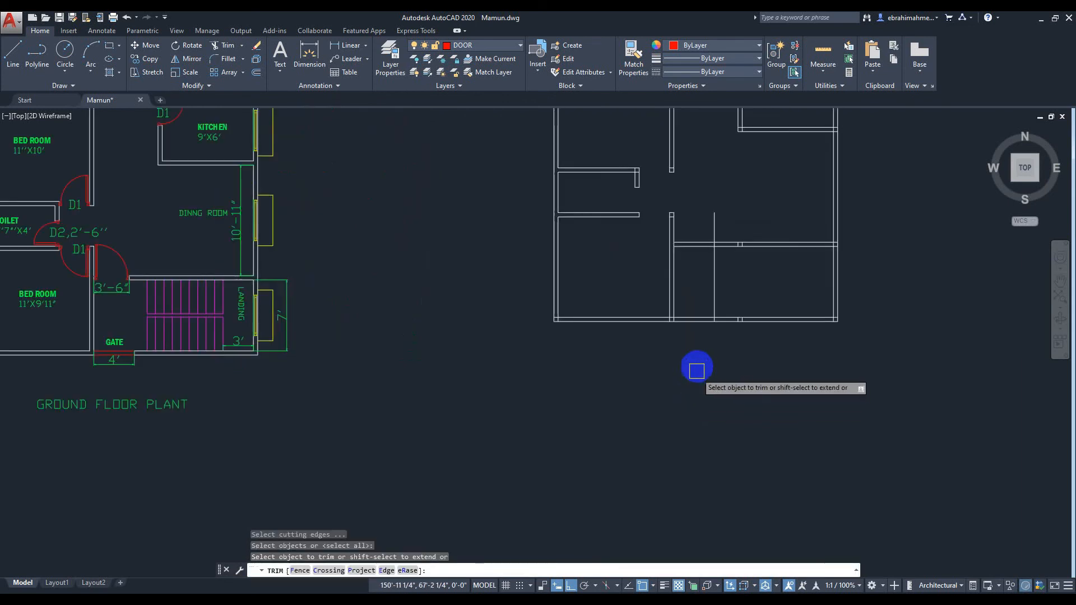
drag(697, 366, 698, 299)
click(714, 284)
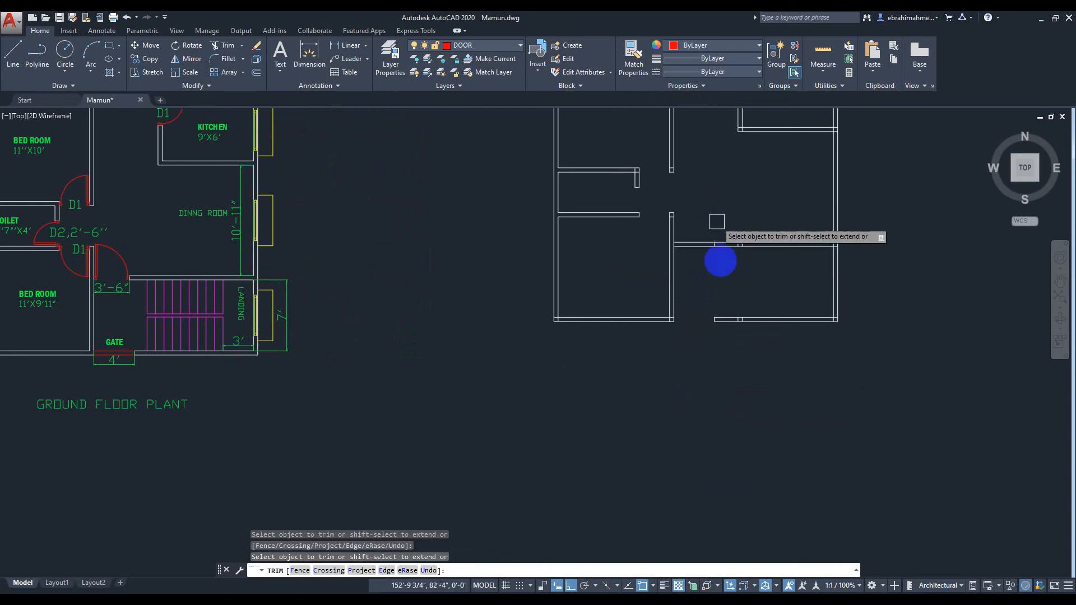
scroll(707, 278, up, 2)
scroll(707, 287, down, 2)
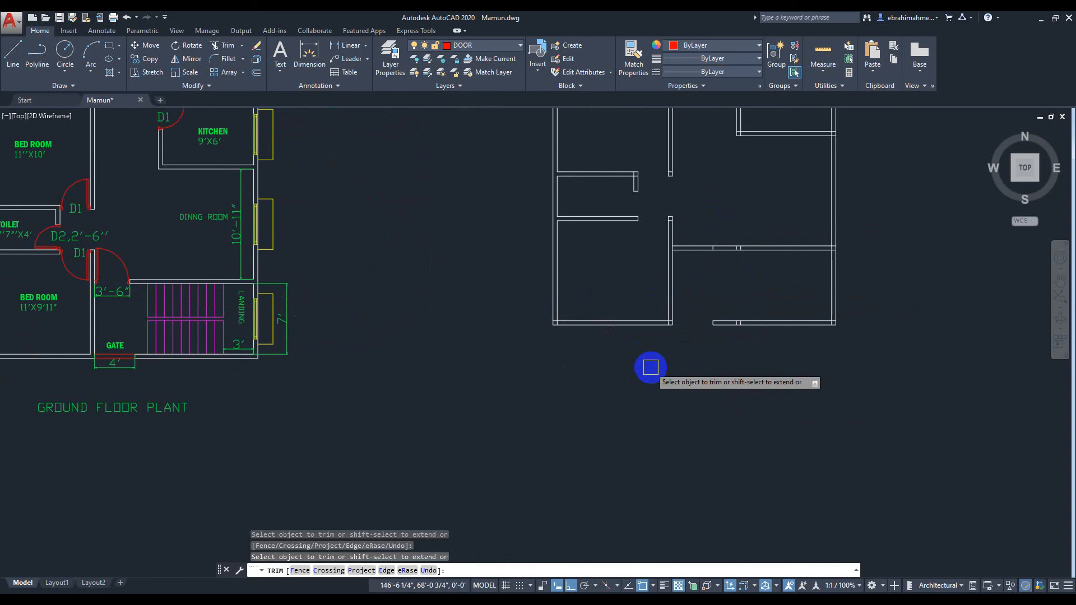
key(Escape)
- Offset the same bedroom wall face 3'6" towards the stair area to mark the entrance door opening
key(Return)
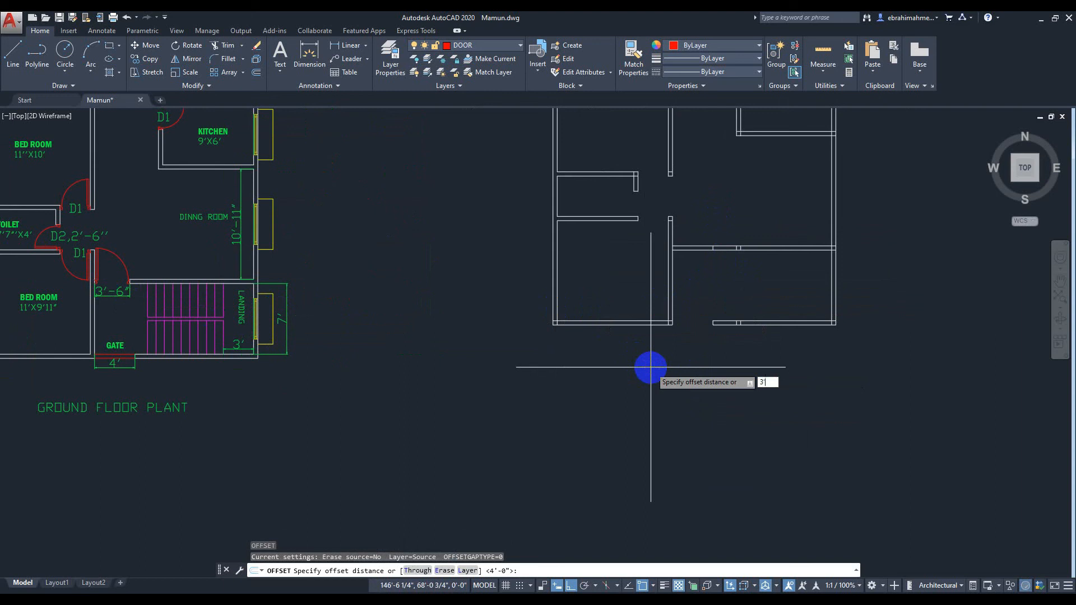
text(3'6)
key(Return)
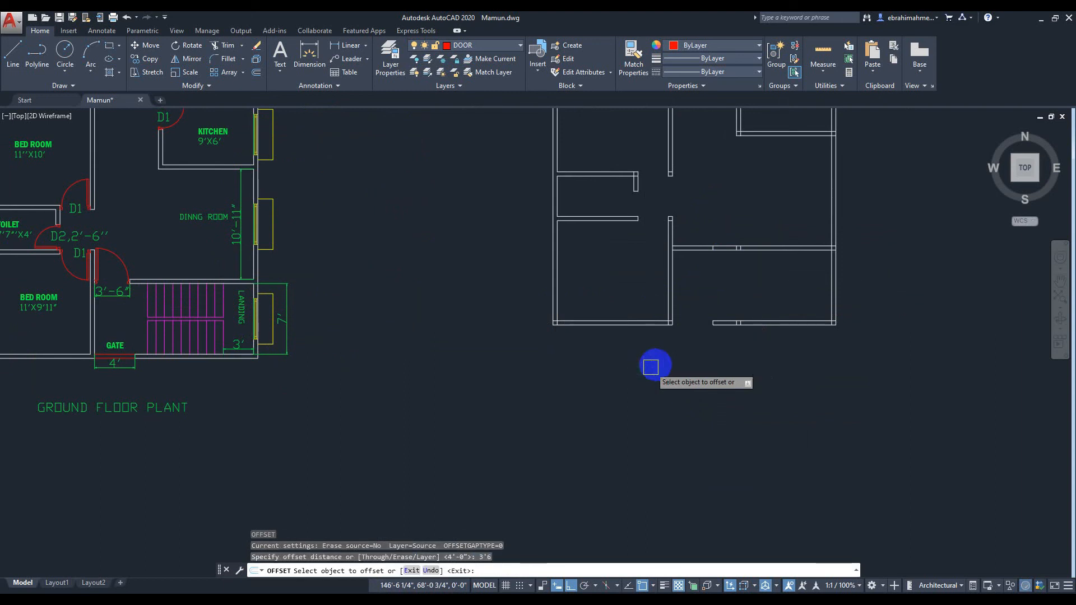
scroll(650, 370, up, 5)
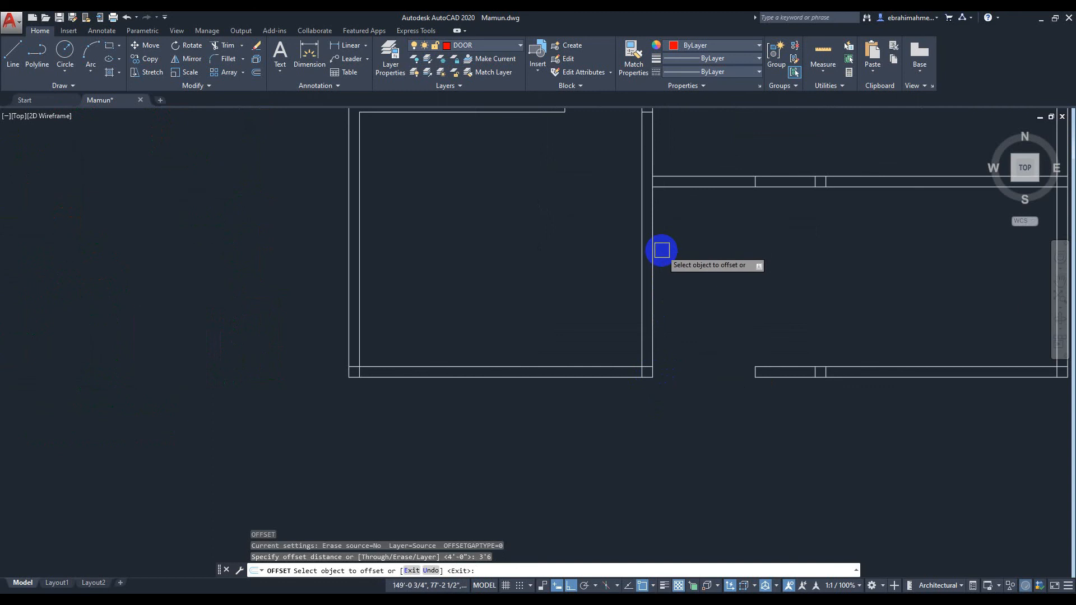
click(654, 247)
click(704, 240)
scroll(757, 258, down, 3)
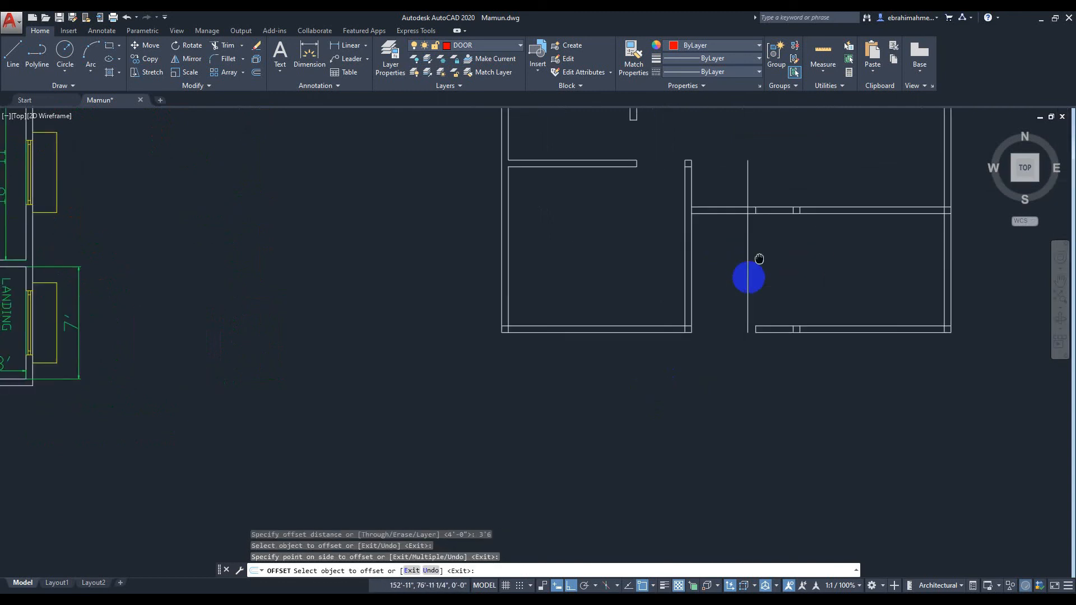
key(Escape)
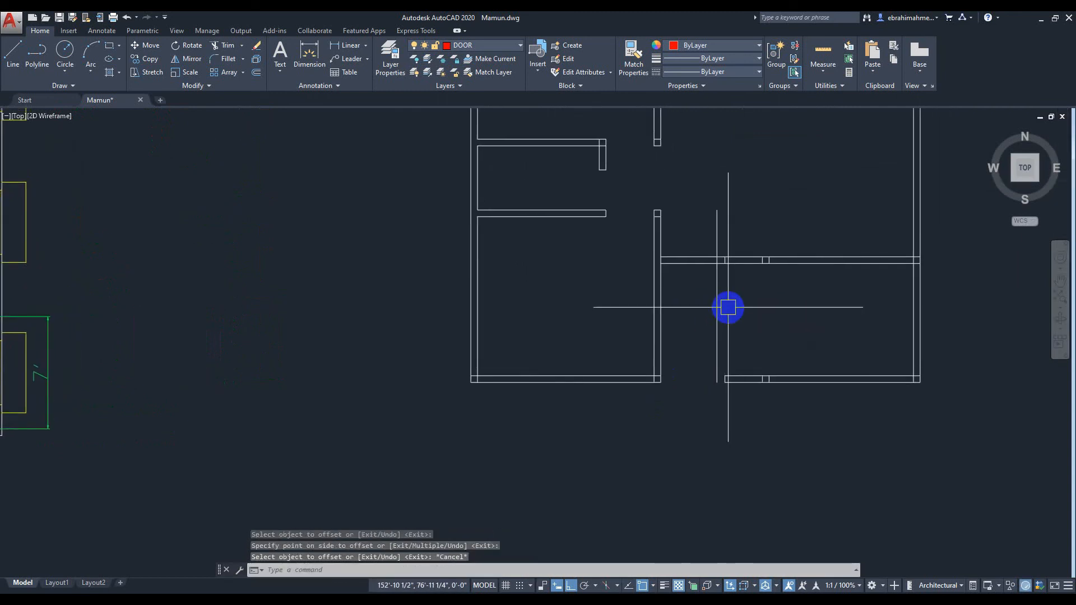
- Trim the stair area's upper wall up to the offset line to open the entrance doorway, removing the leftover offset line
text(tr)
key(Return)
key(Return)
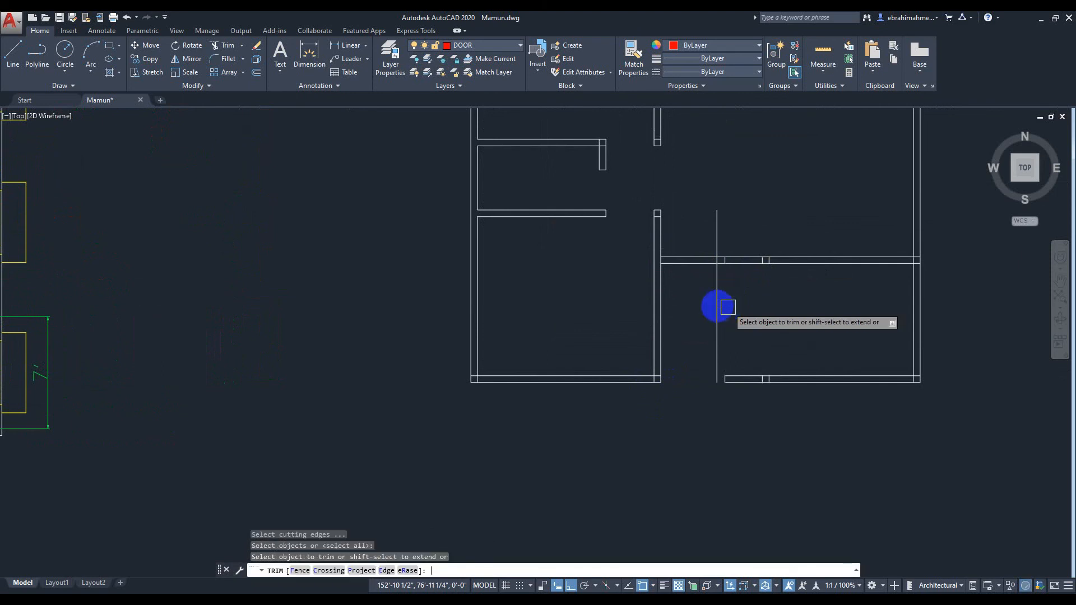
click(699, 284)
click(696, 232)
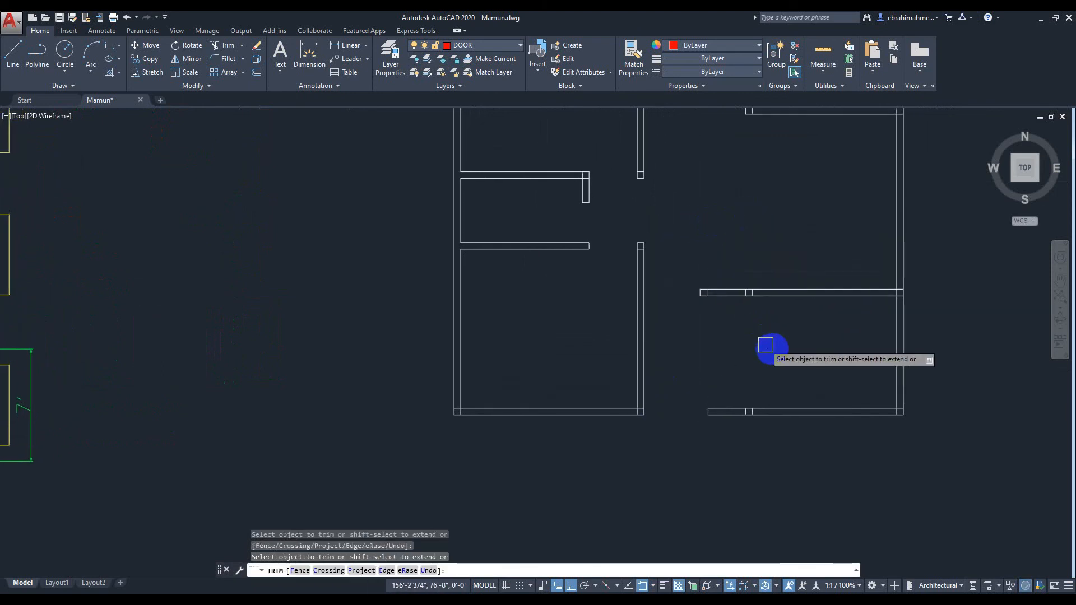
scroll(772, 352, down, 2)
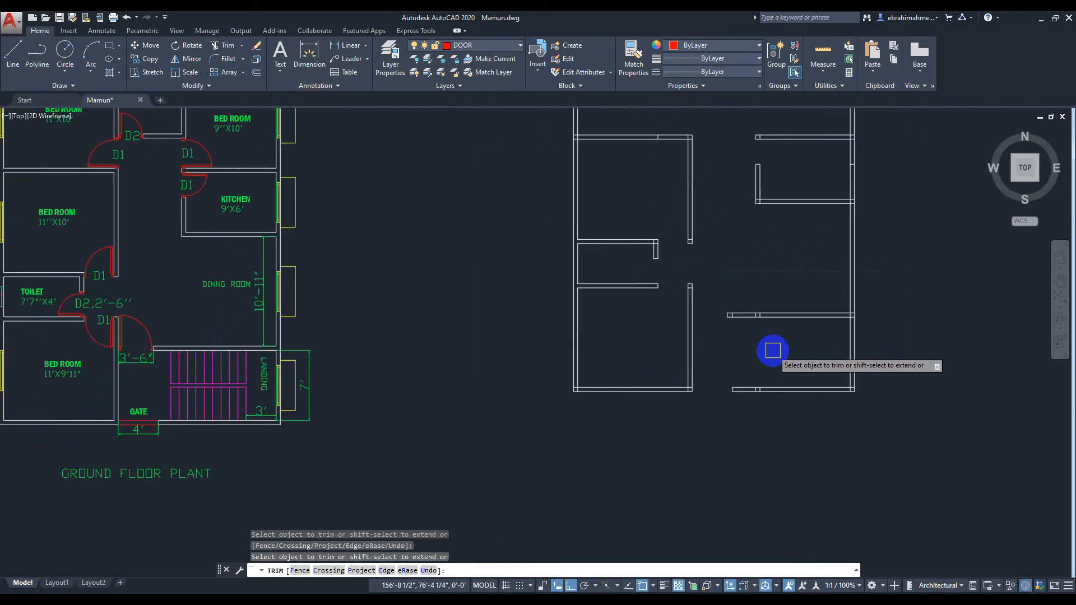
click(766, 346)
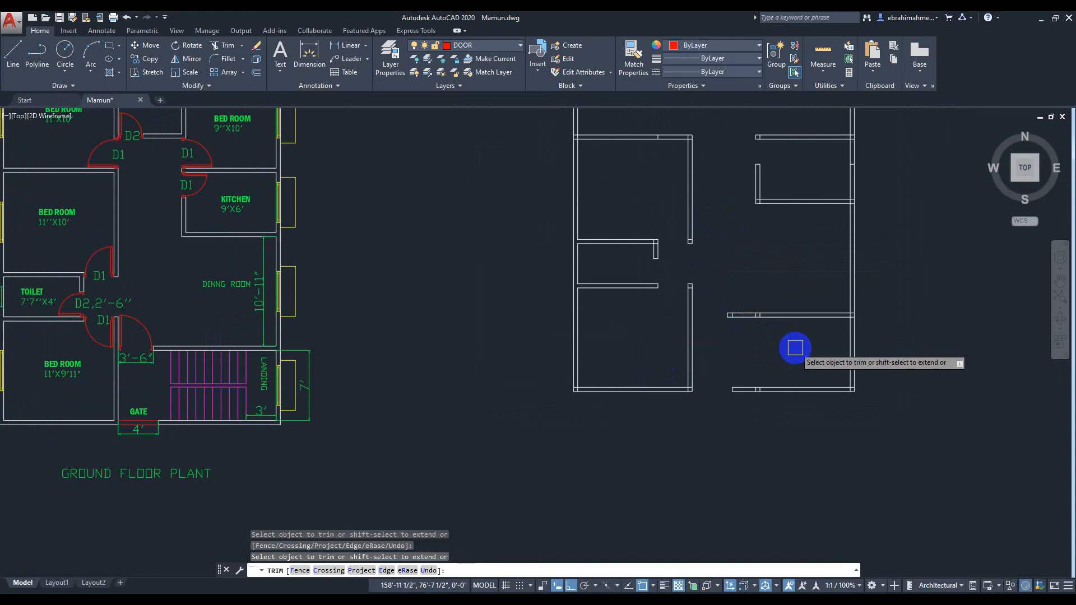
key(Escape)
- Trim the overlapping wall lines at the lower bedroom's corner next to the gate opening
middle_drag(794, 348, 778, 353)
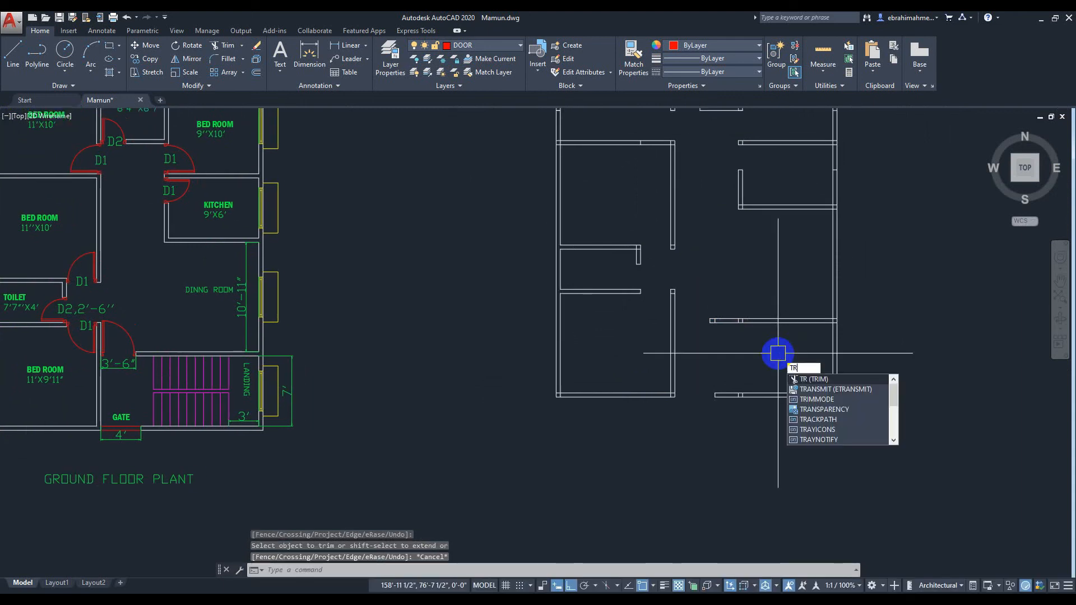
key(Return)
scroll(777, 354, up, 5)
mouse_move(778, 354)
middle_down()
mouse_move(760, 308)
mouse_move(825, 296)
middle_up()
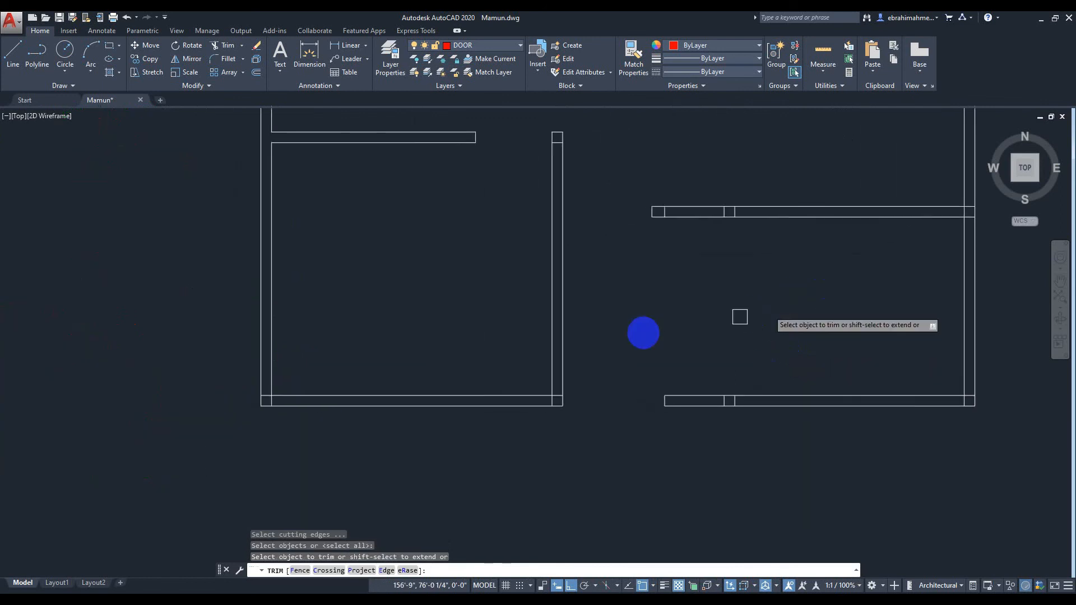
middle_drag(574, 337, 616, 318)
scroll(716, 320, up, 2)
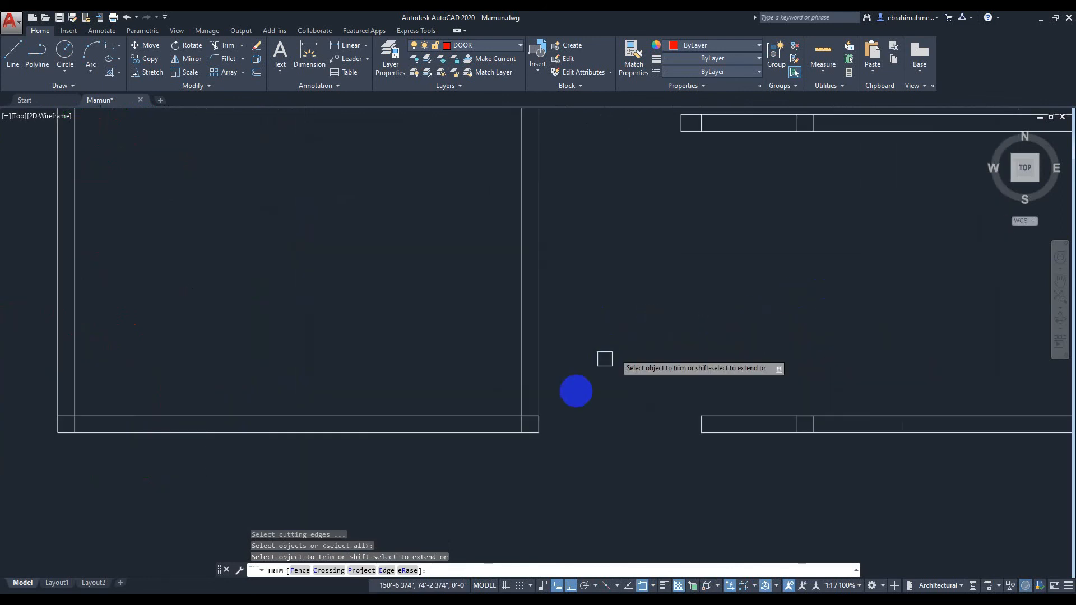
scroll(529, 415, up, 5)
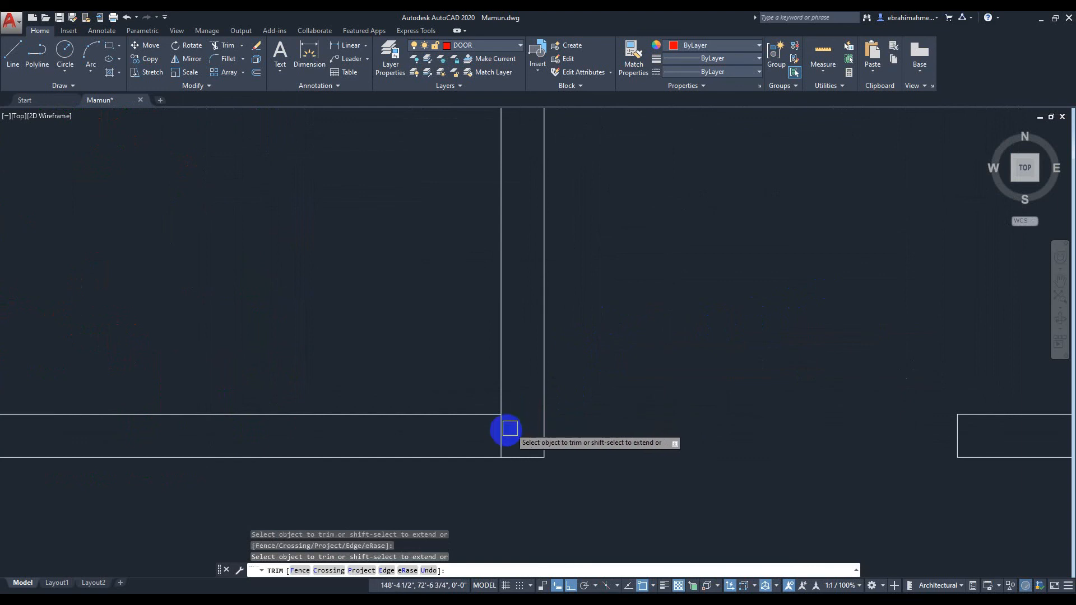
scroll(648, 276, down, 8)
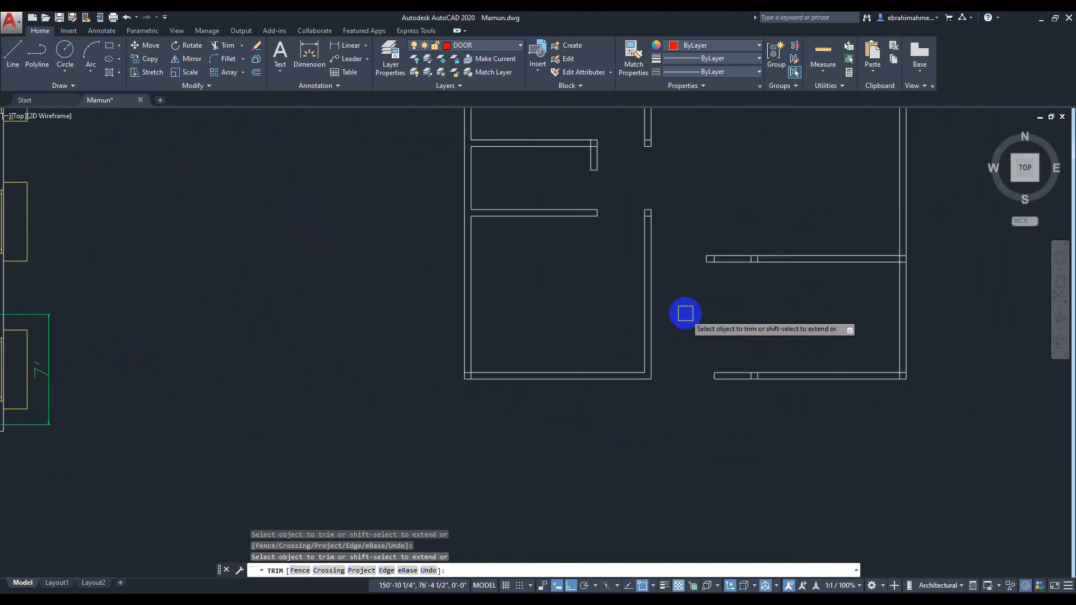
- Trim the overlapping wall lines at the two lower outer corners of the wall plan
scroll(493, 342, up, 6)
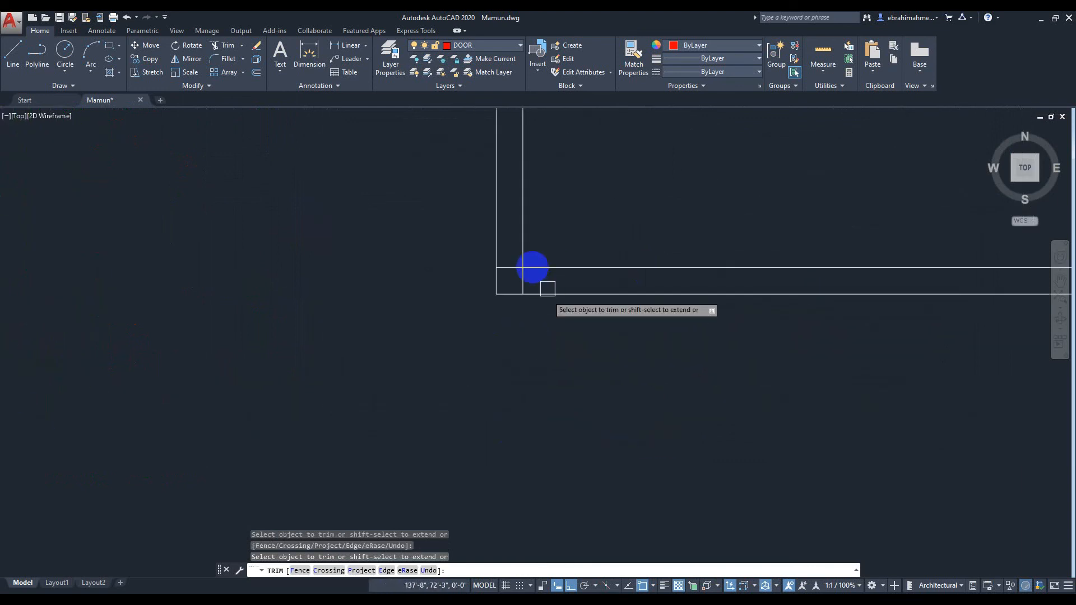
scroll(689, 257, down, 8)
scroll(682, 361, up, 8)
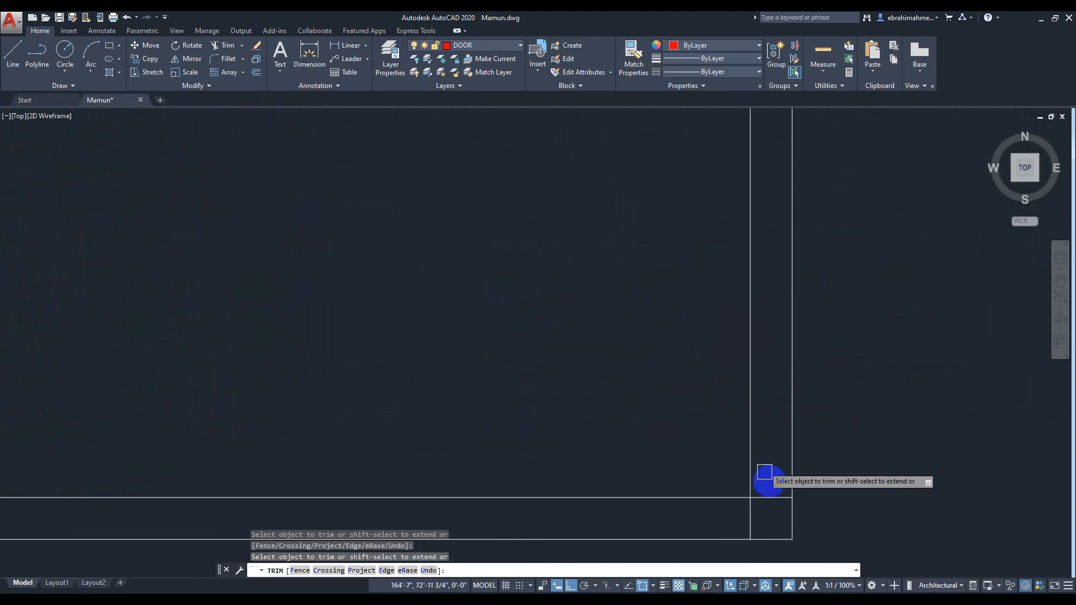
scroll(864, 307, down, 6)
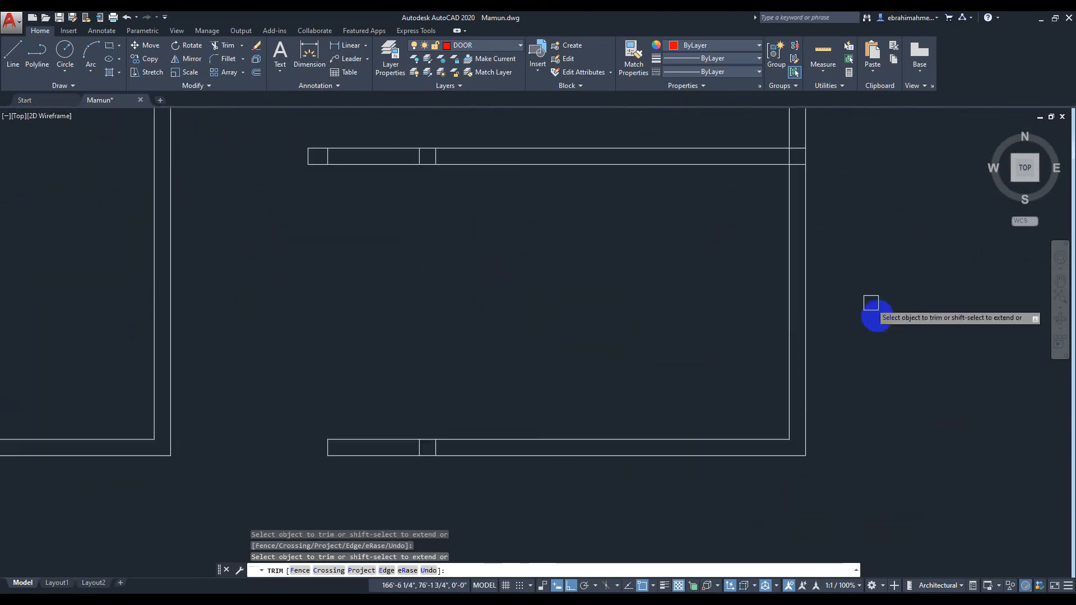
- Trim the crossing lines where the stair area's upper wall meets the outer side wall into a clean T-junction
scroll(748, 389, up, 4)
scroll(722, 384, up, 4)
click(721, 382)
click(714, 276)
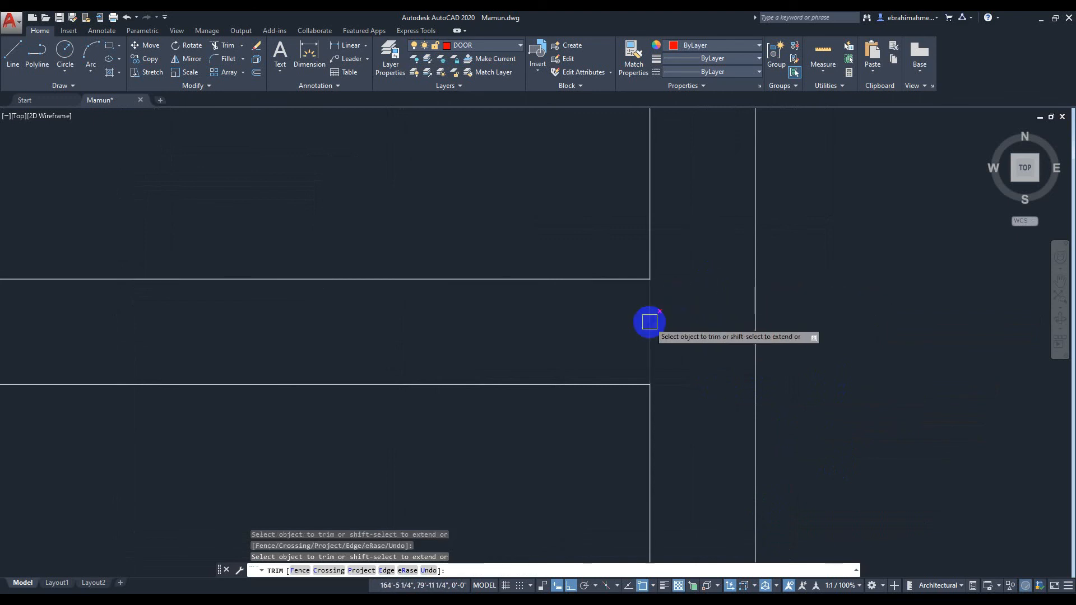
drag(698, 324, 527, 320)
scroll(571, 308, down, 6)
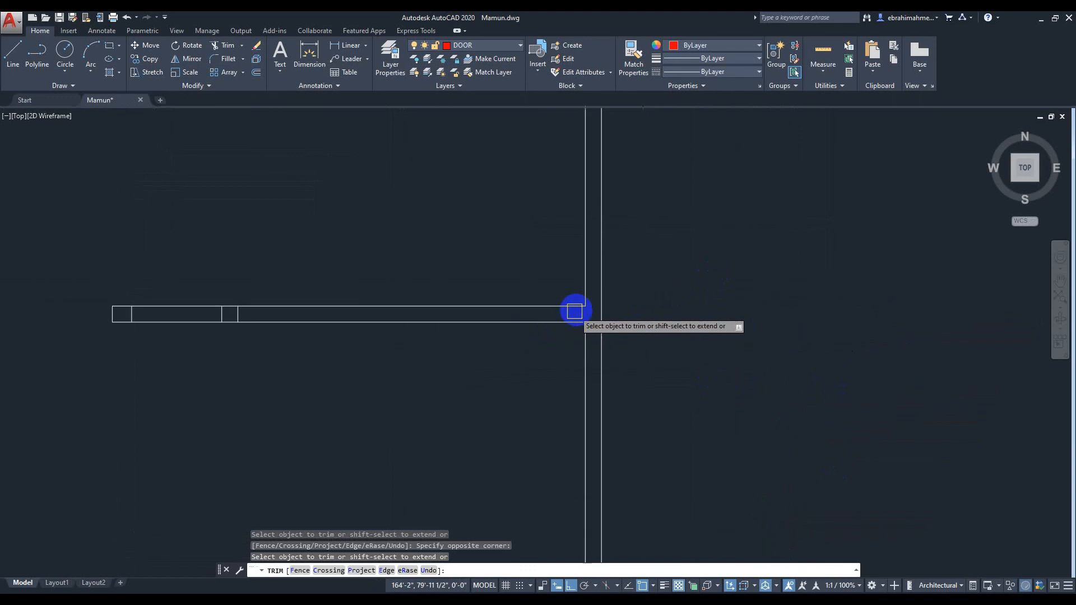
scroll(560, 329, down, 4)
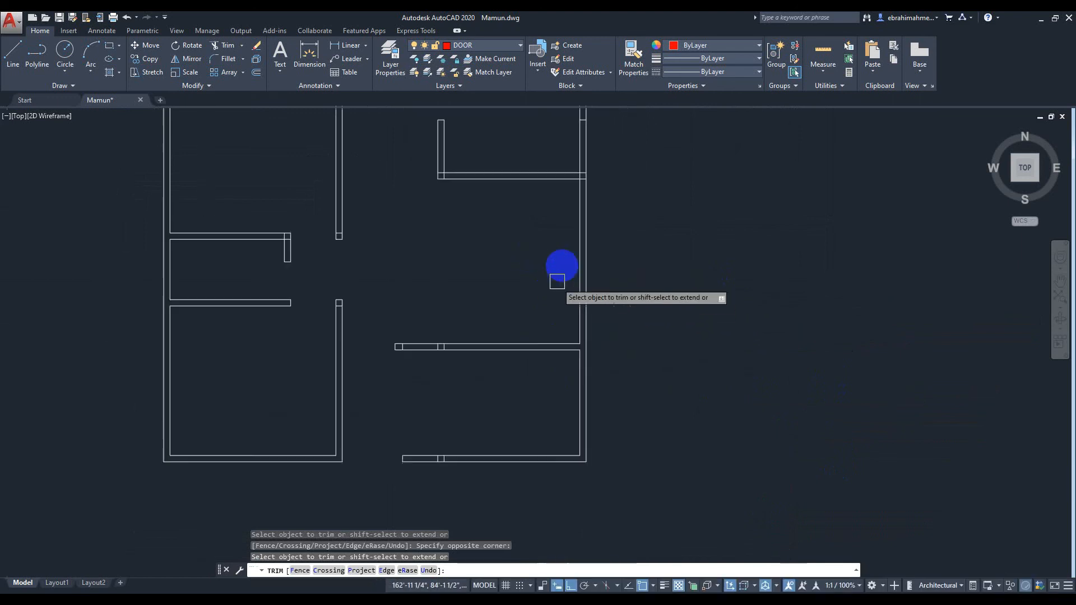
- Trim the crossing lines where the kitchen's lower wall meets the right outer wall into a clean T-junction
scroll(561, 359, up, 5)
scroll(562, 336, up, 2)
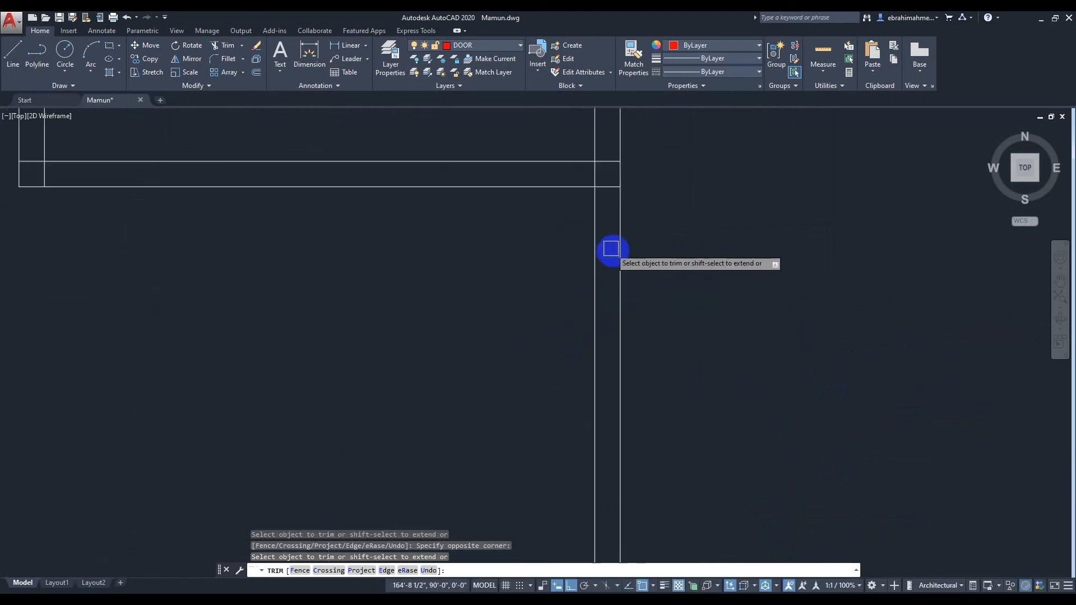
middle_drag(519, 269, 498, 391)
scroll(515, 360, up, 4)
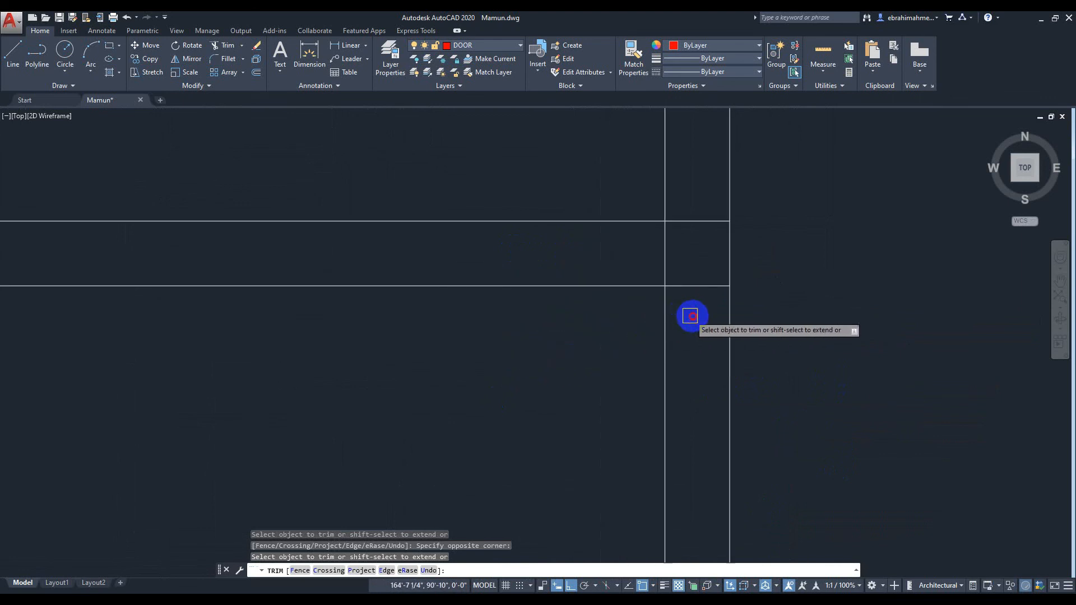
click(687, 313)
click(692, 204)
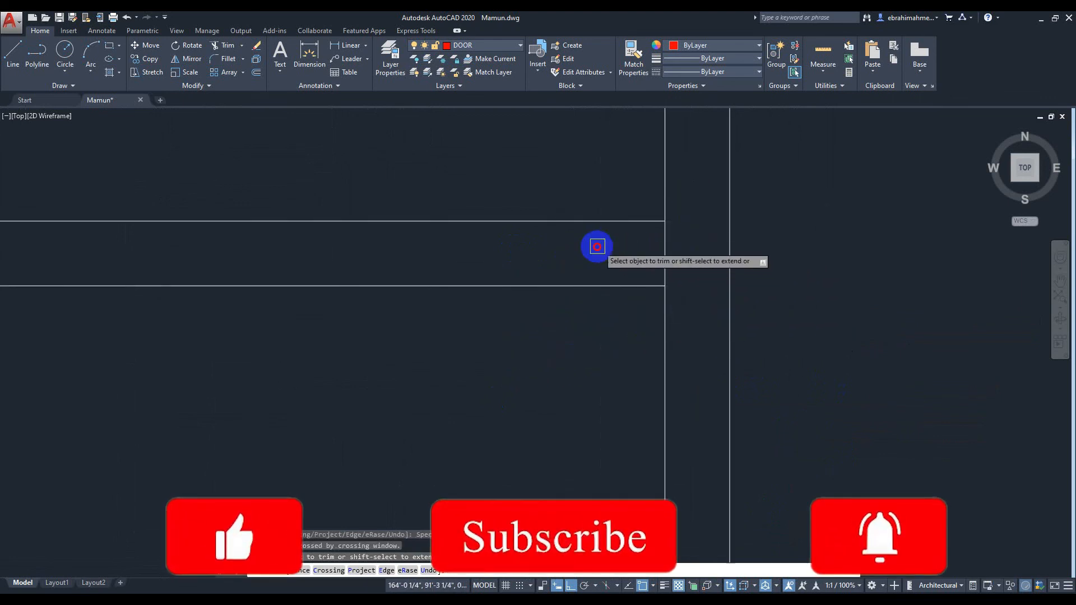
click(680, 250)
scroll(693, 232, down, 6)
- Trim the overlapping wall lines at the kitchen's lower inner corner
middle_drag(581, 177, 695, 224)
scroll(585, 225, up, 4)
scroll(312, 367, up, 4)
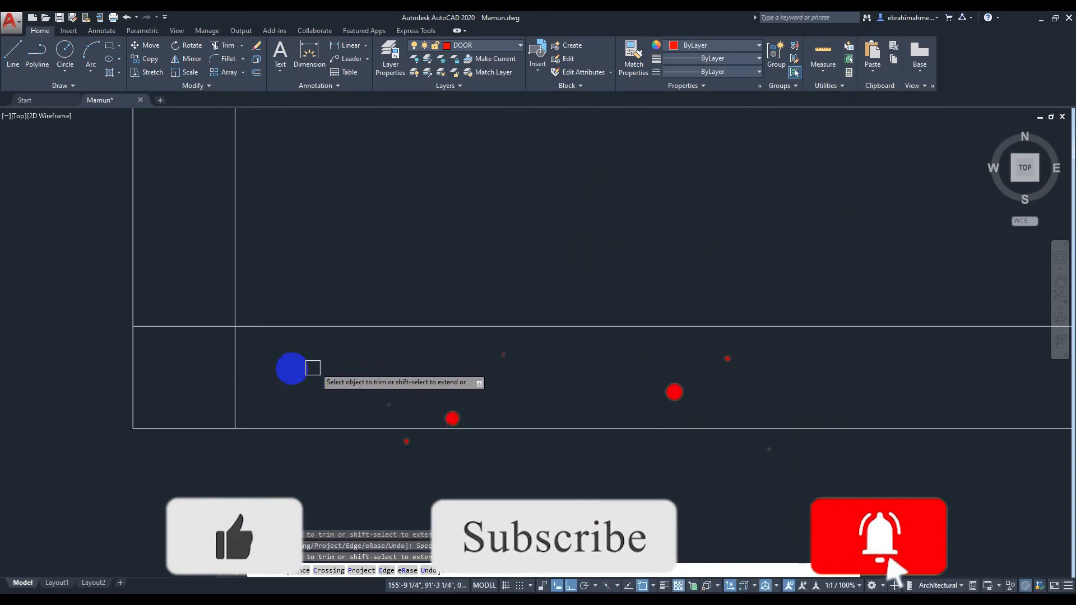
click(318, 372)
click(198, 369)
click(185, 375)
click(179, 290)
- Trim the crossing lines where the kitchen's upper wall meets the right outer wall
scroll(567, 245, down, 8)
scroll(633, 231, down, 2)
middle_drag(673, 172, 514, 343)
middle_drag(526, 303, 531, 358)
scroll(531, 385, up, 2)
scroll(539, 386, up, 4)
middle_drag(670, 307, 560, 420)
middle_drag(701, 365, 591, 397)
scroll(660, 387, up, 2)
click(660, 360)
click(644, 226)
click(624, 275)
click(592, 280)
click(543, 271)
click(647, 274)
- Trim the overlapping wall lines at the lower-right corner of the small room between the two upper bedrooms
scroll(632, 264, down, 5)
scroll(624, 273, down, 2)
scroll(510, 334, down, 2)
middle_drag(448, 360, 480, 315)
scroll(511, 320, up, 6)
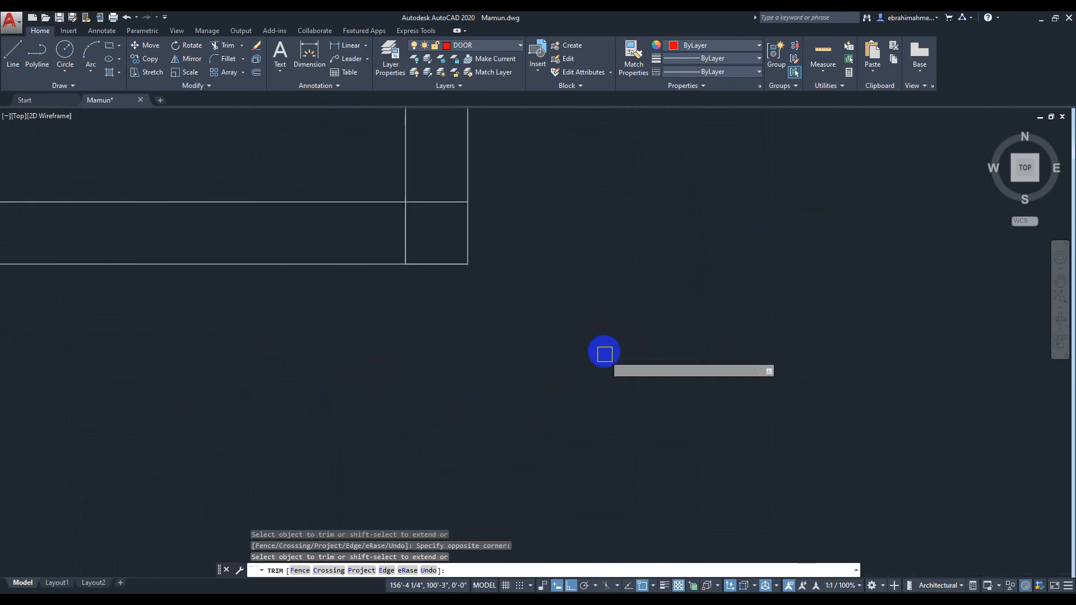
click(444, 161)
click(442, 224)
click(368, 223)
- Trim the overlapping wall lines at the plan's upper-right outer corner
scroll(594, 241, down, 3)
scroll(708, 238, down, 1)
middle_drag(707, 238, 620, 350)
scroll(672, 280, up, 6)
middle_drag(667, 271, 598, 346)
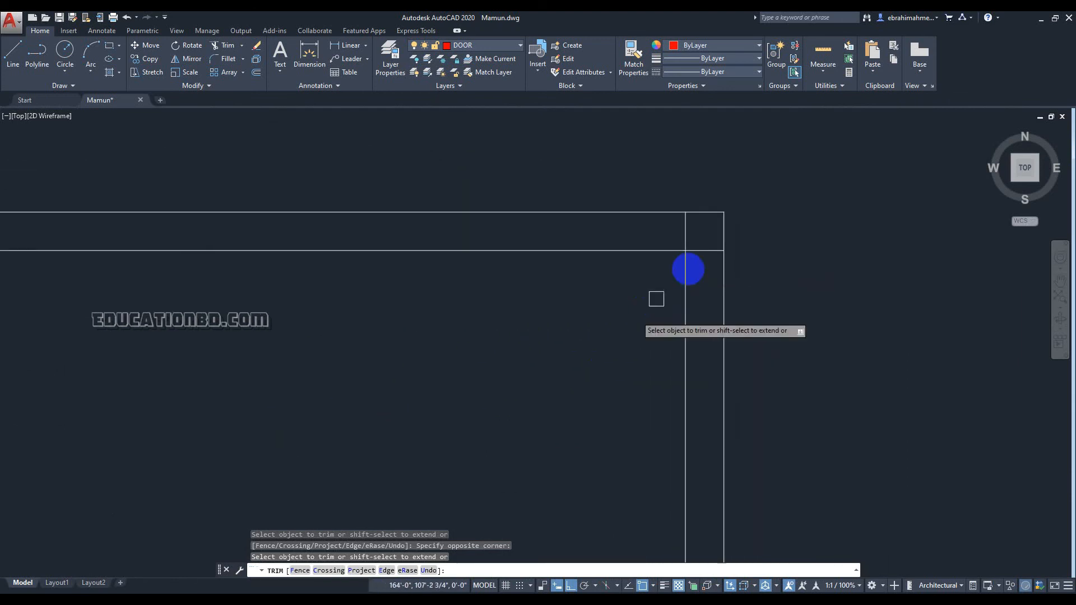
click(706, 274)
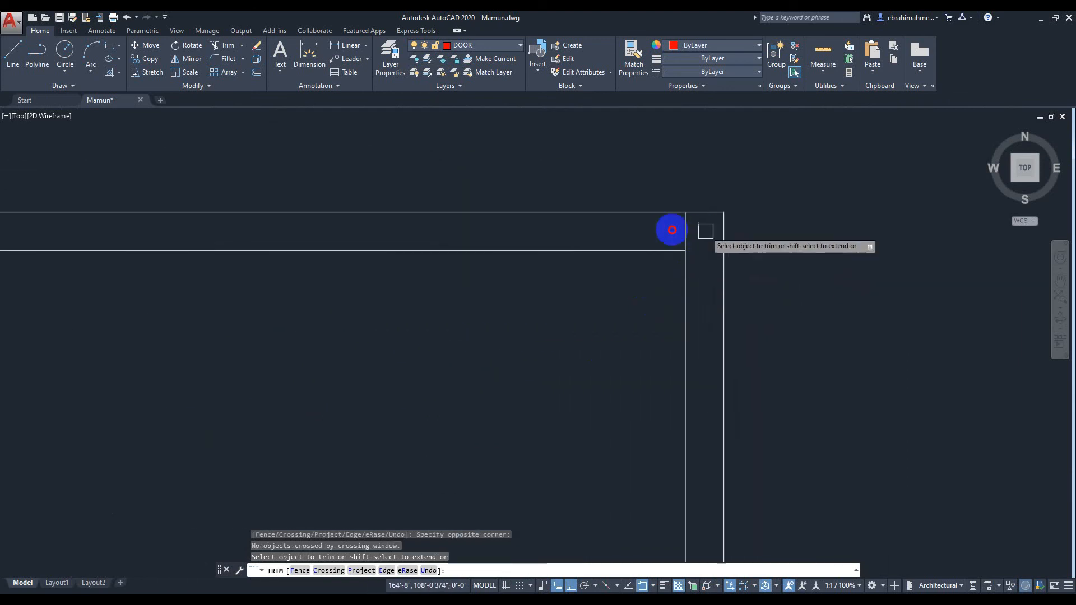
click(644, 225)
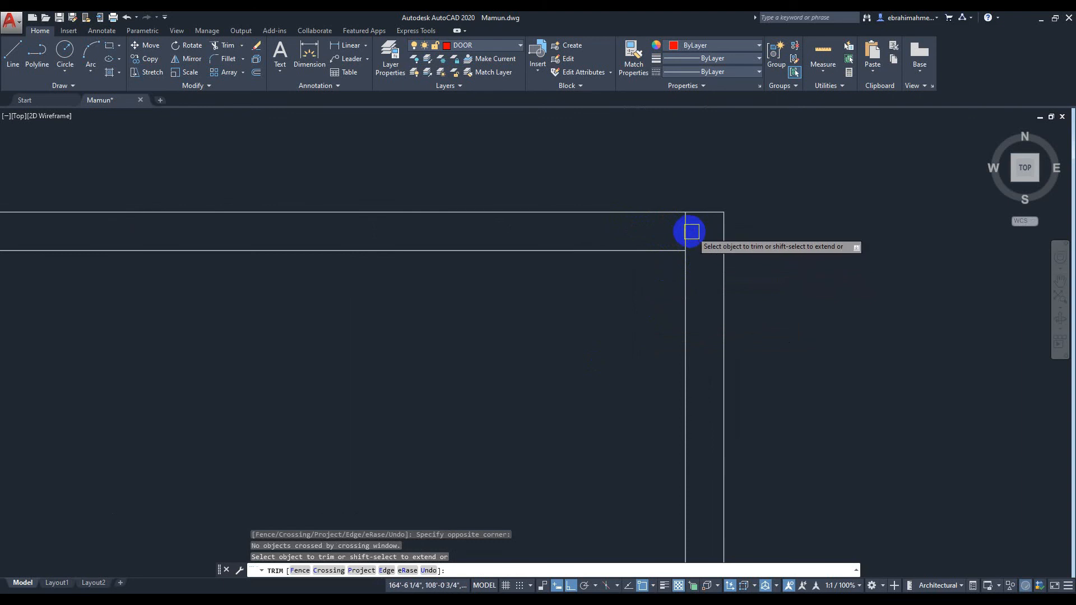
- Trim the junction where the partition beside the upper-right bedroom meets the top outer wall
scroll(546, 229, down, 5)
scroll(588, 295, up, 5)
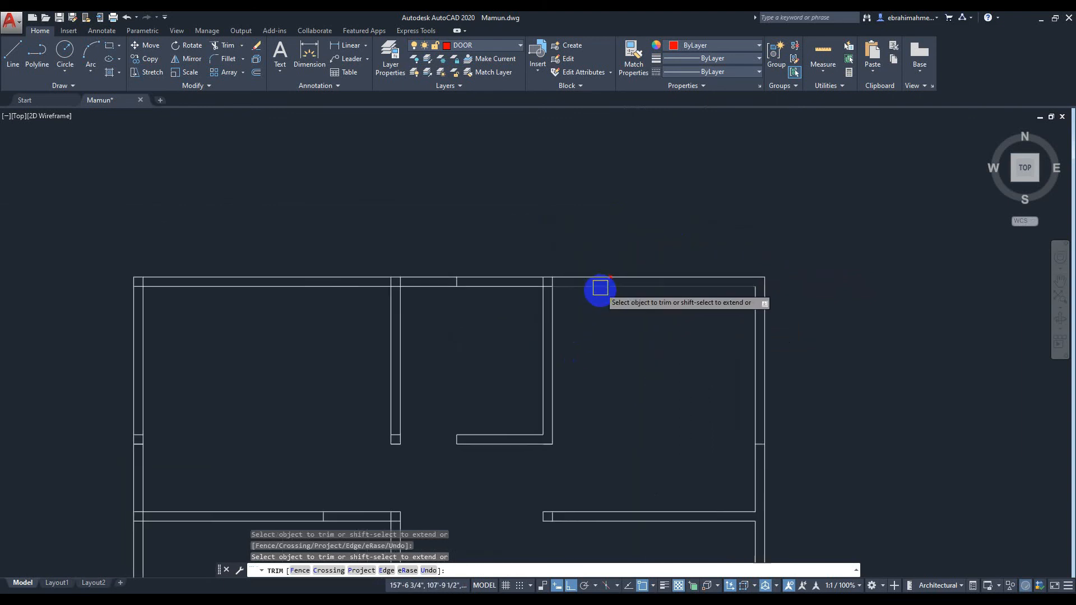
click(434, 249)
click(307, 237)
scroll(358, 242, down, 5)
scroll(381, 261, up, 6)
click(339, 228)
scroll(293, 276, down, 2)
- Trim the junction where the partition beside the upper-left bedroom meets the top outer wall
middle_drag(218, 283, 566, 305)
middle_drag(475, 337, 643, 355)
scroll(500, 333, up, 1)
scroll(465, 280, up, 2)
click(460, 267)
click(330, 261)
click(381, 272)
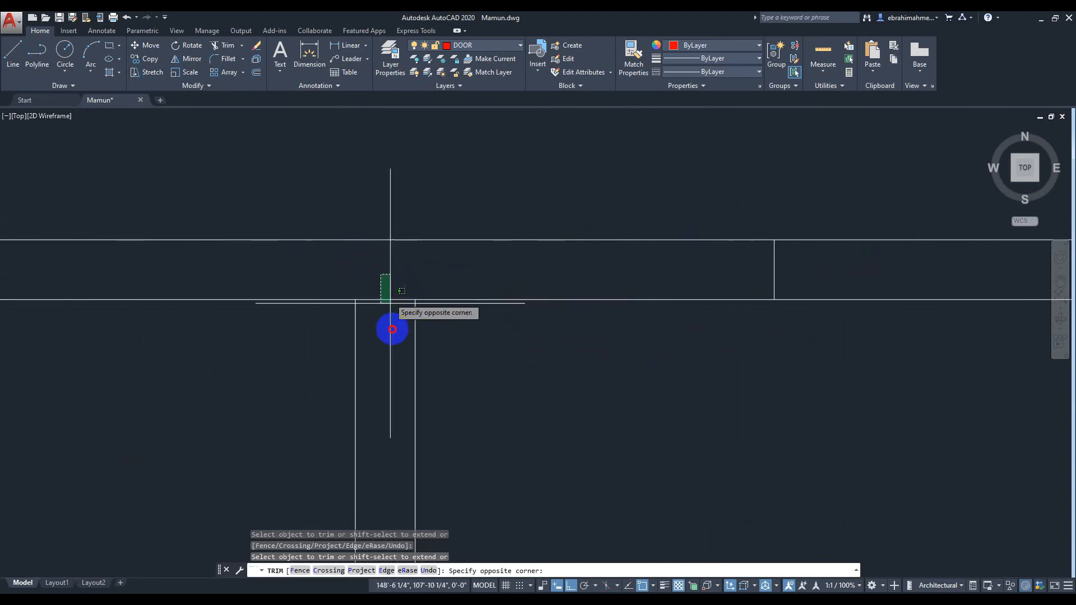
click(390, 328)
- Trim the overlapping wall lines at the plan's upper-left outer corner
scroll(321, 327, down, 3)
scroll(255, 344, down, 2)
middle_drag(220, 361, 466, 366)
scroll(444, 352, up, 4)
middle_drag(303, 359, 601, 396)
scroll(600, 396, up, 1)
click(281, 286)
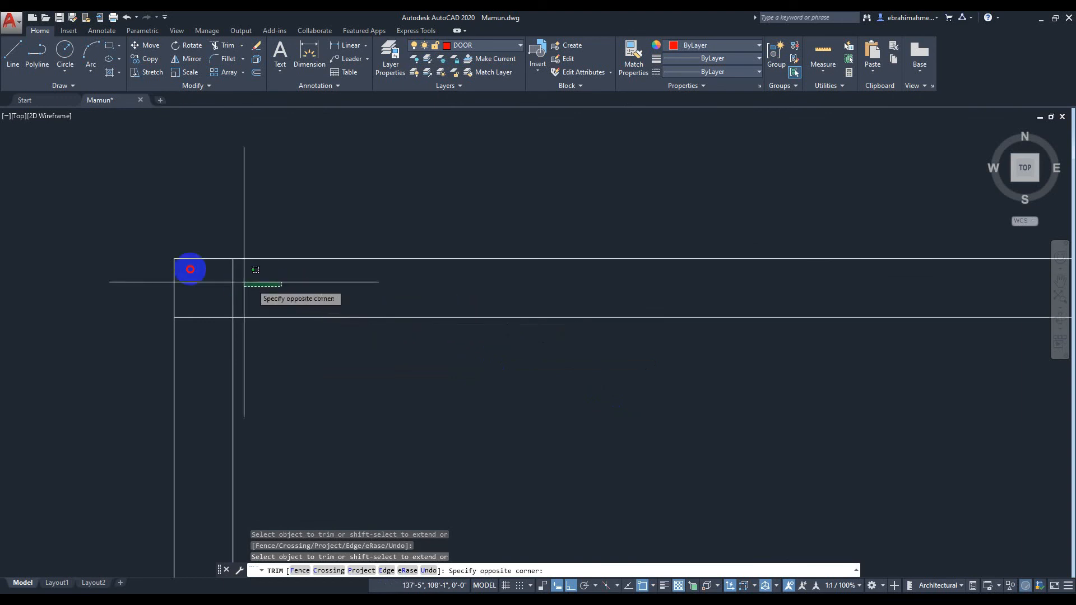
- Trim the crossing lines where the middle-left room's upper wall meets the left outer wall
scroll(255, 364, down, 4)
scroll(379, 409, down, 3)
middle_drag(380, 409, 376, 220)
scroll(403, 292, up, 2)
middle_drag(405, 291, 392, 222)
scroll(241, 359, up, 2)
mouse_move(341, 333)
middle_down()
mouse_move(358, 218)
mouse_move(342, 183)
middle_up()
scroll(708, 198, down, 2)
middle_drag(648, 204, 612, 221)
scroll(466, 253, up, 2)
scroll(422, 280, up, 2)
scroll(400, 261, up, 4)
click(281, 383)
click(226, 371)
click(207, 265)
click(207, 435)
- Trim the overlapping wall lines at the upper-right corner of the middle-left room
scroll(542, 380, down, 4)
scroll(696, 286, down, 1)
middle_drag(694, 288, 476, 234)
scroll(576, 269, up, 4)
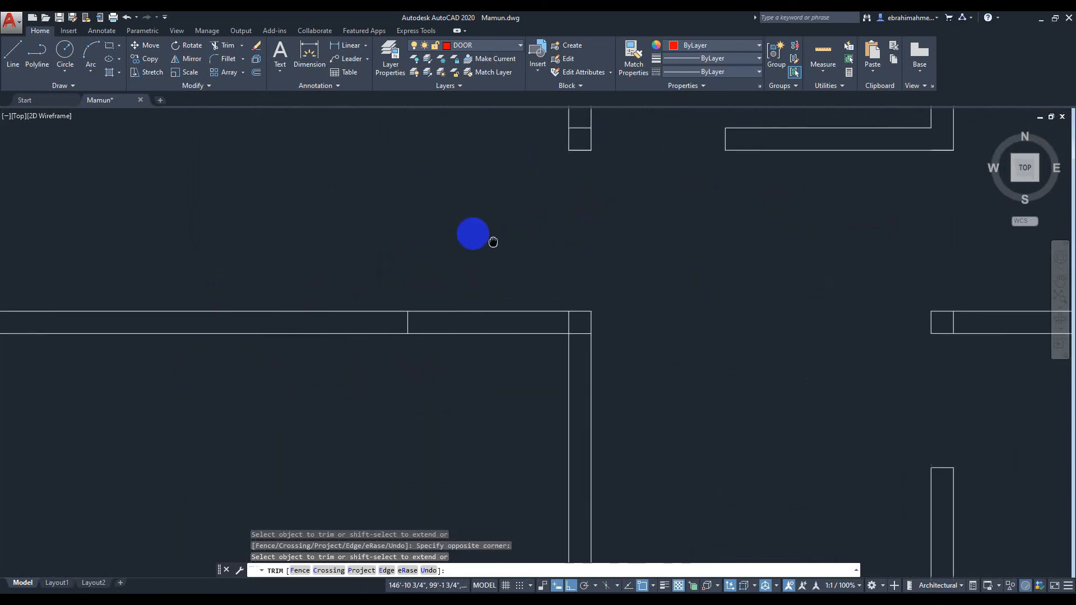
scroll(521, 220, up, 4)
middle_drag(593, 257, 531, 149)
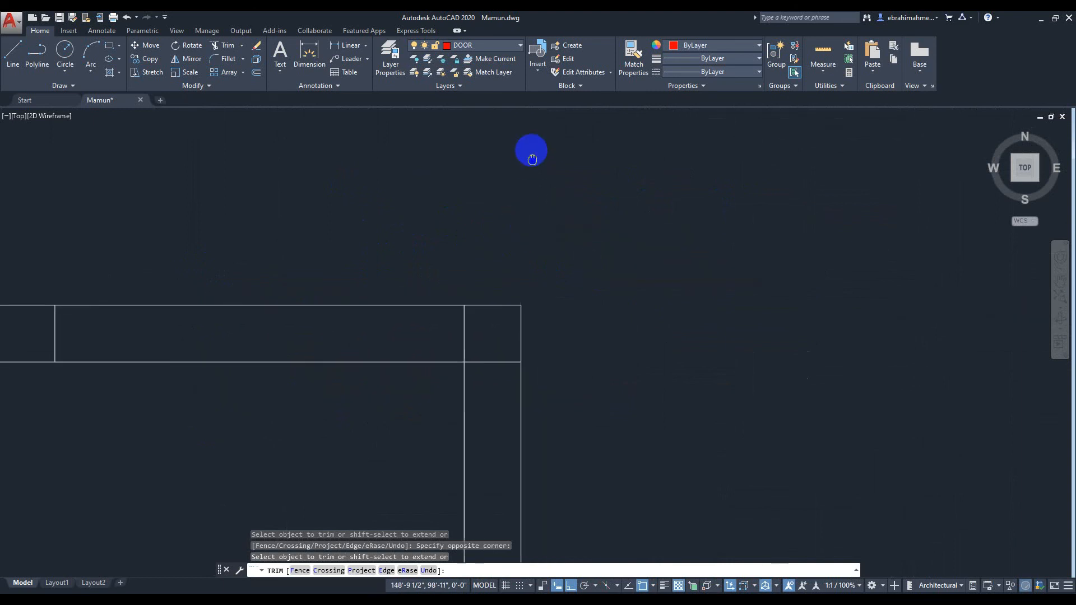
click(487, 403)
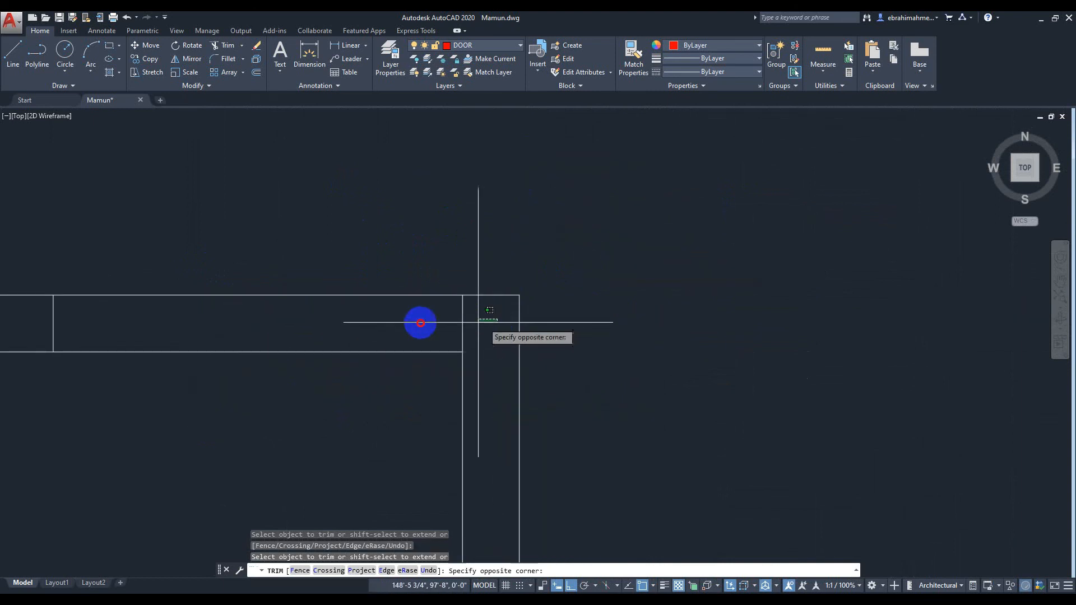
scroll(393, 320, down, 4)
- Trim the corner where the small left room's upper wall meets its short return wall, and end the trimming
scroll(411, 335, down, 4)
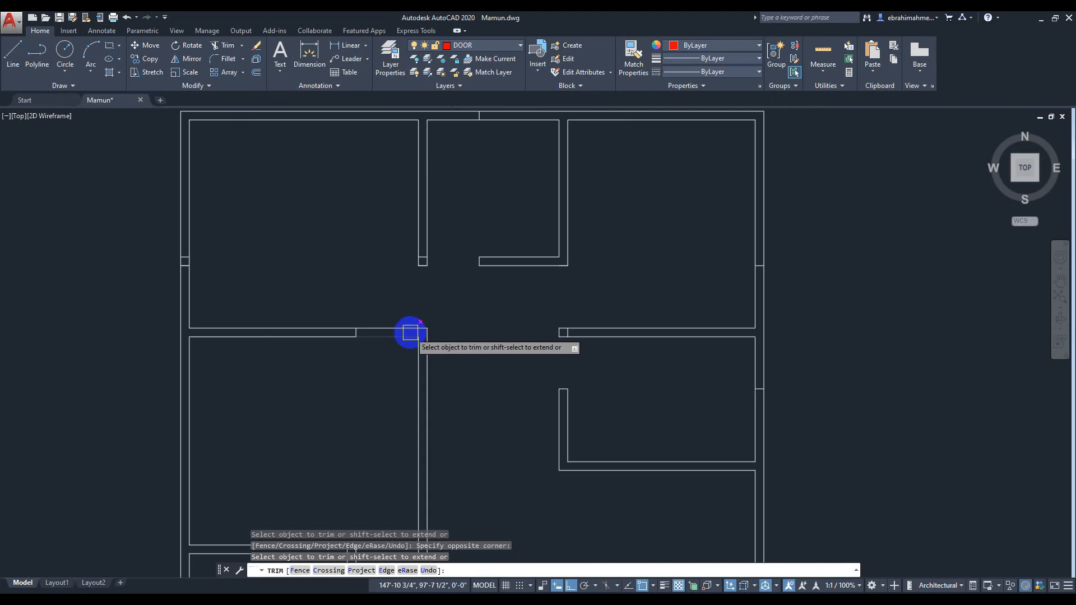
scroll(411, 288, up, 2)
scroll(310, 276, up, 6)
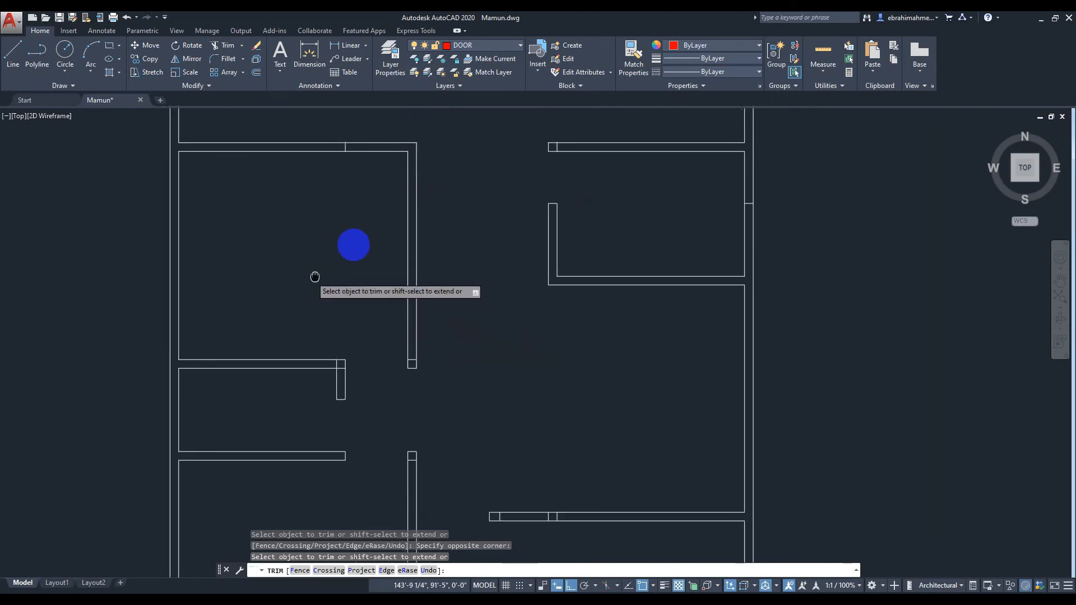
scroll(403, 289, up, 2)
click(377, 419)
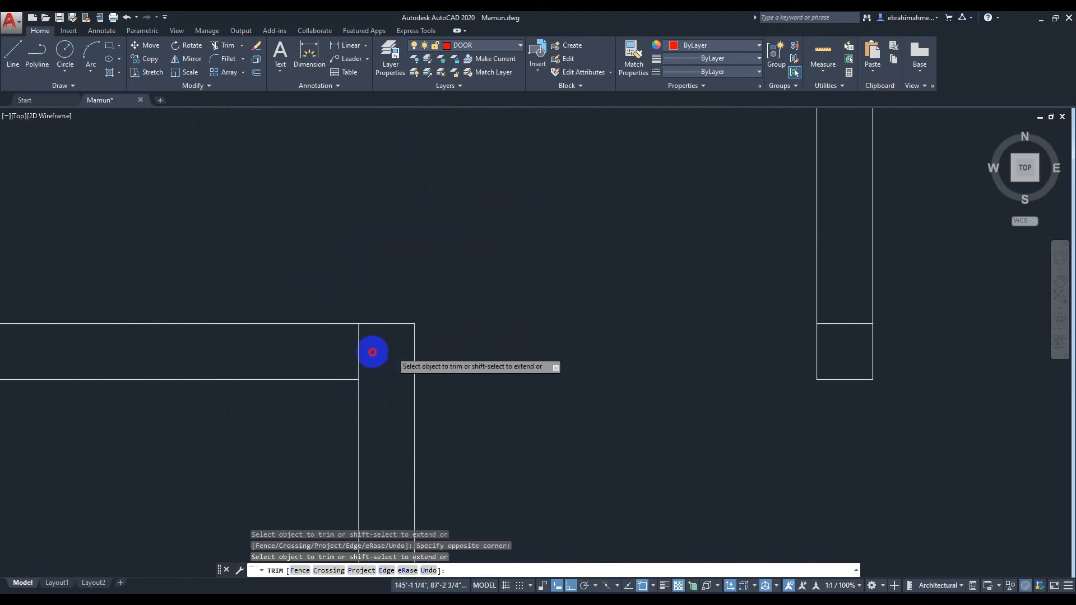
scroll(329, 355, down, 8)
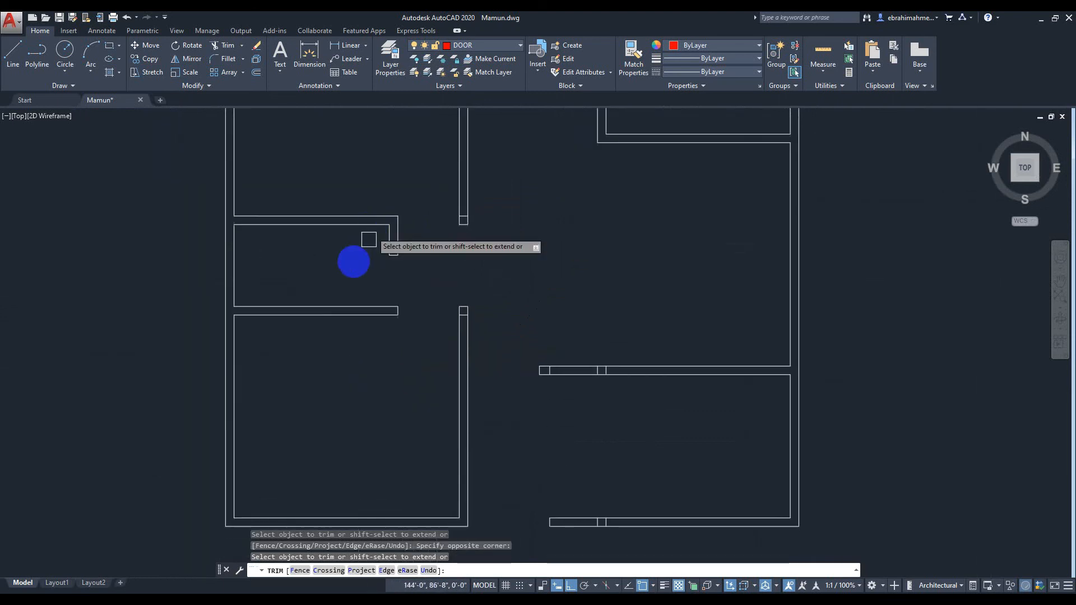
scroll(424, 309, down, 2)
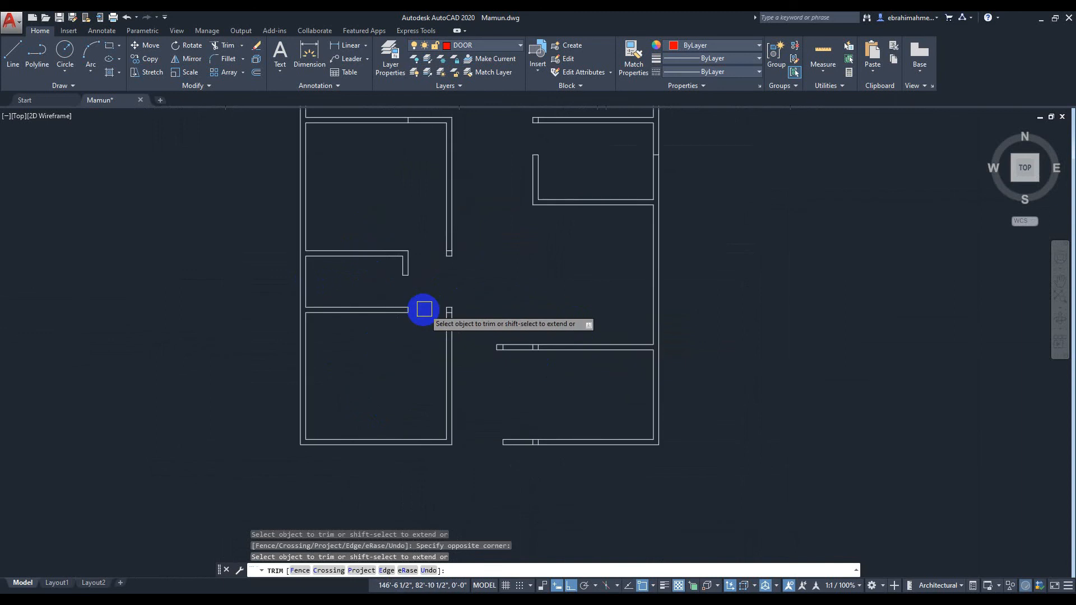
key(Escape)
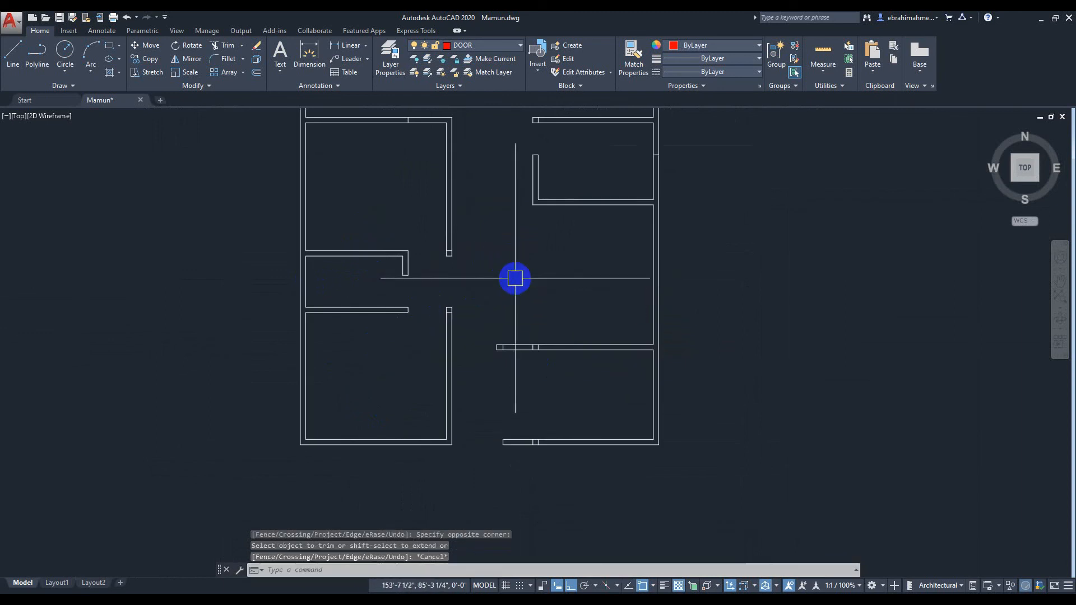
- Erase the leftover short cross lines in the bottom outer wall beside the gate opening
middle_drag(526, 269, 469, 257)
scroll(511, 456, up, 2)
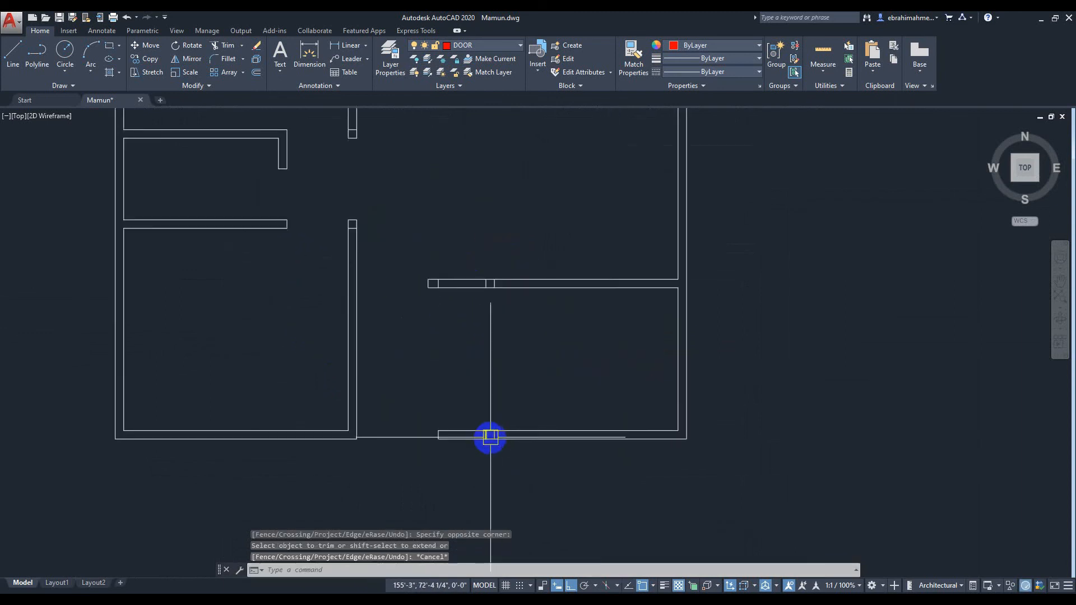
scroll(490, 436, up, 4)
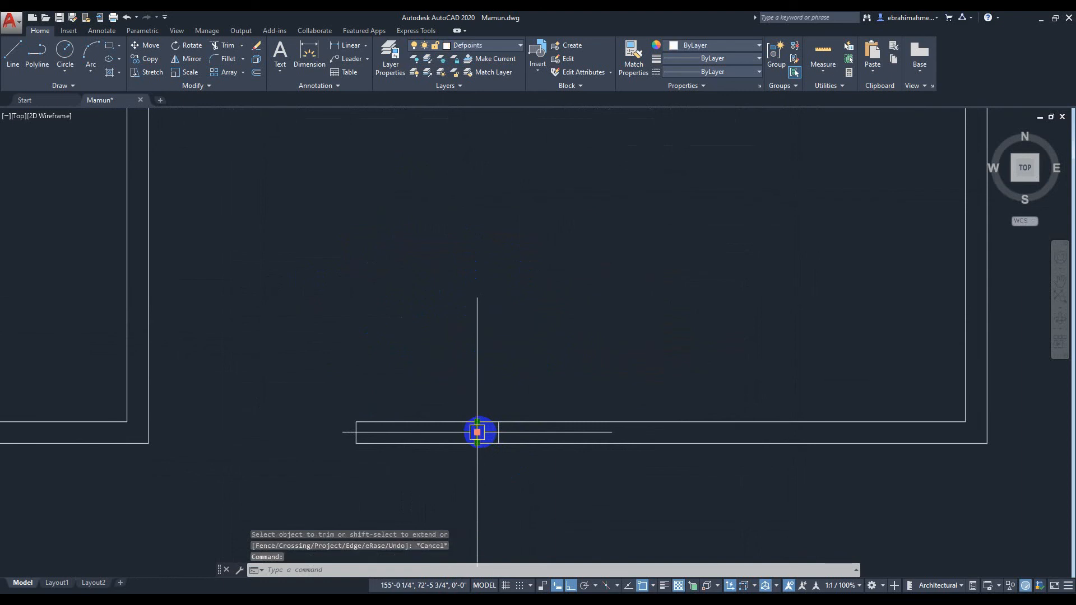
key(Delete)
scroll(531, 396, down, 4)
- Erase the leftover short cross lines in the stair area's upper wall beside the entrance doorway
middle_drag(543, 353, 521, 365)
scroll(521, 364, up, 4)
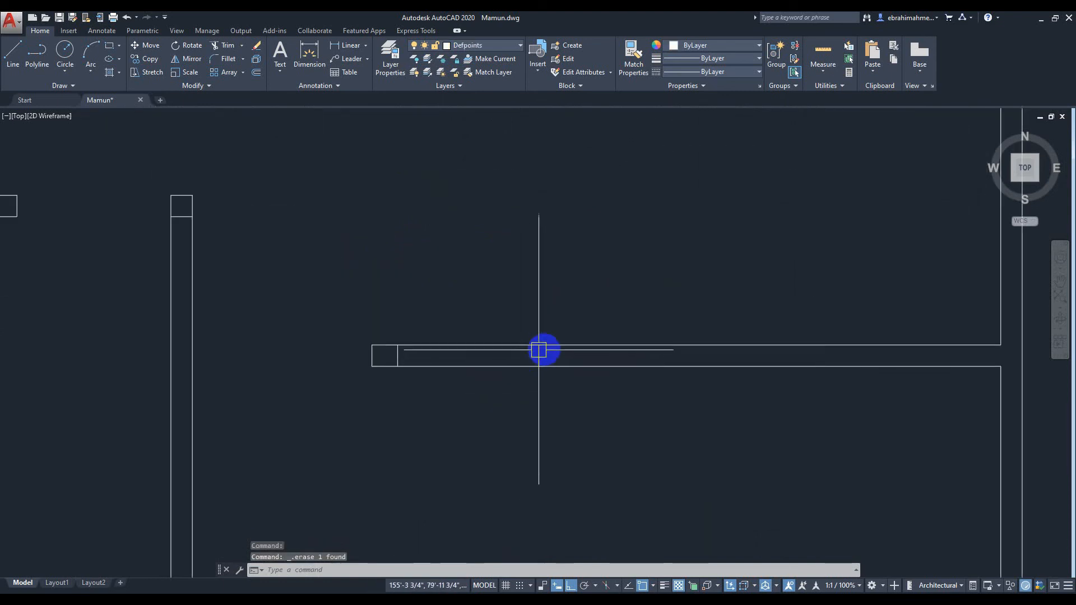
scroll(487, 354, down, 4)
scroll(377, 322, up, 4)
- Erase the leftover cross lines near the facing ends of the left rooms' long inner wall
scroll(387, 322, down, 4)
middle_drag(487, 329, 529, 335)
scroll(518, 408, up, 4)
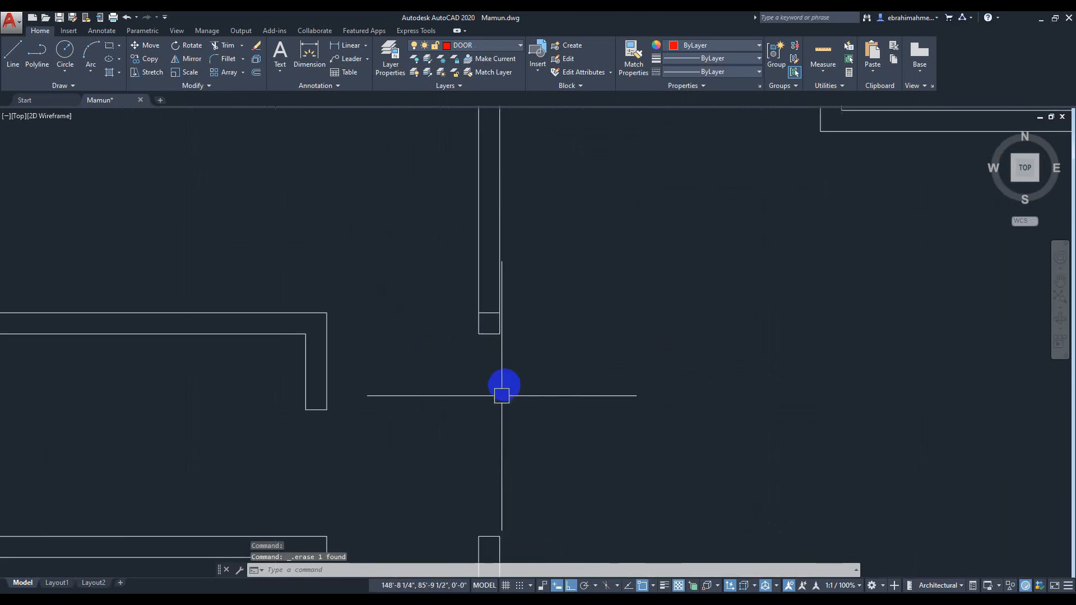
scroll(492, 315, down, 5)
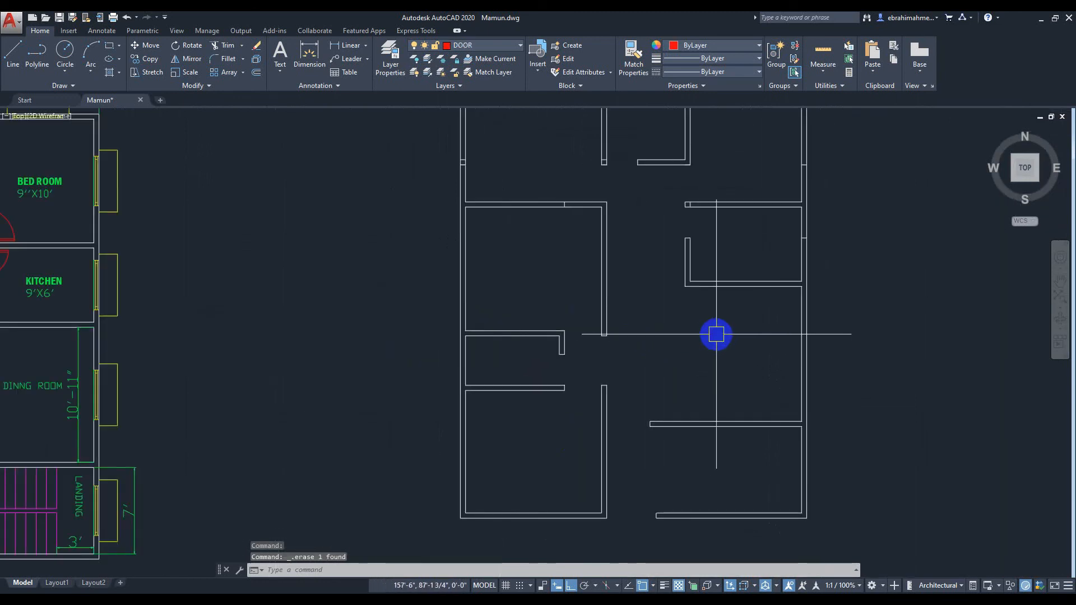
- Erase the leftover cross lines in the right outer wall and at the free end of the kitchen's upper wall
scroll(601, 368, up, 6)
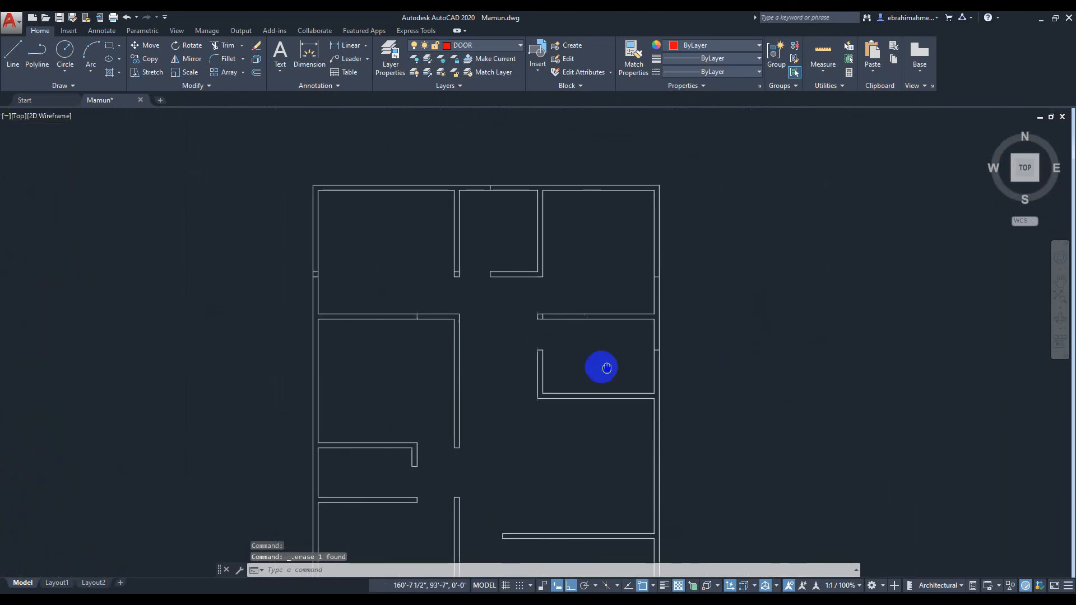
scroll(696, 336, down, 5)
scroll(561, 309, up, 6)
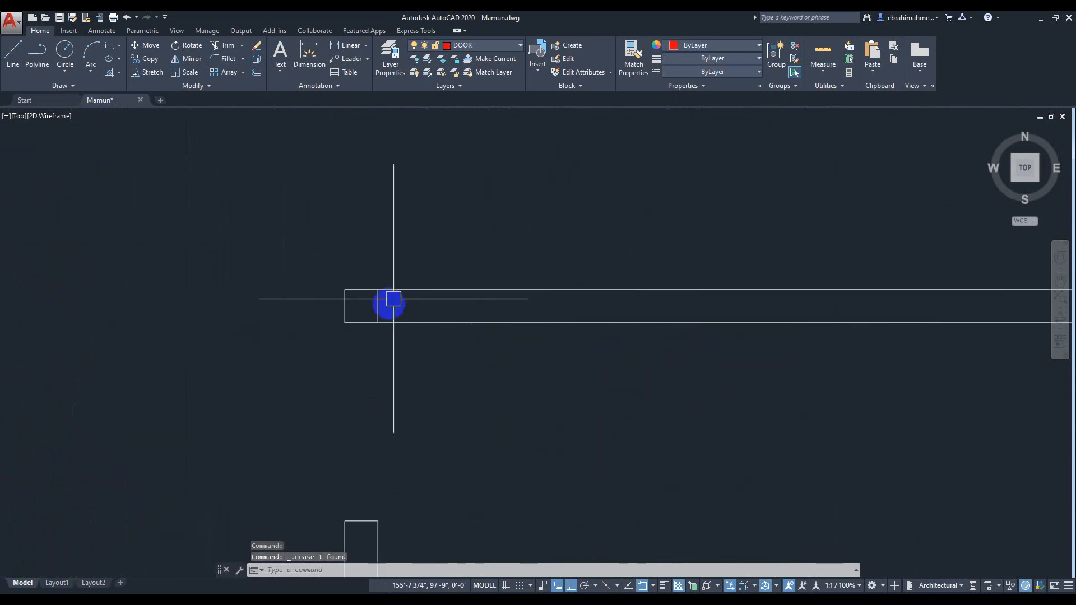
scroll(381, 304, down, 5)
scroll(677, 362, up, 5)
click(779, 191)
key(Delete)
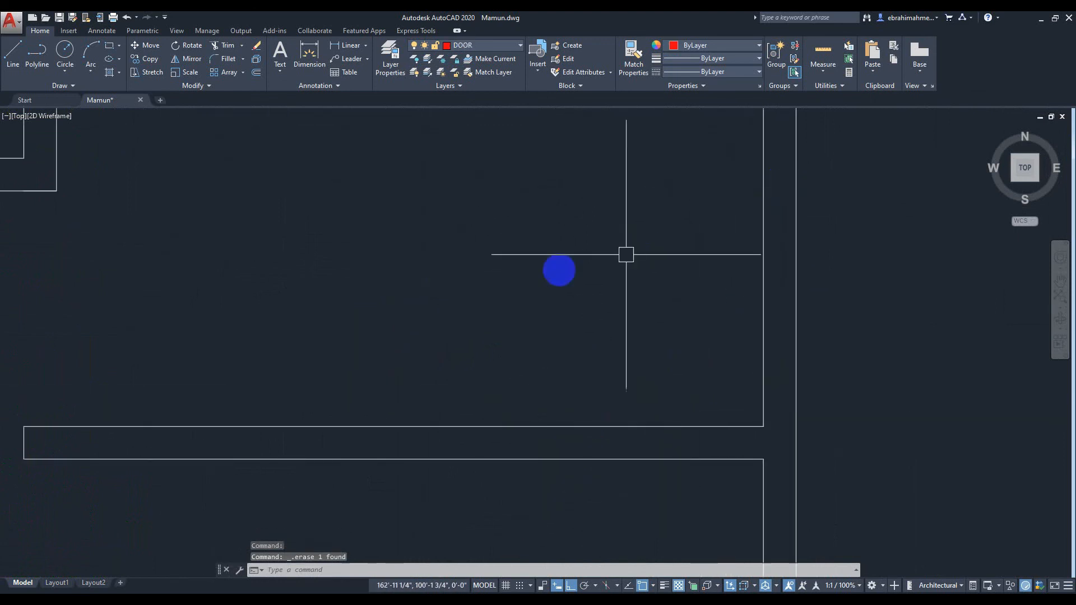
- Erase the leftover cross lines in the middle-left room's upper wall and at the upper-left bedroom partition's free end
scroll(322, 320, down, 5)
scroll(613, 352, up, 5)
middle_drag(478, 388, 614, 352)
scroll(397, 372, up, 2)
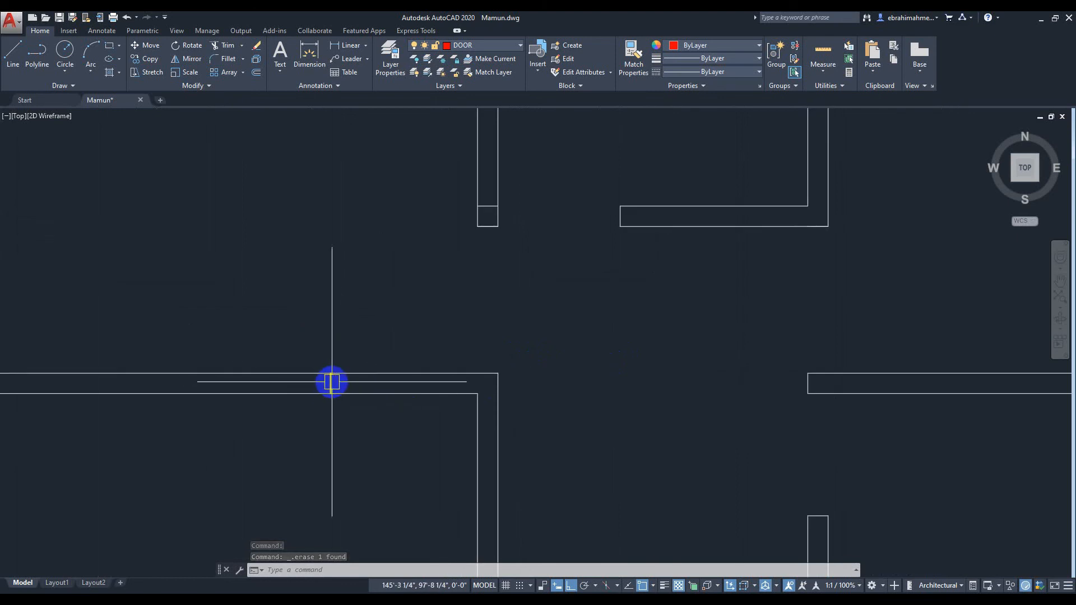
scroll(370, 373, down, 3)
middle_drag(369, 333, 392, 360)
scroll(392, 359, up, 5)
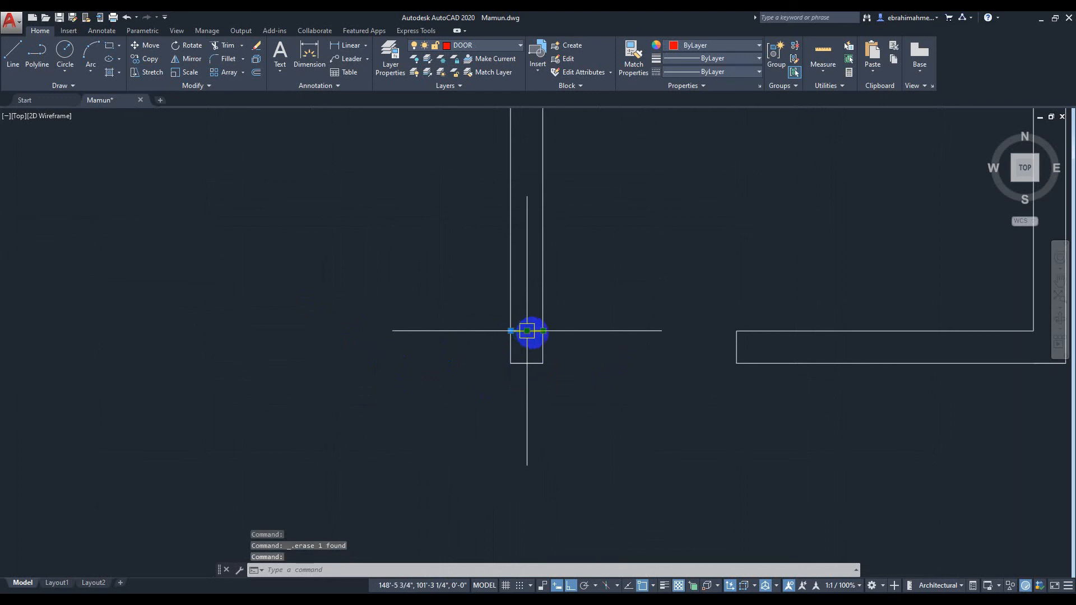
- Erase the two leftover short cross lines in the left outer wall beside the upper-left bedroom
scroll(392, 356, down, 4)
scroll(420, 396, up, 5)
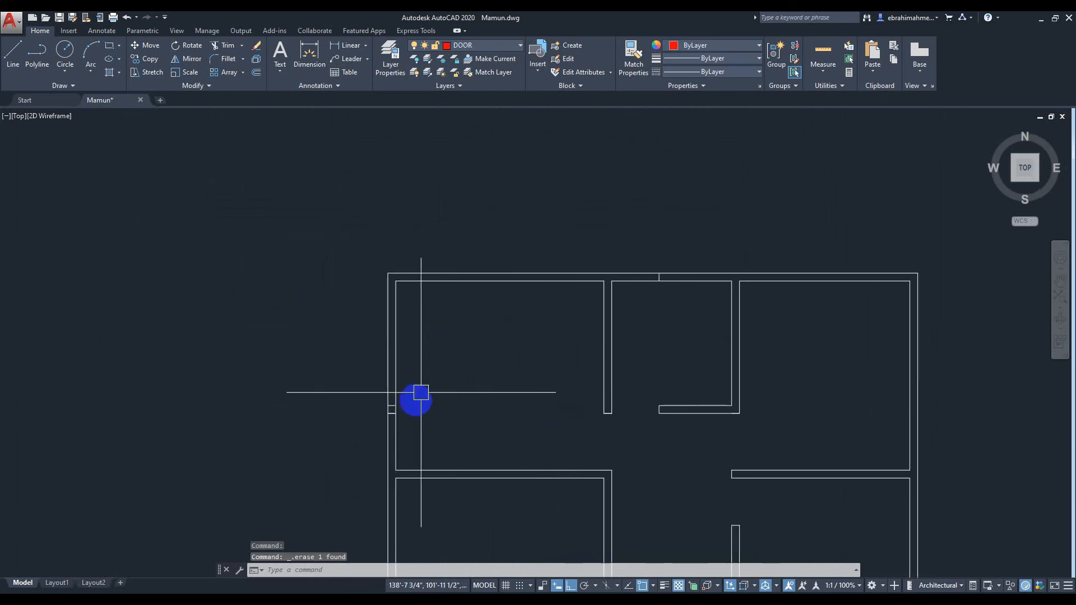
click(243, 430)
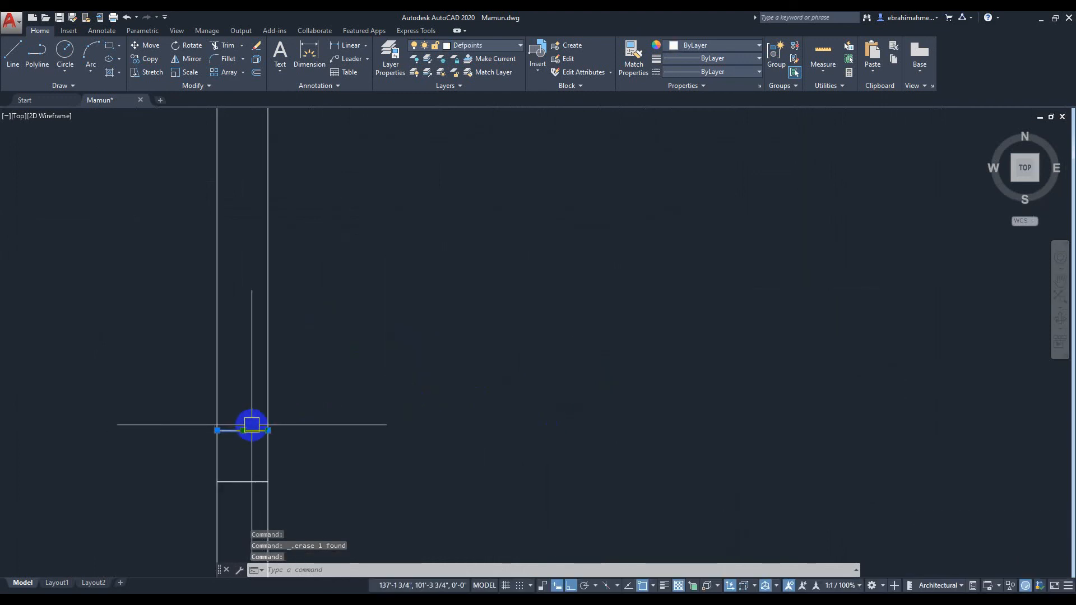
scroll(477, 392, down, 2)
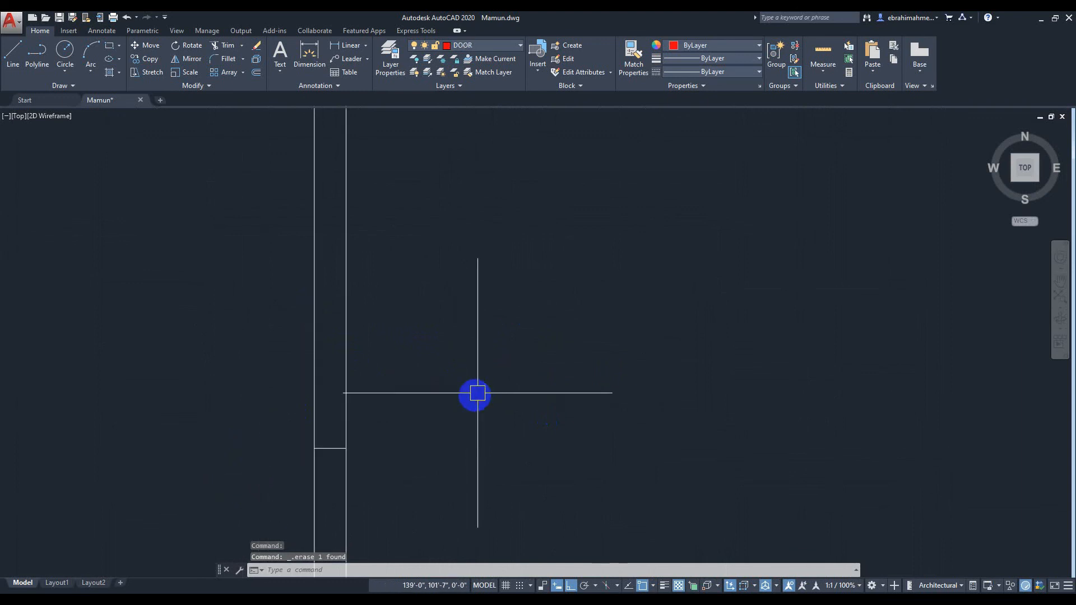
scroll(328, 444, down, 5)
- Erase the leftover short cross line in the top outer wall above the small middle room
middle_drag(571, 379, 478, 379)
scroll(478, 379, up, 3)
scroll(607, 350, up, 5)
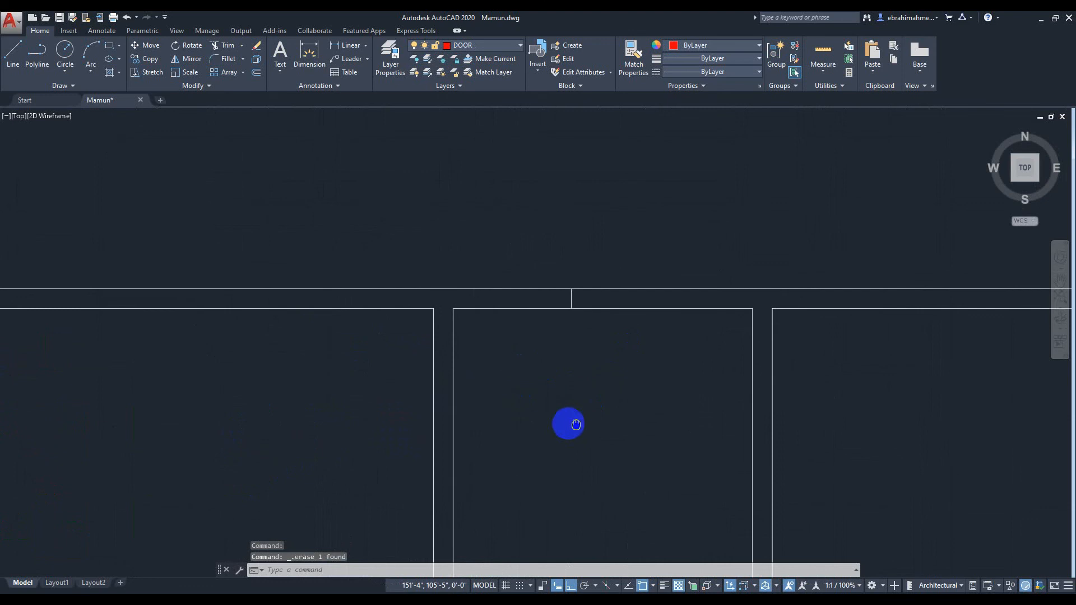
scroll(661, 339, down, 3)
middle_drag(639, 349, 532, 150)
scroll(572, 240, down, 3)
middle_drag(545, 214, 536, 214)
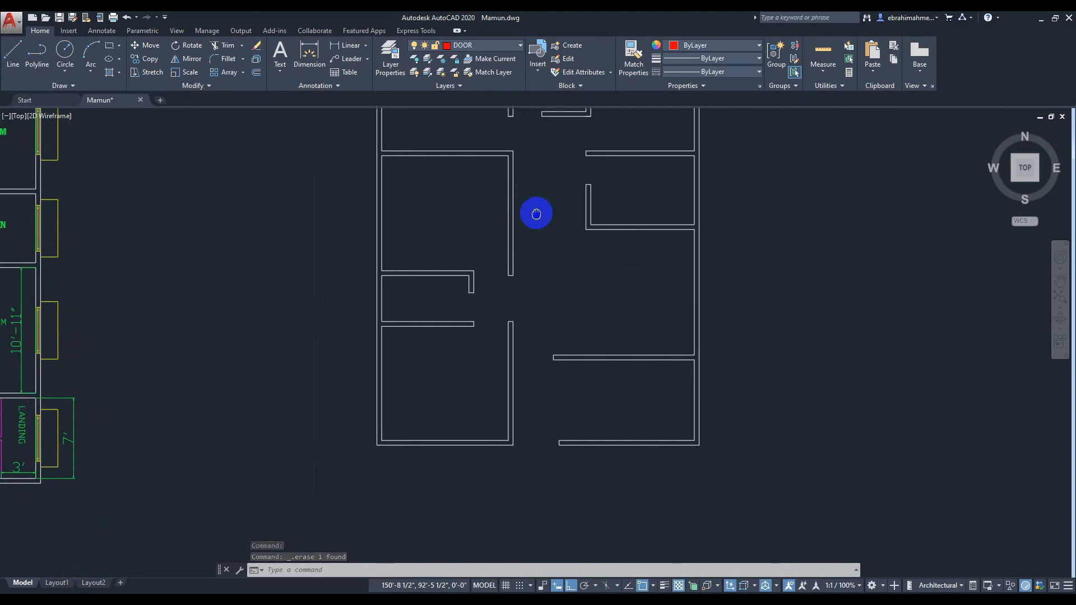
- Offset the inner line of the right outer wall 3' inward in the stair area to form the landing edge
scroll(536, 205, down, 2)
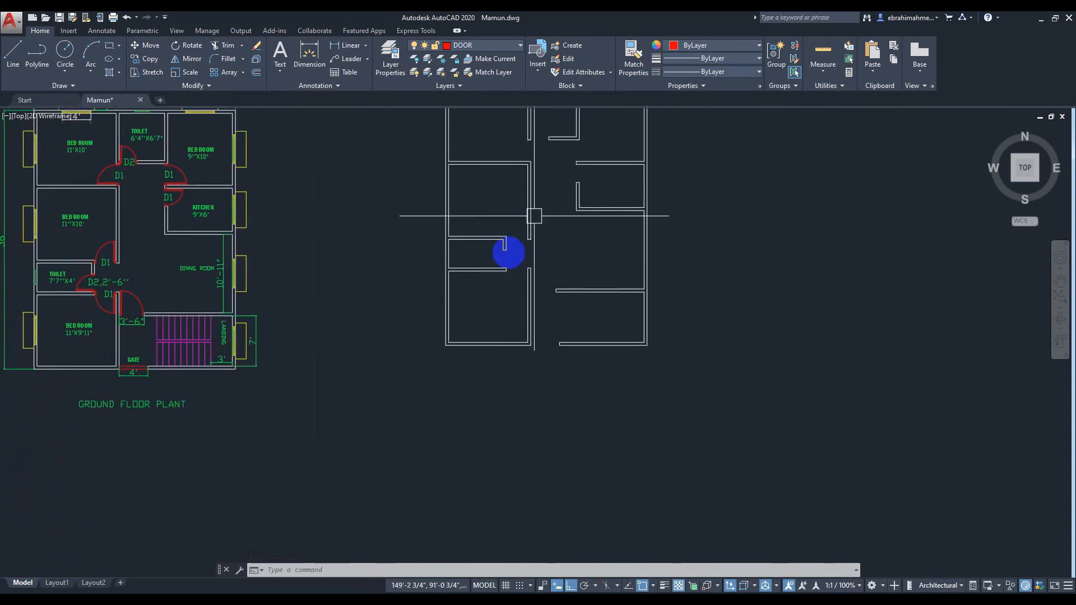
middle_drag(346, 350, 485, 354)
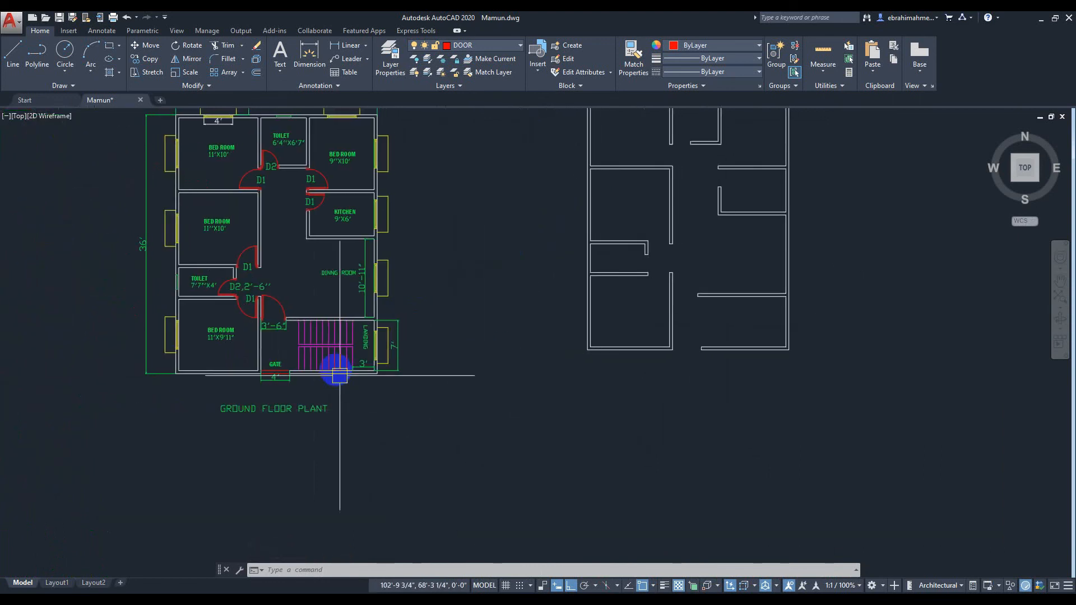
scroll(481, 371, up, 2)
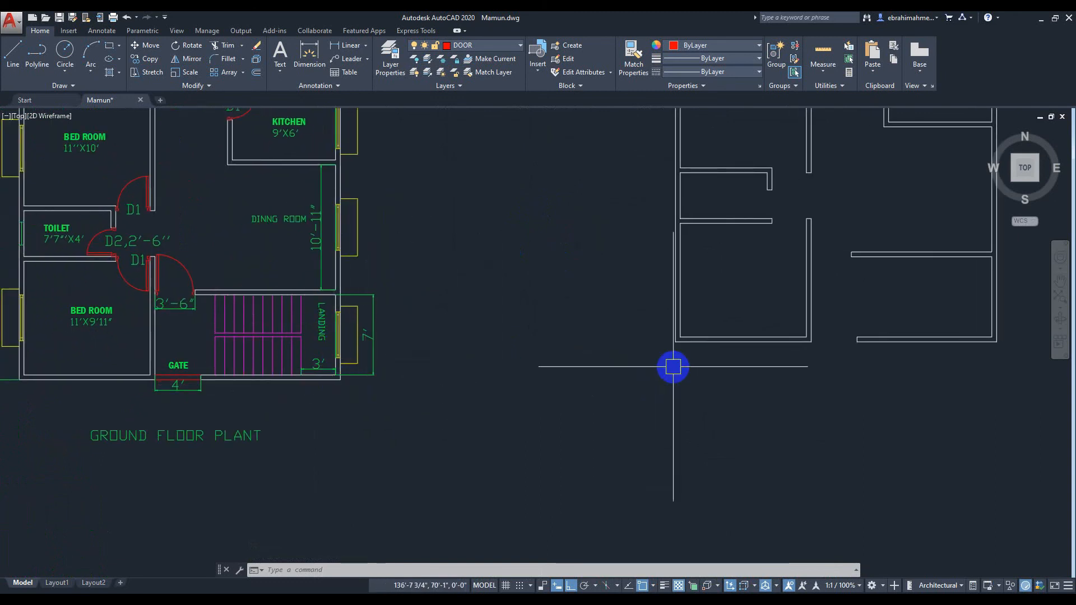
middle_drag(882, 423, 744, 440)
scroll(882, 412, down, 2)
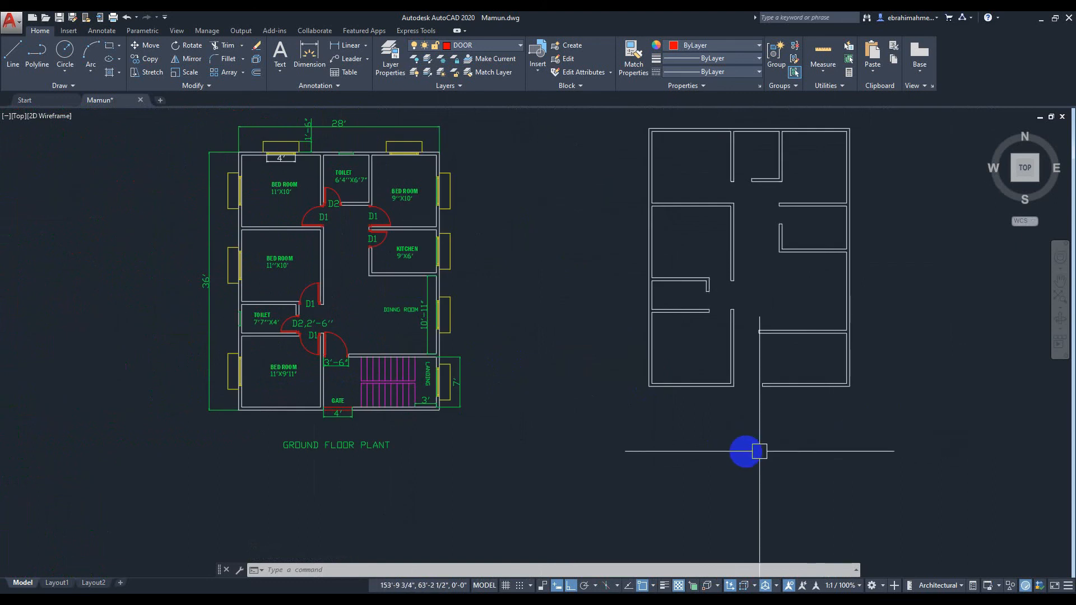
key(Return)
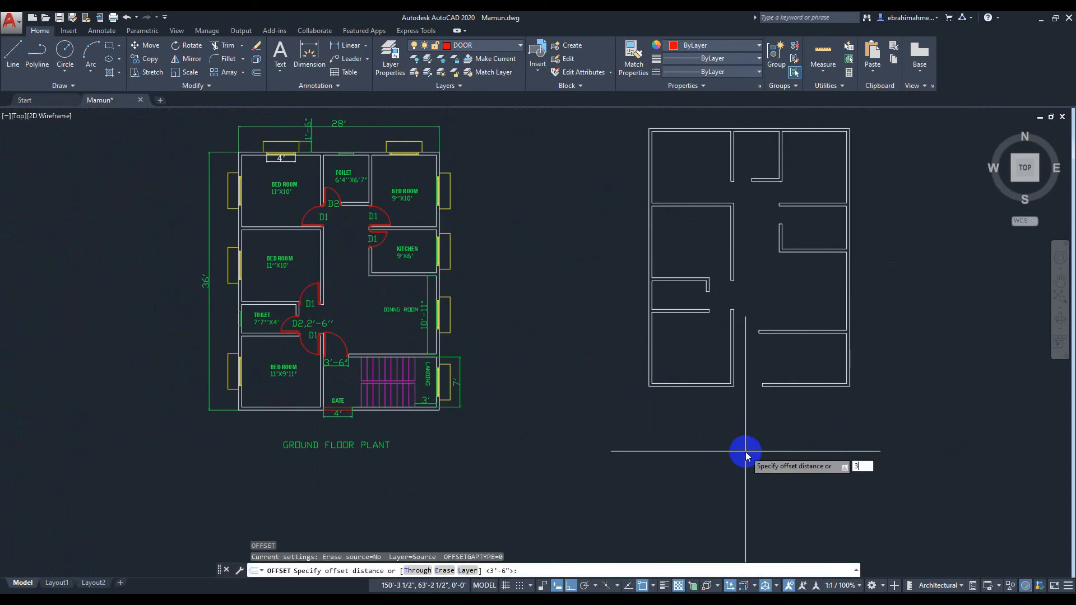
key(Return)
scroll(847, 356, up, 4)
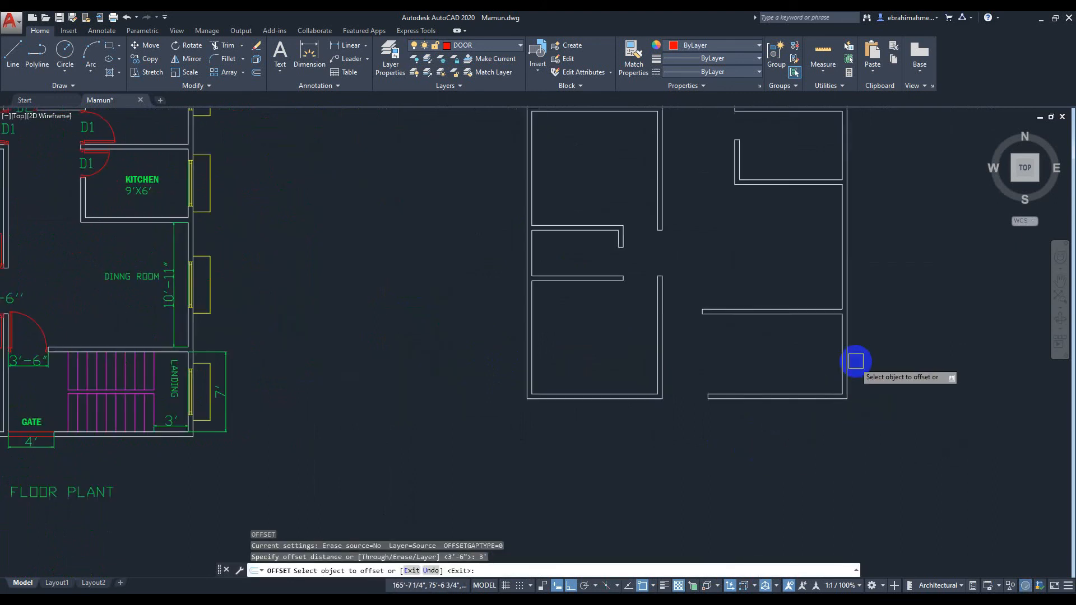
click(833, 346)
click(807, 377)
scroll(809, 377, down, 2)
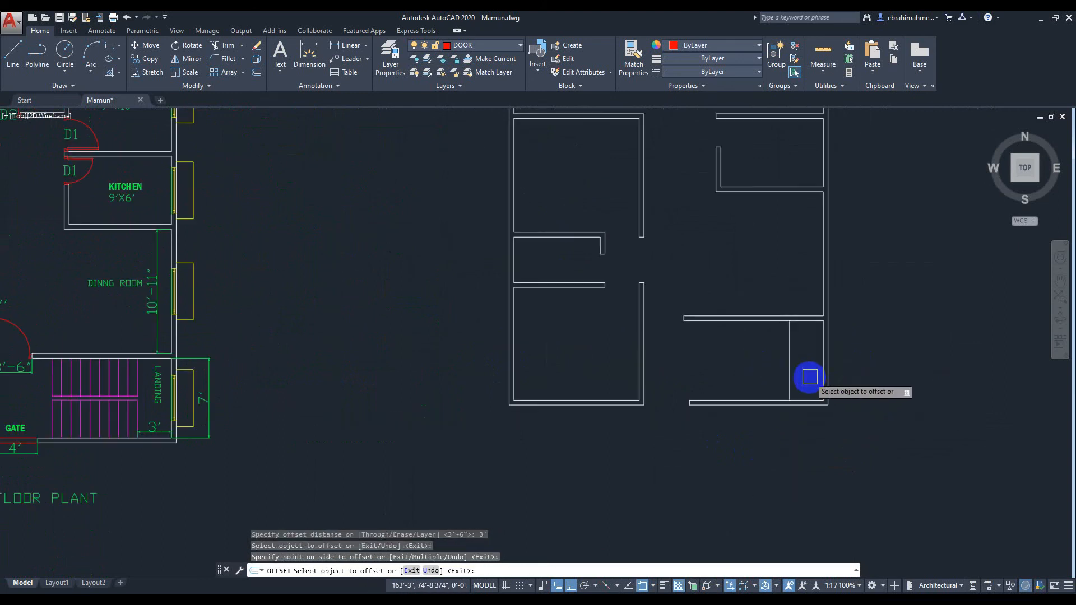
key(Escape)
- Offset the landing edge line repeatedly away from the landing at 10" spacing to make nine more stair tread lines
key(Return)
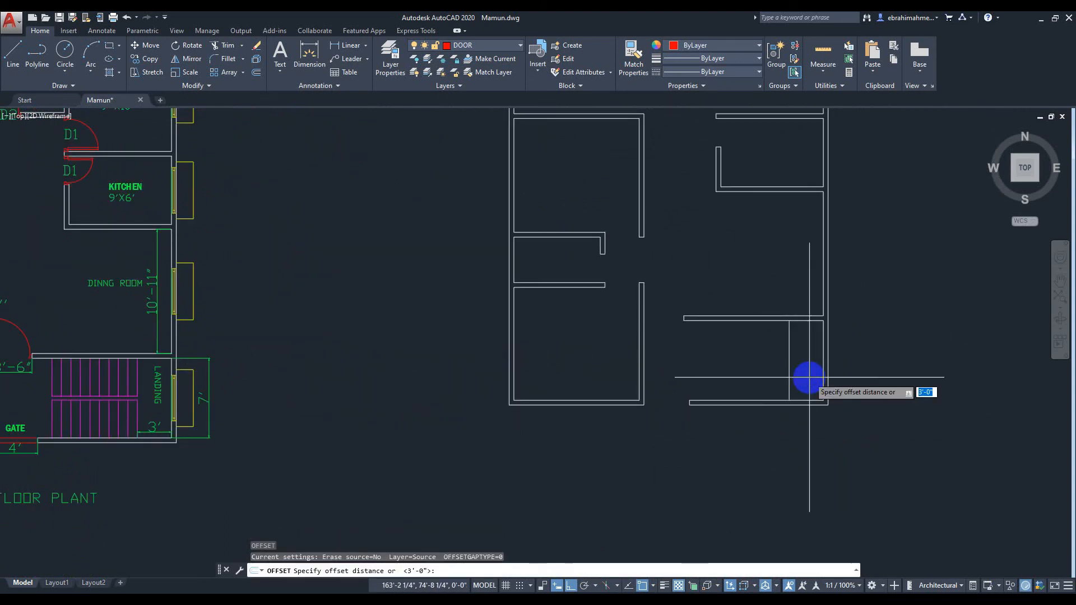
text(10)
key(Return)
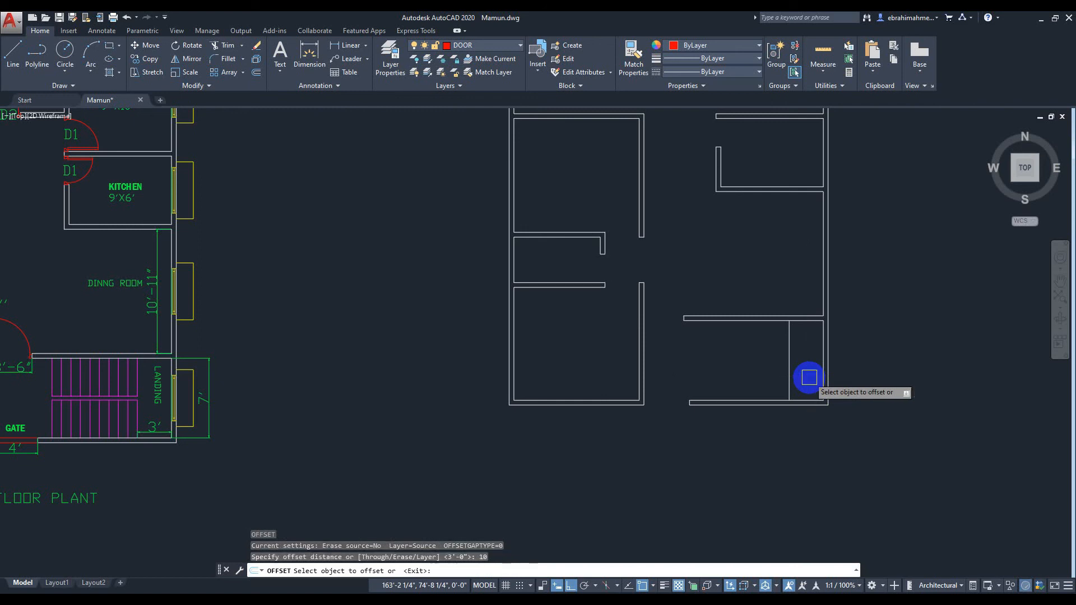
scroll(807, 371, up, 2)
click(774, 357)
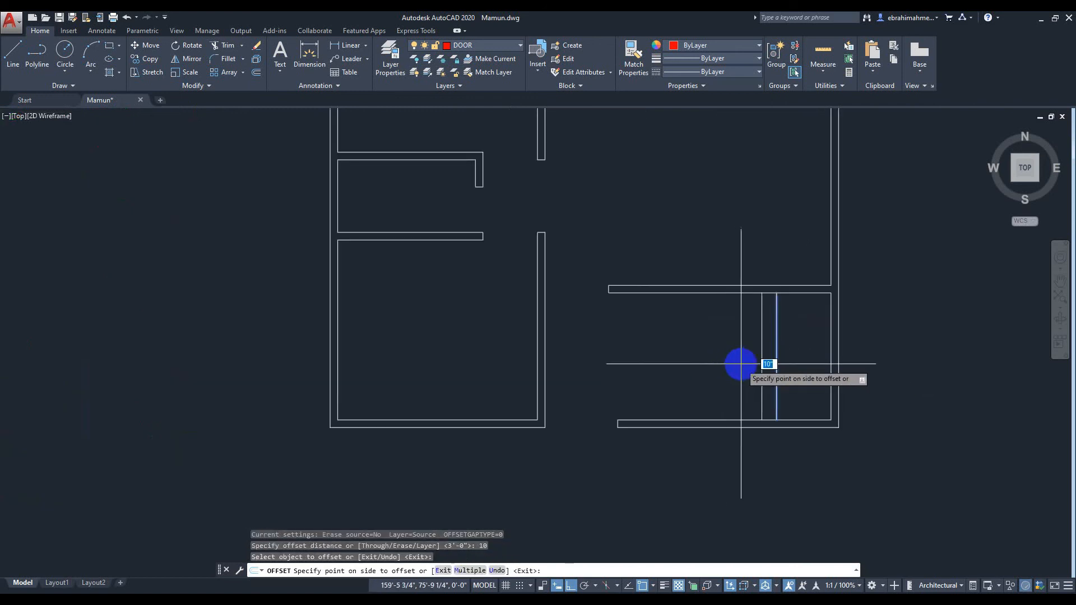
click(739, 365)
scroll(753, 351, up, 4)
click(748, 351)
click(695, 358)
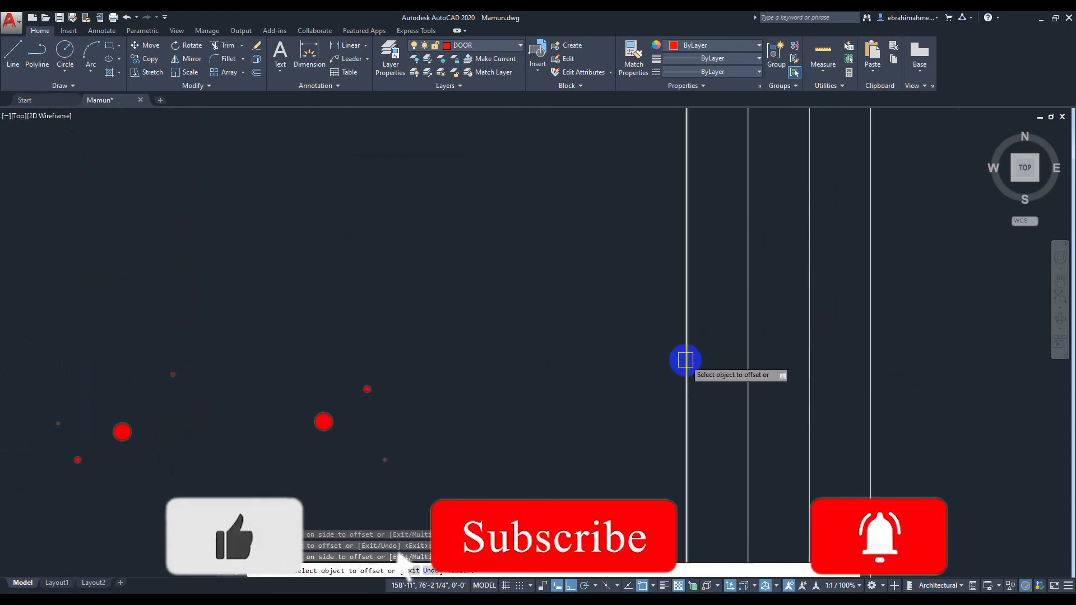
click(686, 361)
click(617, 367)
click(624, 366)
click(556, 369)
click(563, 369)
click(487, 368)
click(500, 369)
click(399, 367)
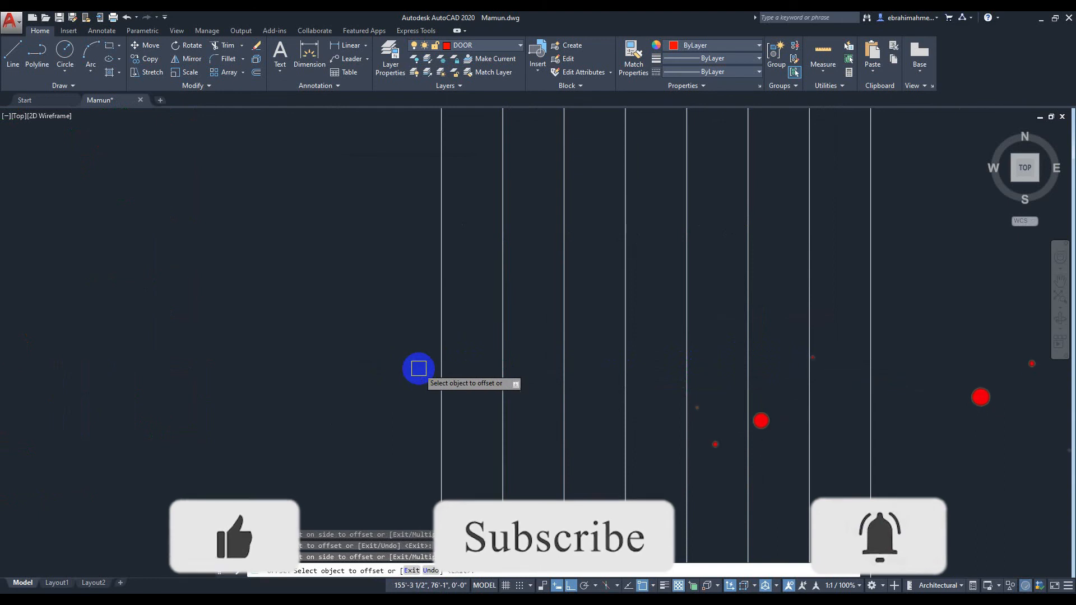
click(442, 361)
click(359, 364)
click(380, 366)
click(320, 361)
scroll(480, 367, down, 8)
scroll(534, 363, down, 3)
middle_drag(529, 364, 636, 351)
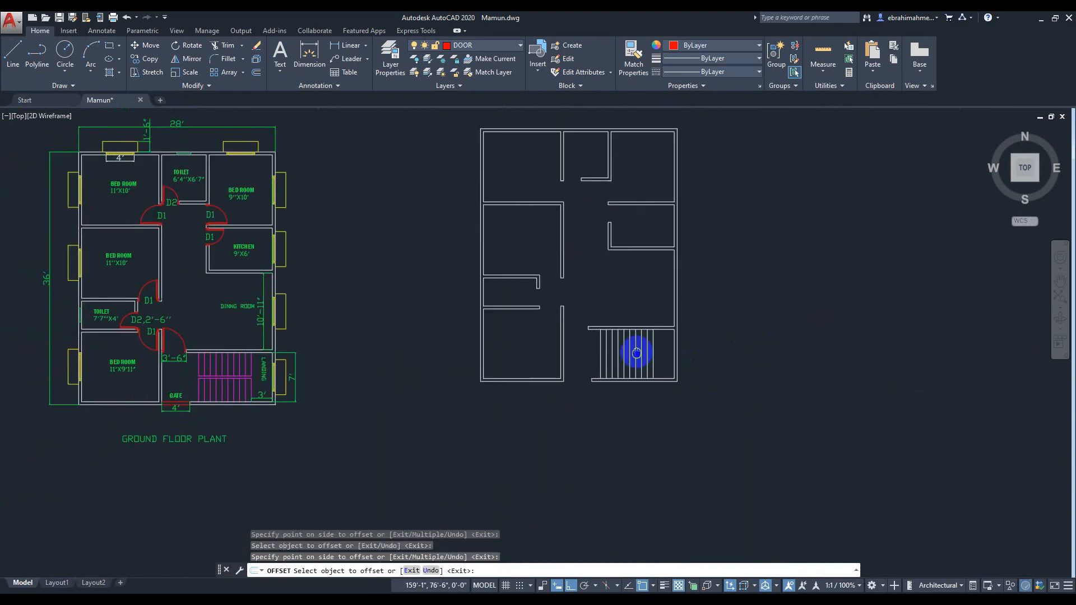
scroll(637, 352, up, 4)
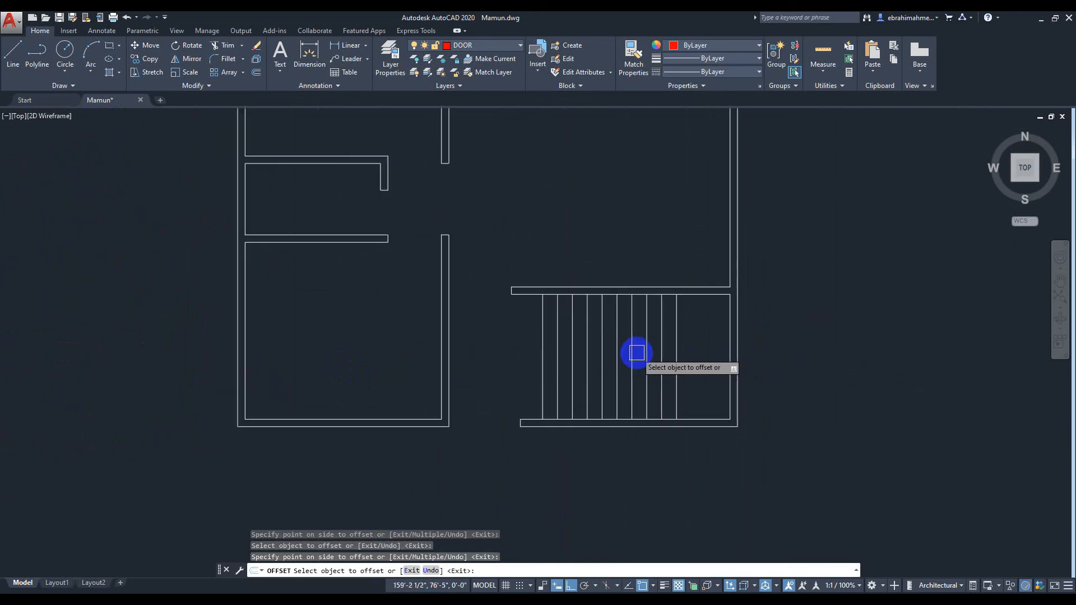
key(Escape)
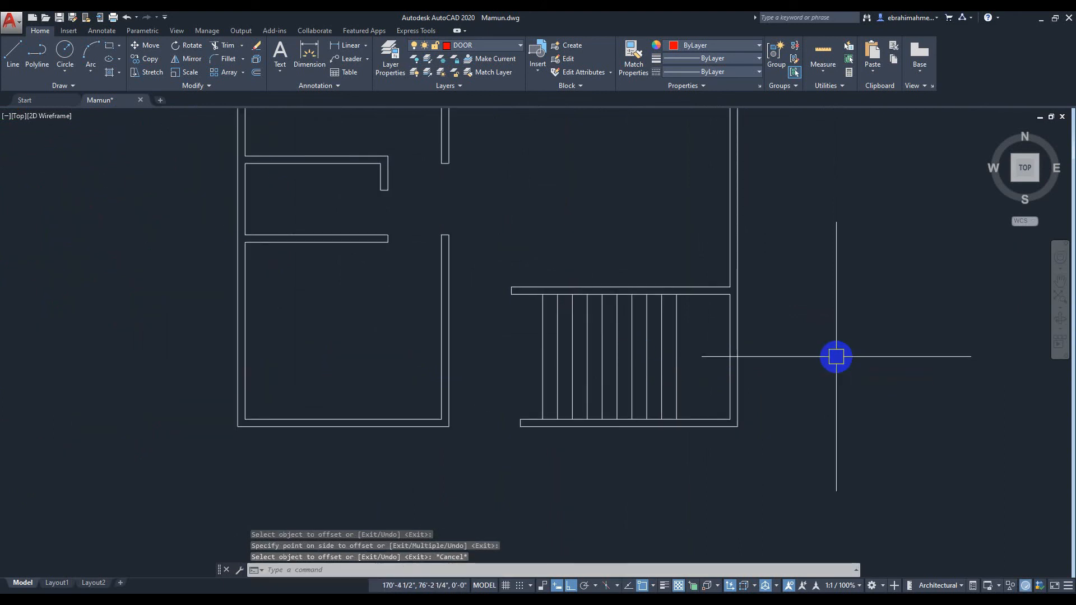
- Draw a horizontal centre line across the stair treads, joining the midpoints of the first and last tread lines
text(l)
key(Return)
scroll(723, 372, up, 2)
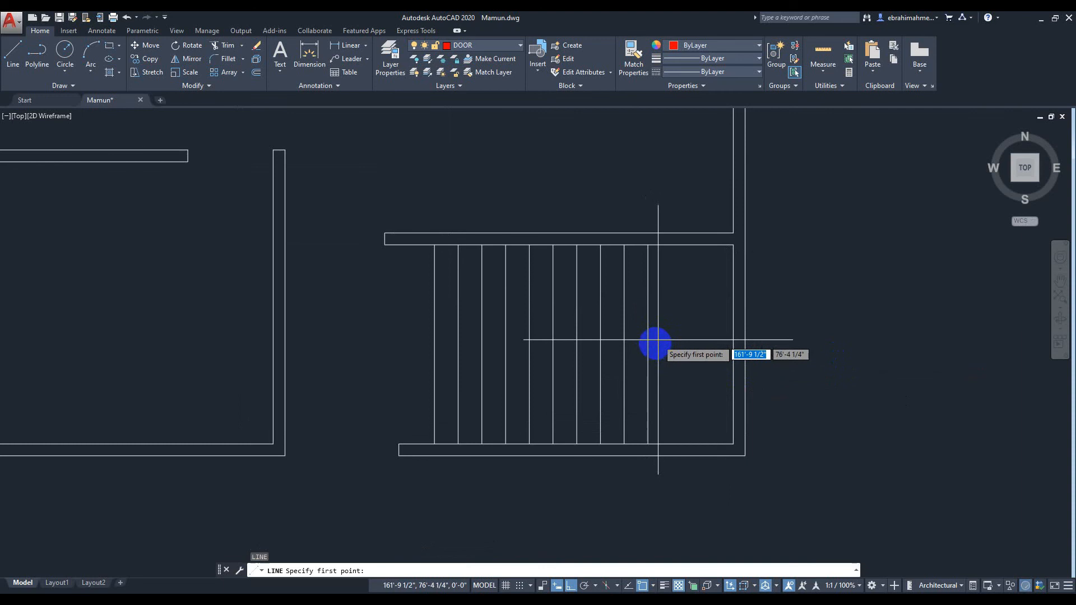
click(435, 346)
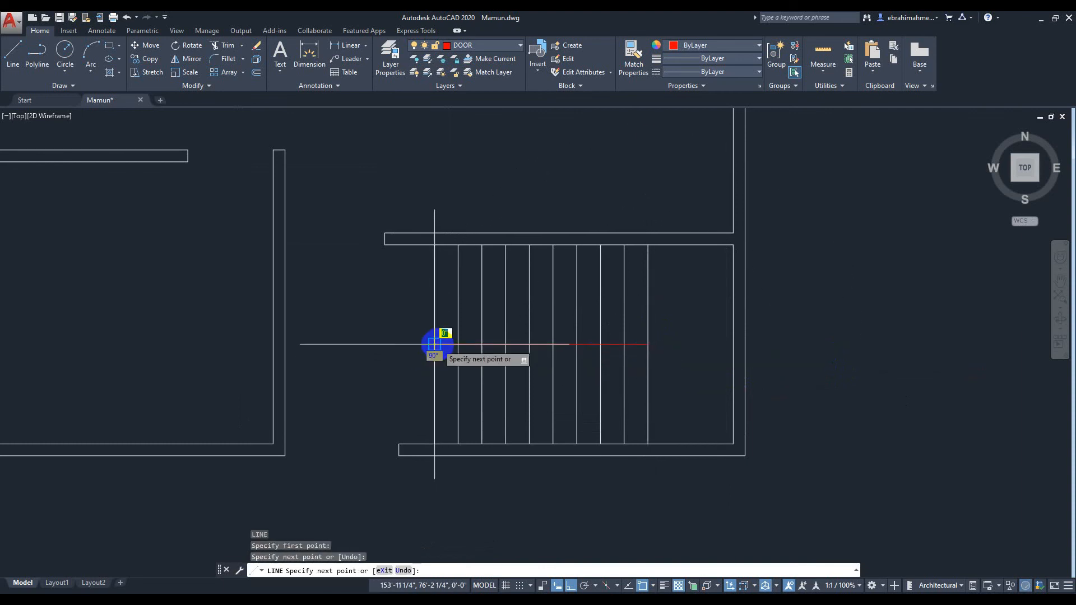
key(Return)
scroll(813, 392, down, 2)
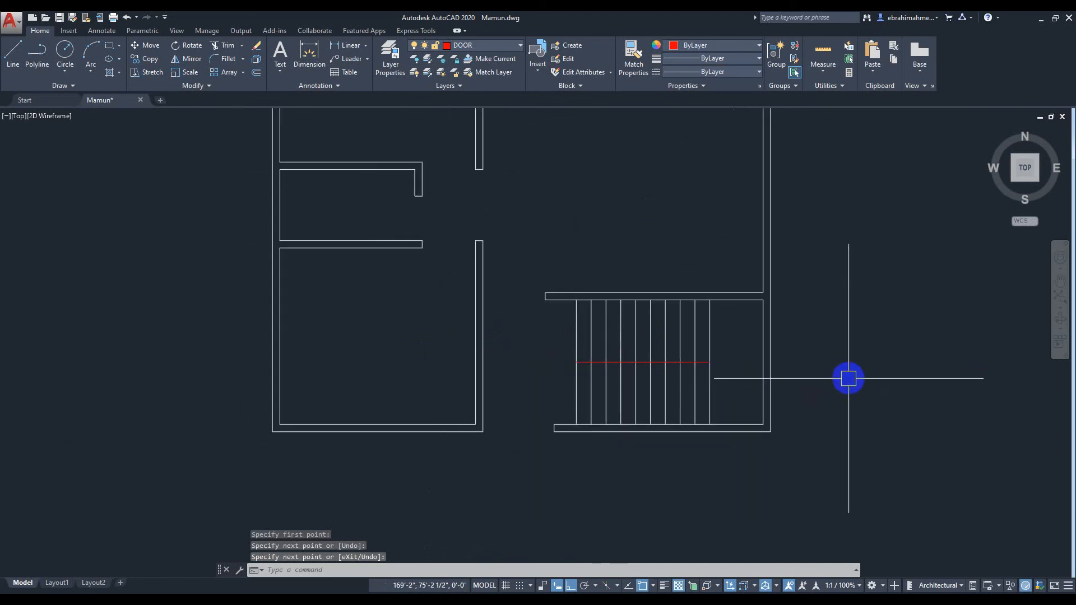
- Offset the stair centre line 2" upward and 2" downward
scroll(846, 371, down, 2)
mouse_move(824, 372)
middle_down()
mouse_move(773, 346)
mouse_move(801, 347)
middle_up()
scroll(807, 352, up, 2)
scroll(815, 359, up, 4)
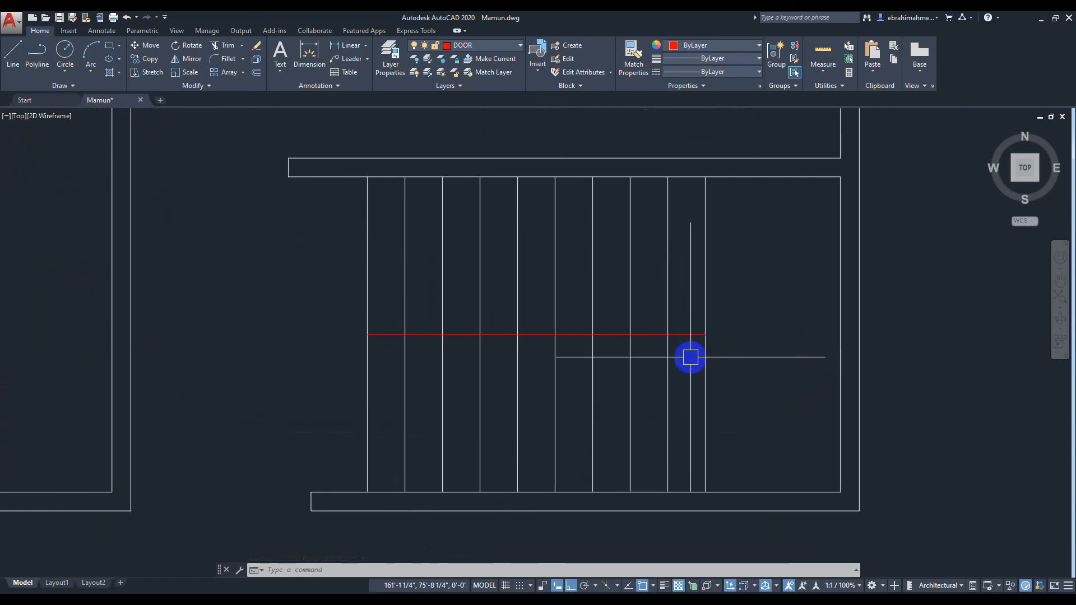
key(Return)
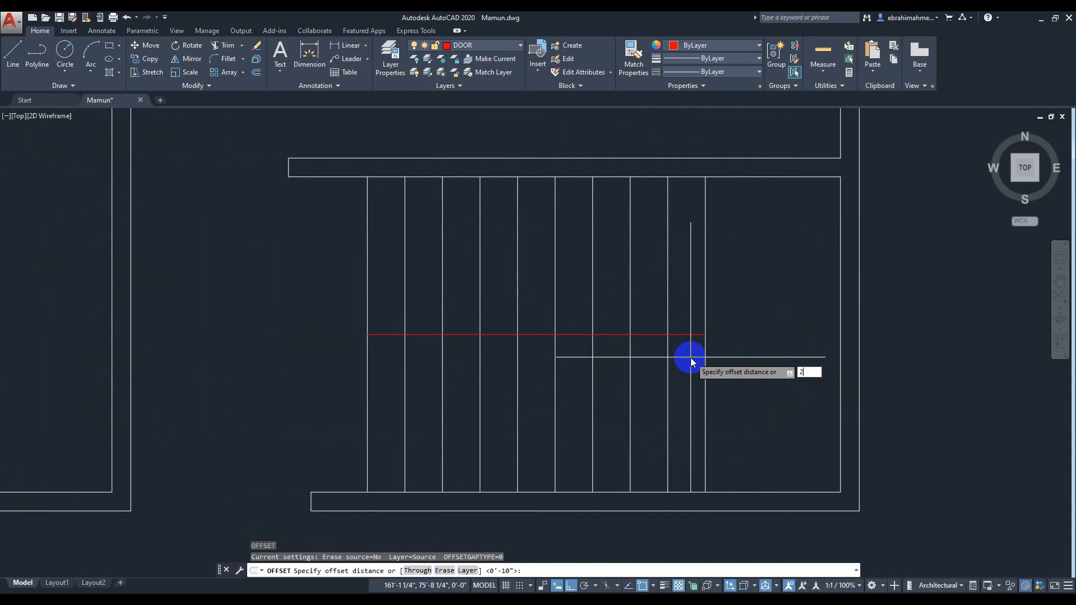
key(Return)
scroll(619, 322, up, 2)
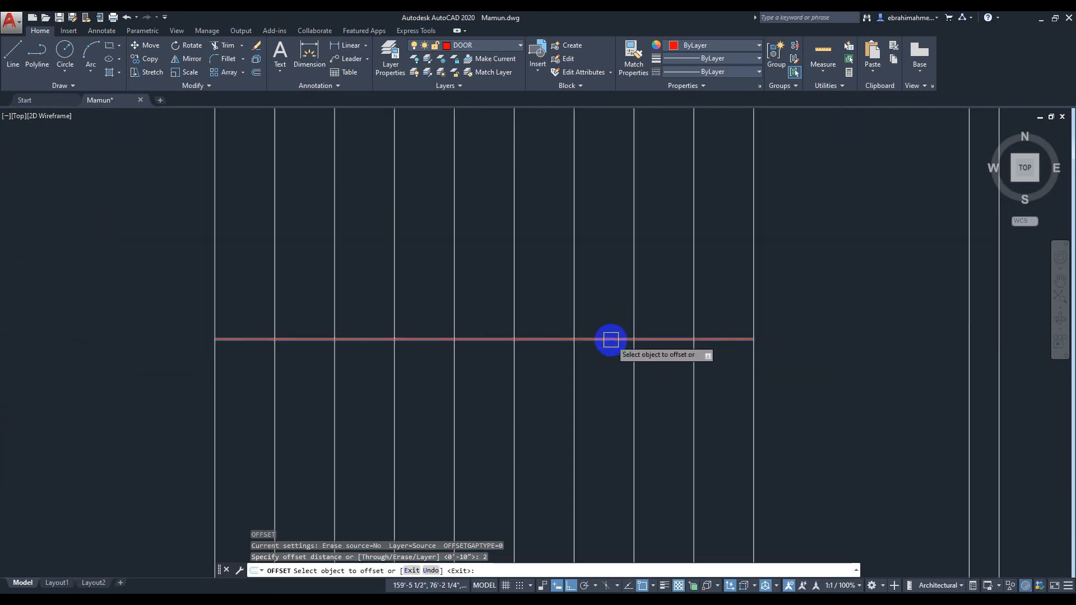
click(611, 339)
click(612, 305)
scroll(613, 336, up, 3)
click(613, 344)
click(593, 381)
scroll(592, 386, down, 8)
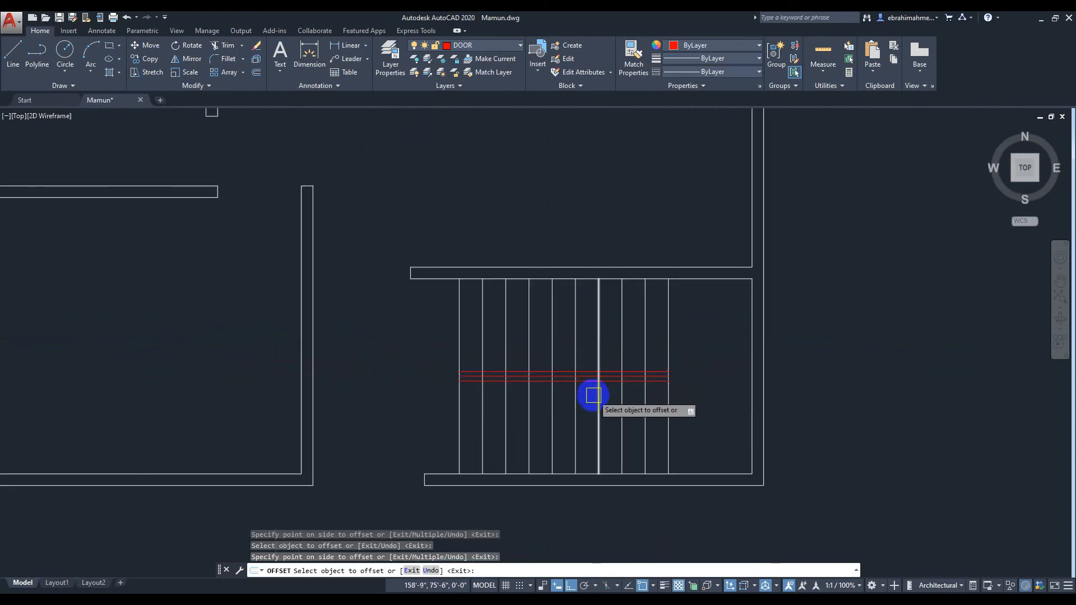
scroll(687, 355, up, 6)
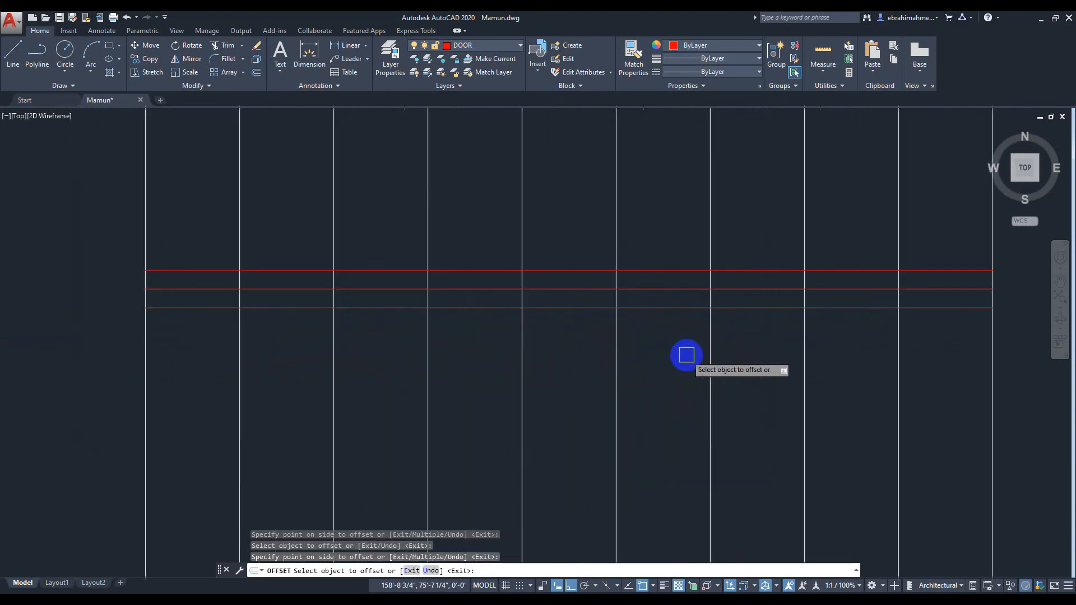
key(Escape)
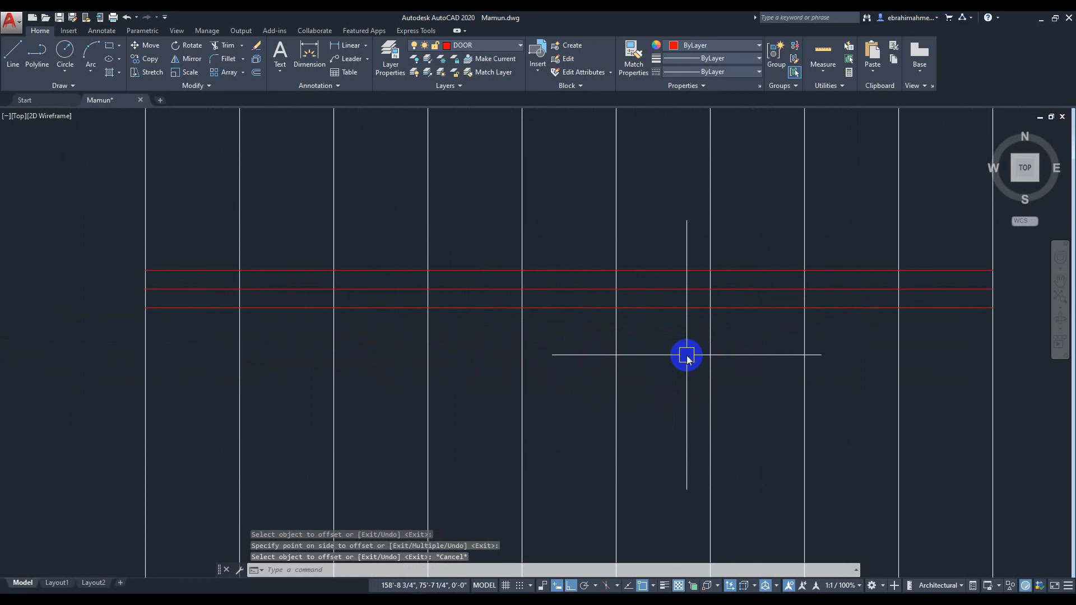
- Trim the tread lines nearest the landing between the two offset lines, and erase the long piece of the centre line
key(Return)
scroll(697, 336, up, 2)
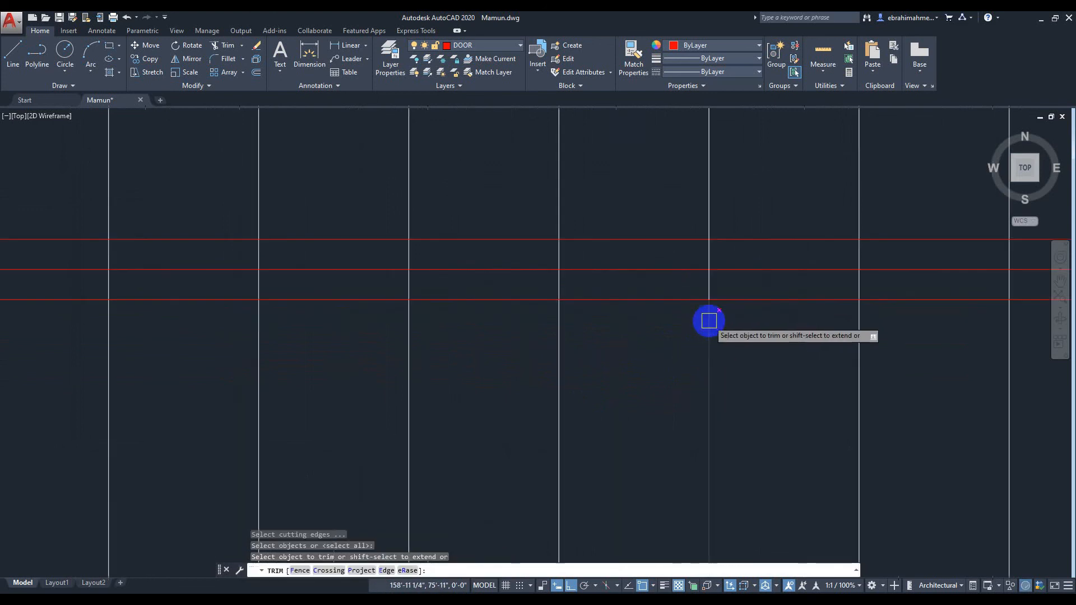
scroll(770, 271, down, 4)
middle_drag(762, 271, 773, 319)
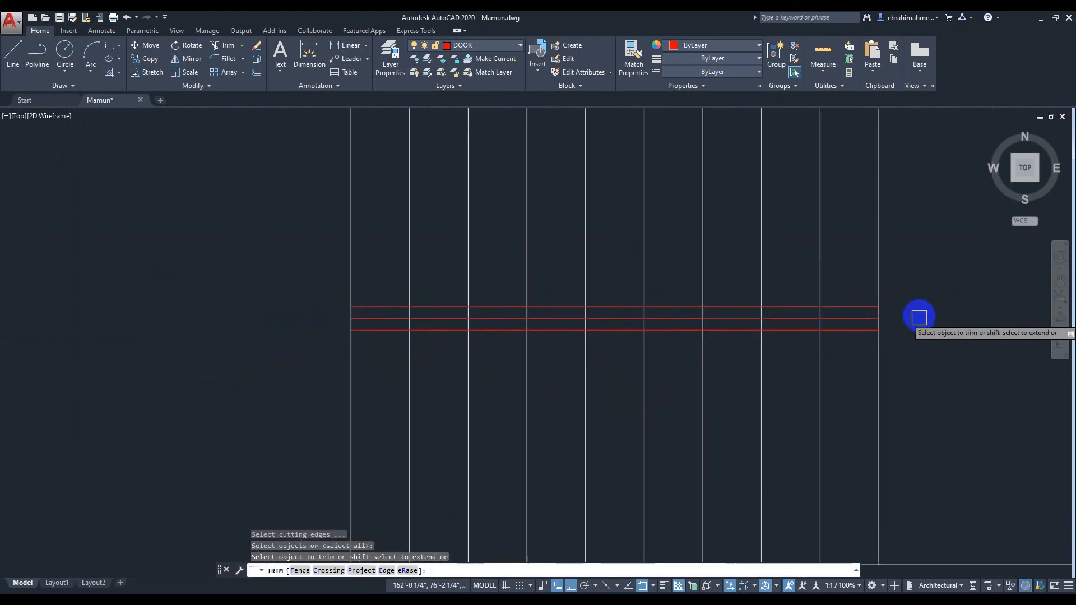
click(919, 314)
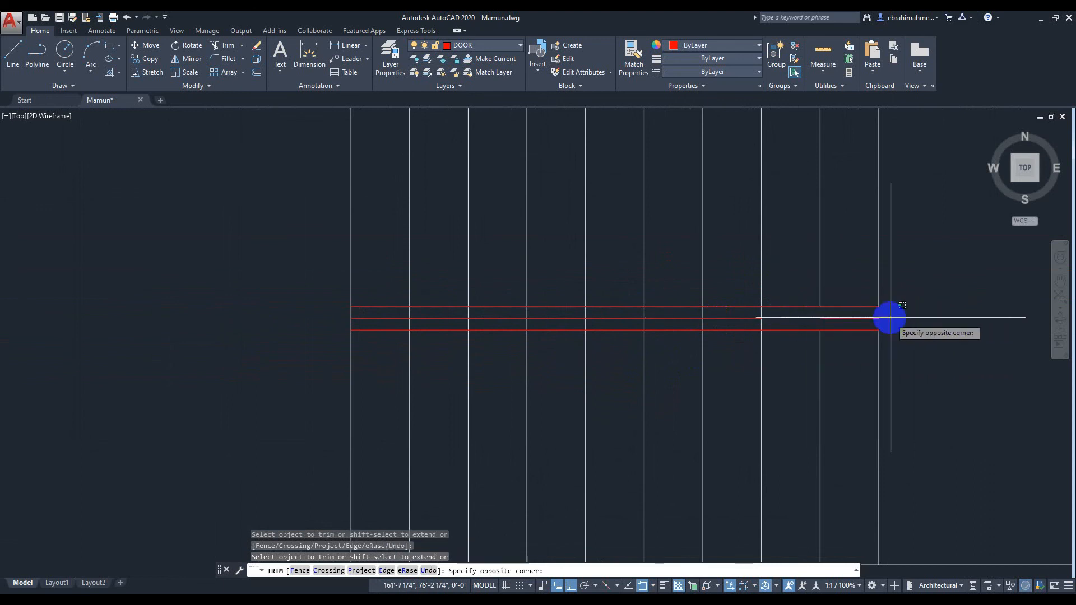
key(Escape)
key(Escape)
click(729, 319)
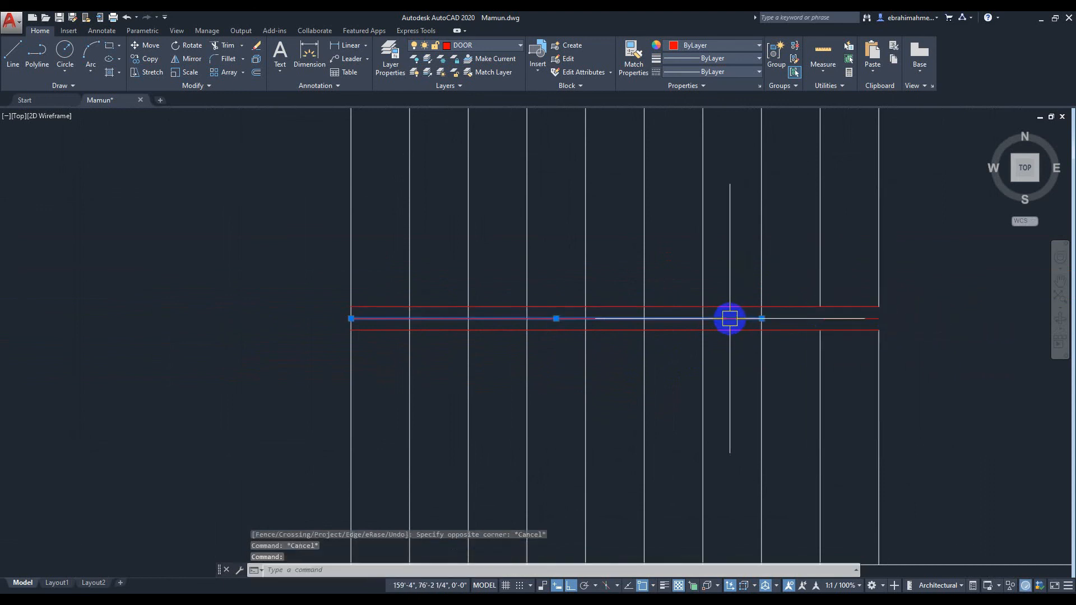
key(Delete)
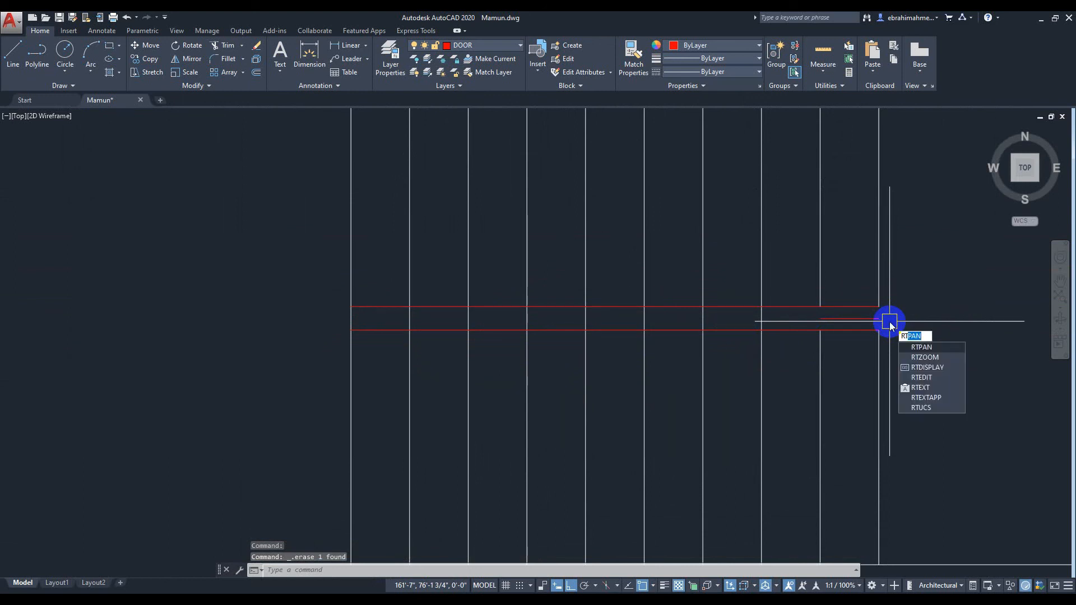
- Trim the tread lines farthest from the landing where they cross the gap between the two red lines
key(BackSpace)
key(BackSpace)
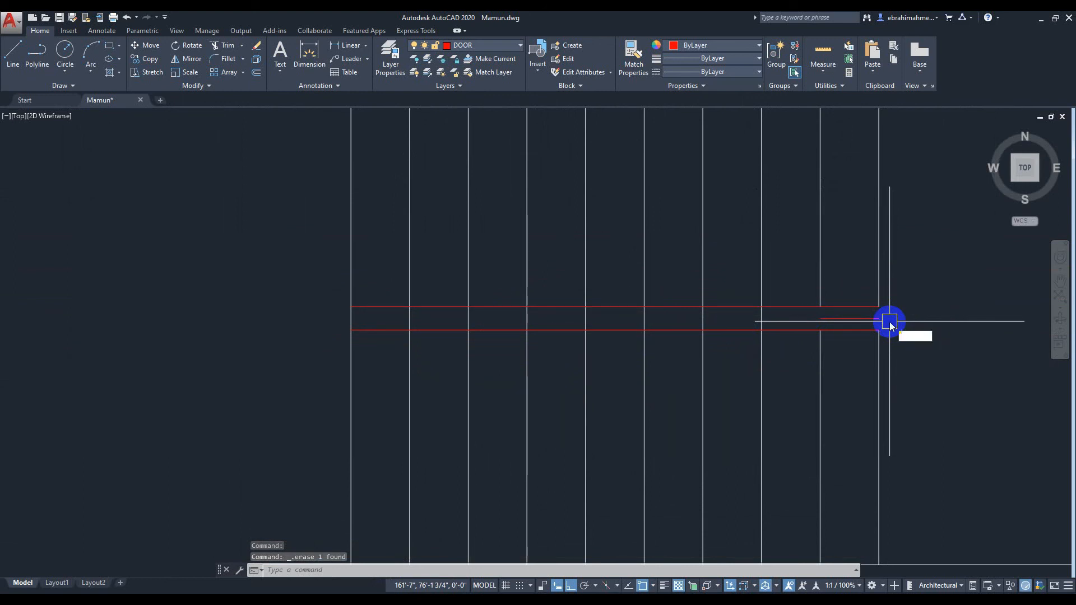
text(tr)
key(Return)
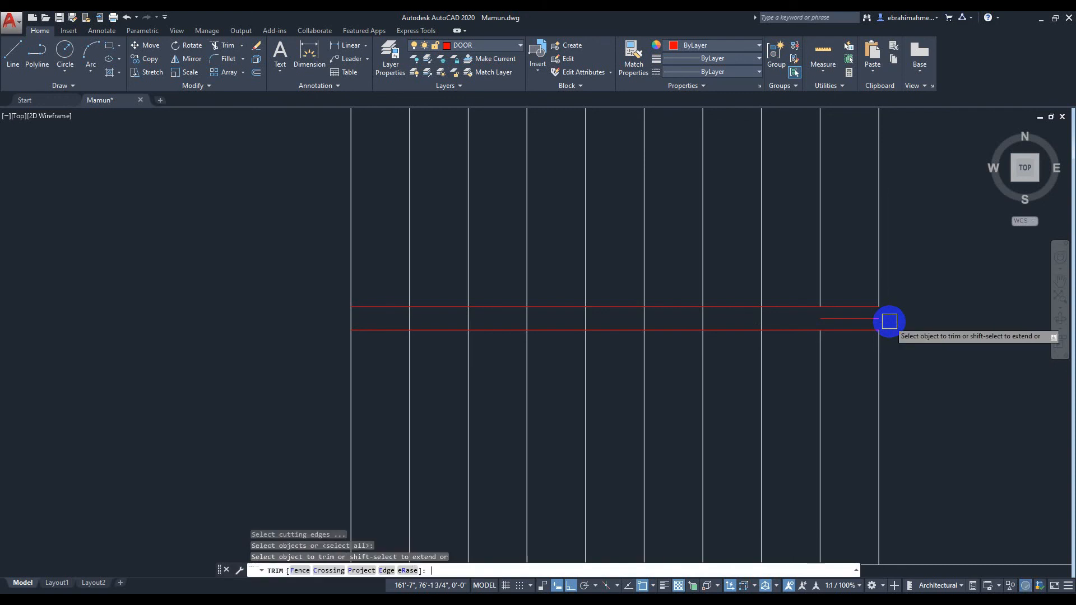
scroll(305, 314, up, 4)
click(354, 313)
click(785, 334)
click(813, 335)
click(885, 325)
scroll(900, 319, down, 3)
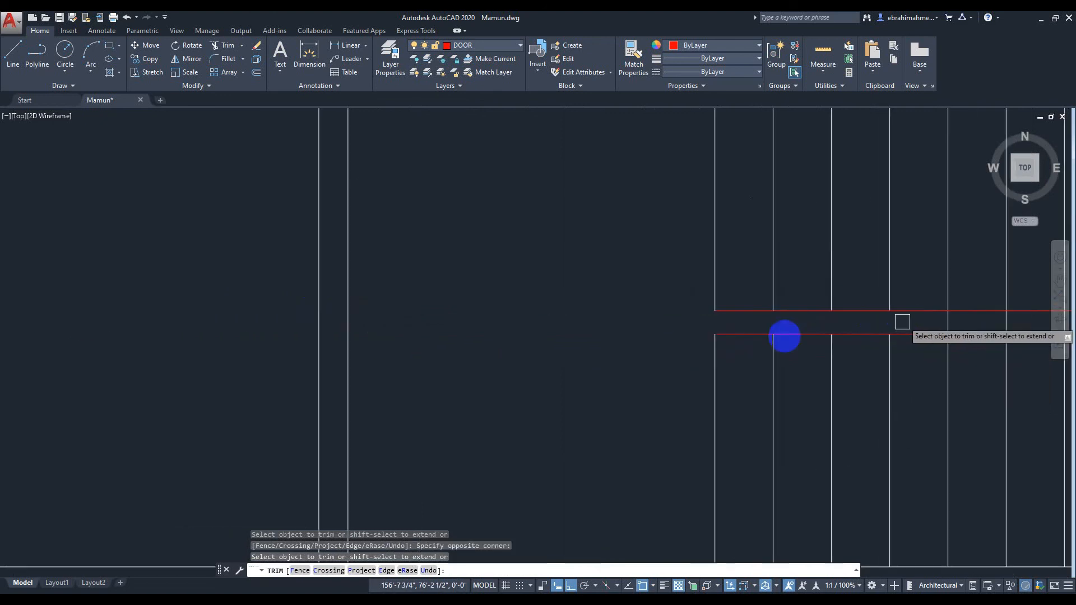
- Trim the remaining middle tread lines out of the gap between the two red lines
scroll(707, 354, up, 3)
click(195, 257)
click(575, 288)
click(782, 286)
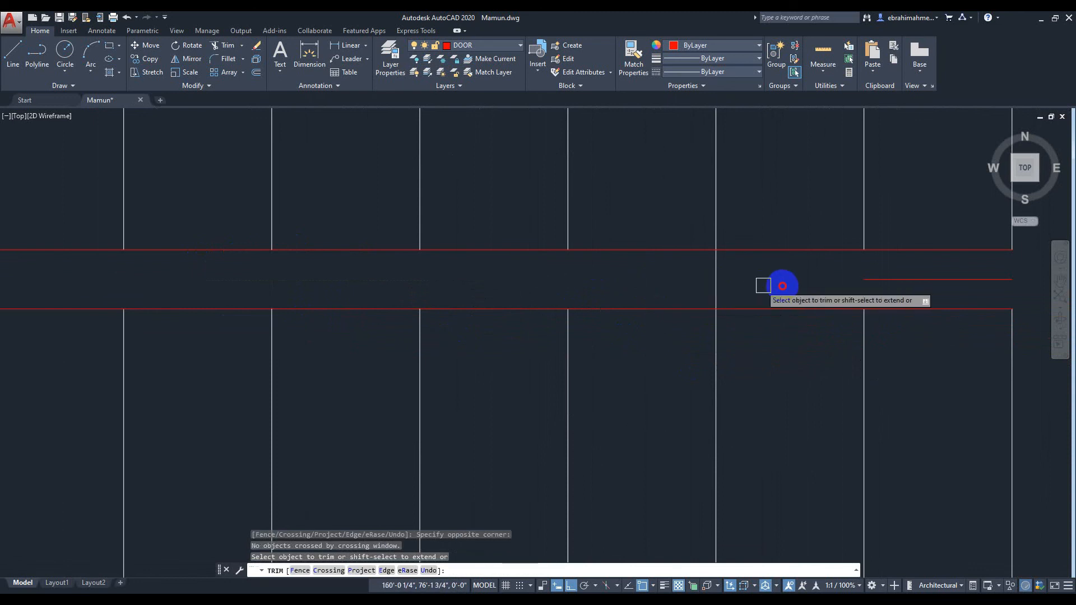
click(802, 282)
click(639, 278)
scroll(772, 278, down, 3)
scroll(894, 318, down, 3)
middle_drag(787, 291, 529, 291)
scroll(688, 317, up, 1)
scroll(686, 317, up, 2)
key(Escape)
- Erase the short leftover piece of the stair centre line between the two red divider lines
click(498, 297)
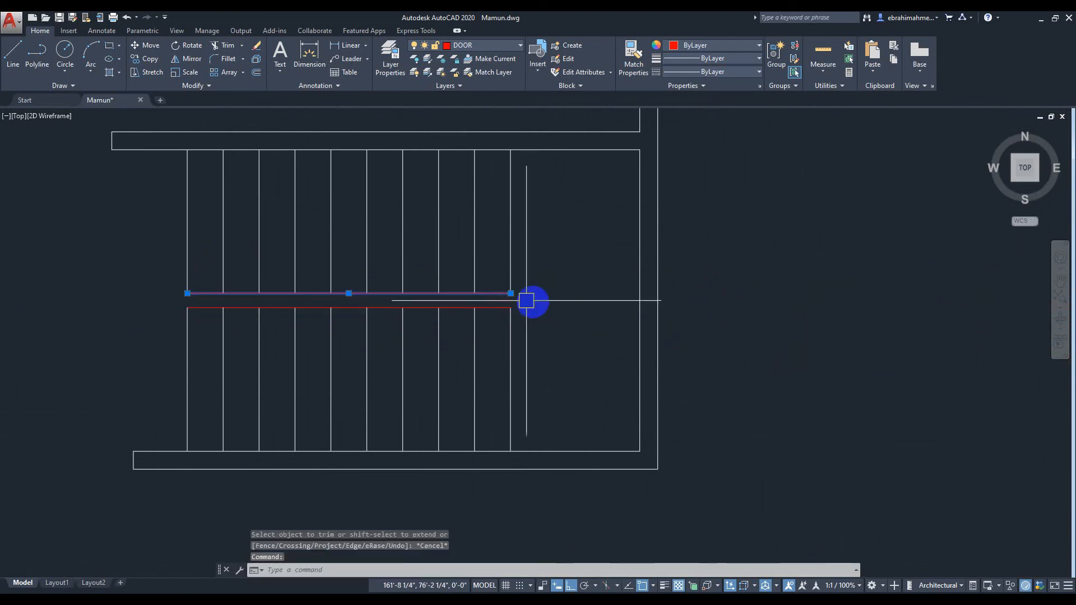
key(Escape)
scroll(537, 301, up, 4)
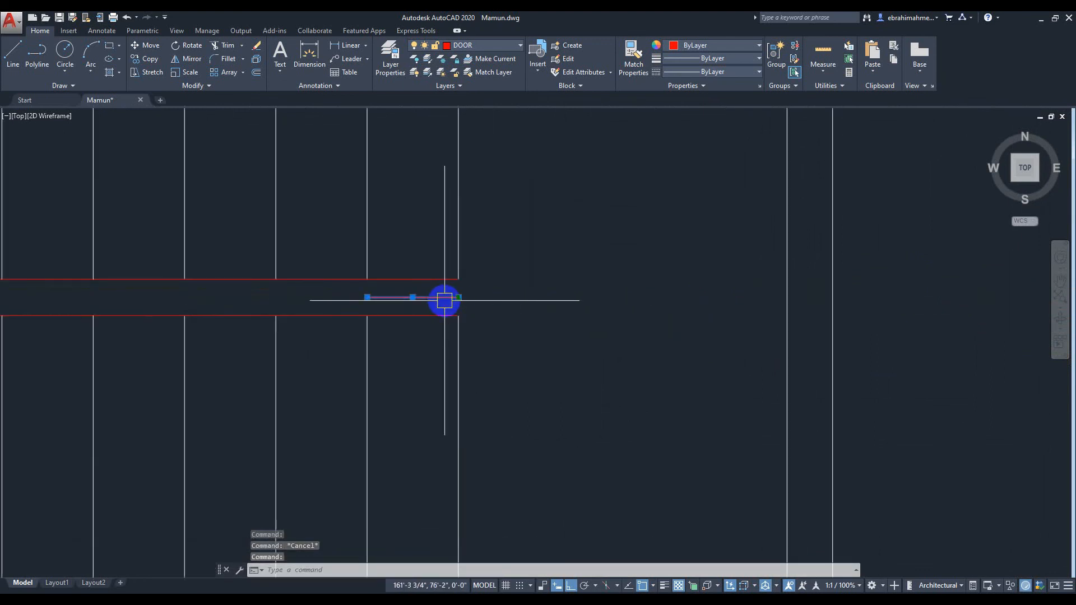
scroll(526, 297, down, 10)
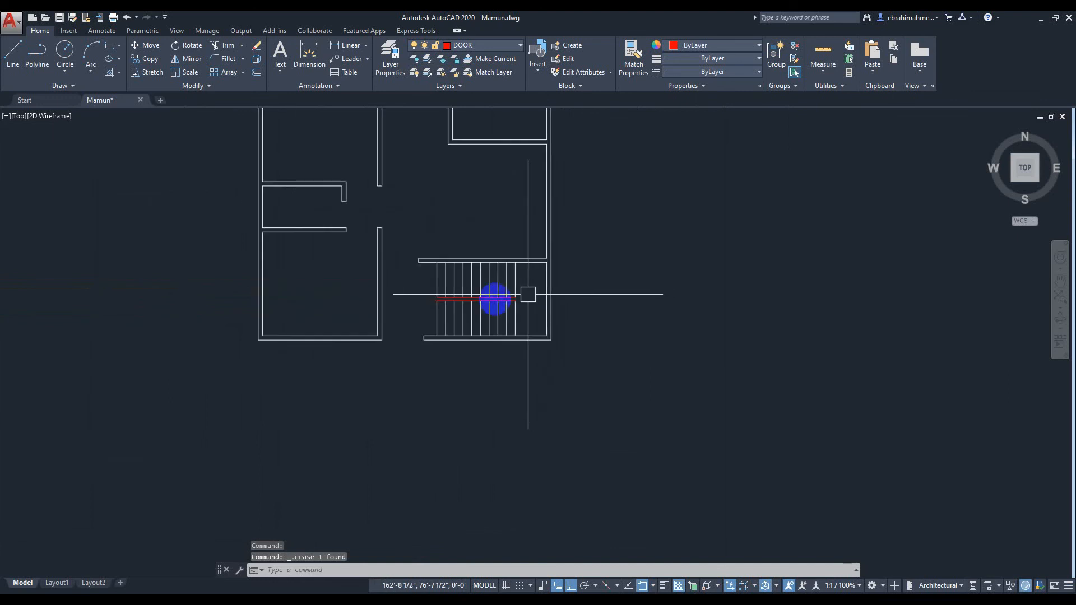
- Draw a line across the gate opening from the inner corner of the stair-side wall end to the bedroom's inner wall corner
mouse_move(387, 288)
middle_down()
mouse_move(485, 305)
mouse_move(477, 285)
middle_up()
scroll(303, 275, up, 3)
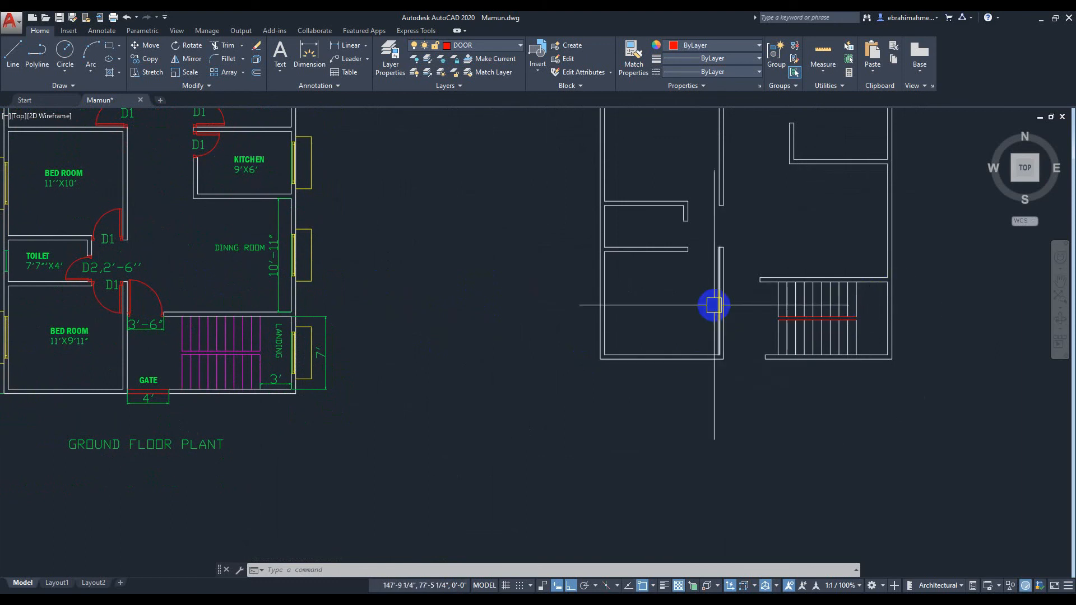
scroll(162, 391, up, 2)
middle_drag(738, 366, 651, 385)
middle_drag(991, 366, 784, 373)
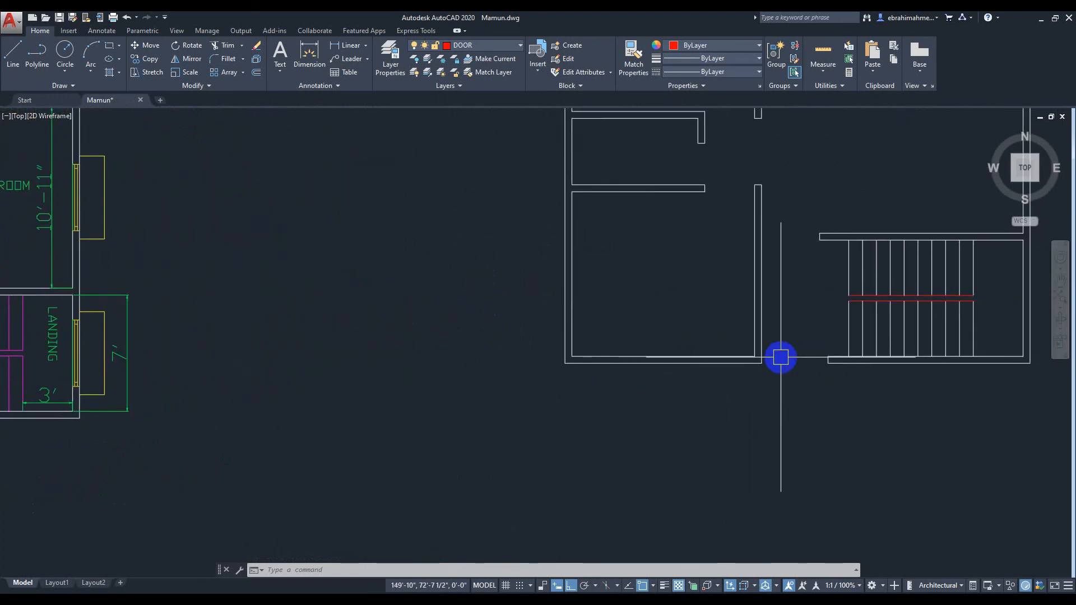
text(l)
key(Return)
scroll(824, 343, up, 2)
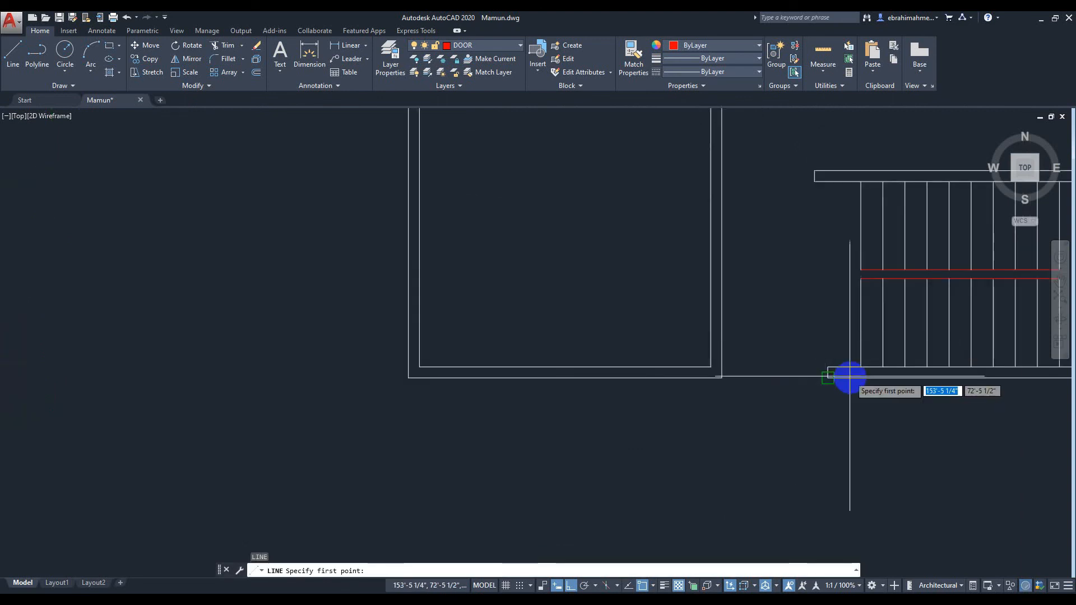
click(829, 369)
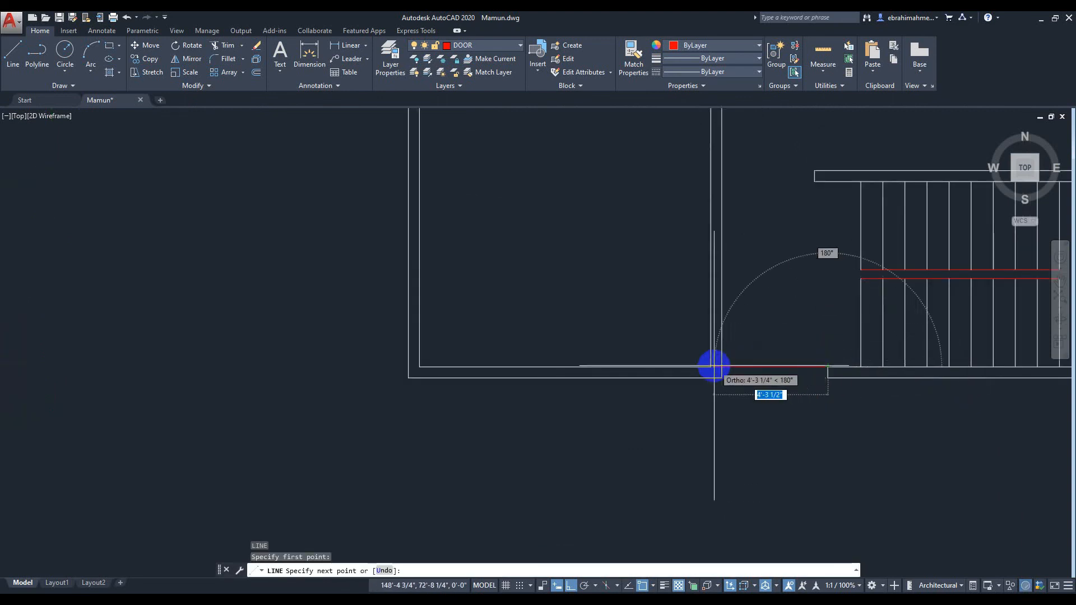
scroll(721, 375, up, 4)
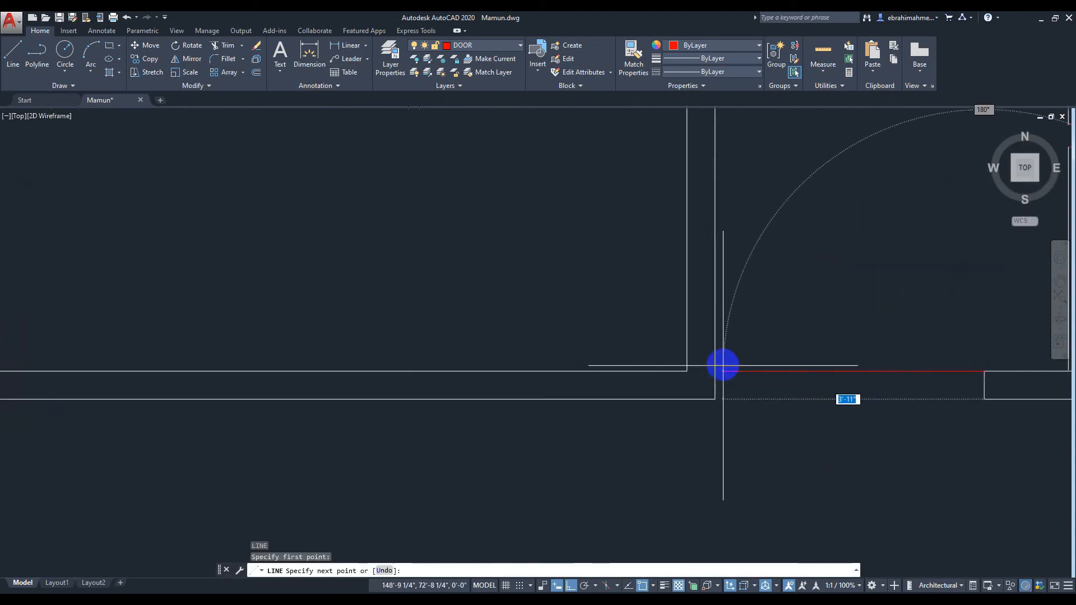
click(687, 371)
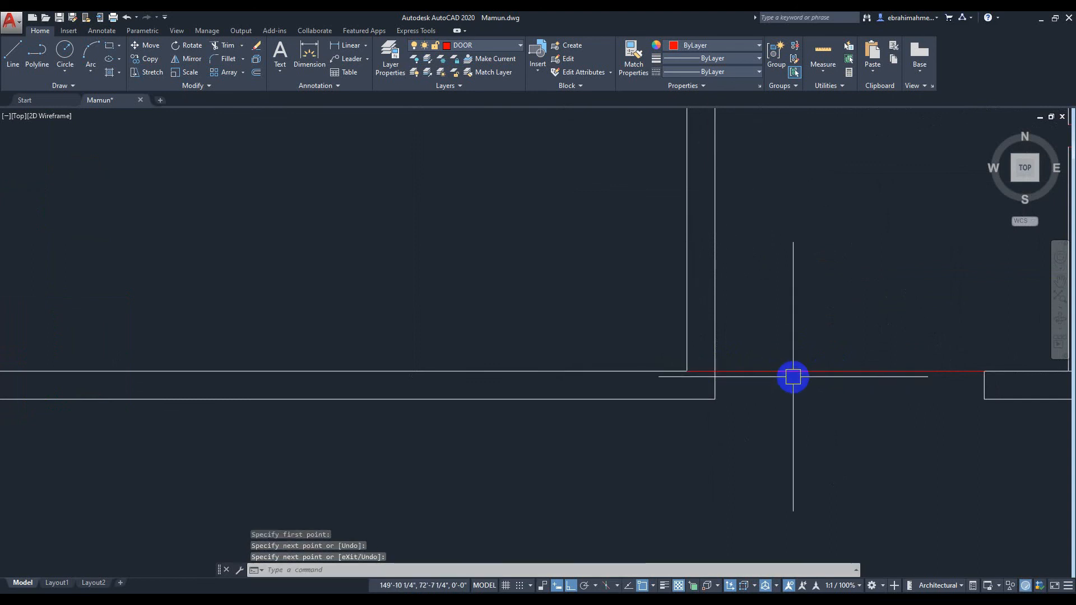
key(Return)
- Draw a second line across the gate opening between the outer corners of the two wall ends
key(Return)
scroll(812, 404, up, 2)
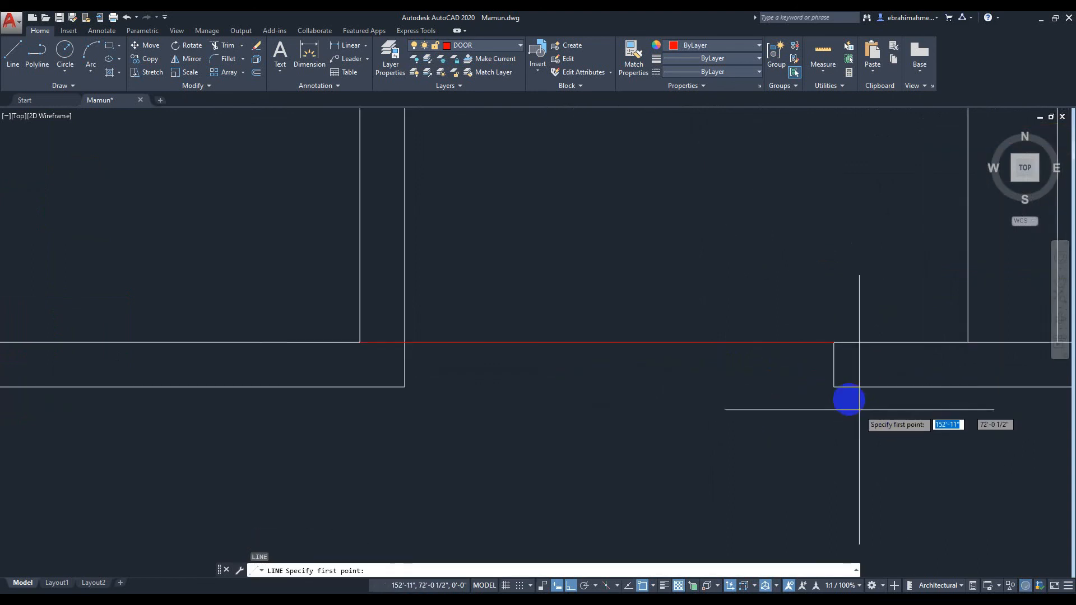
click(834, 387)
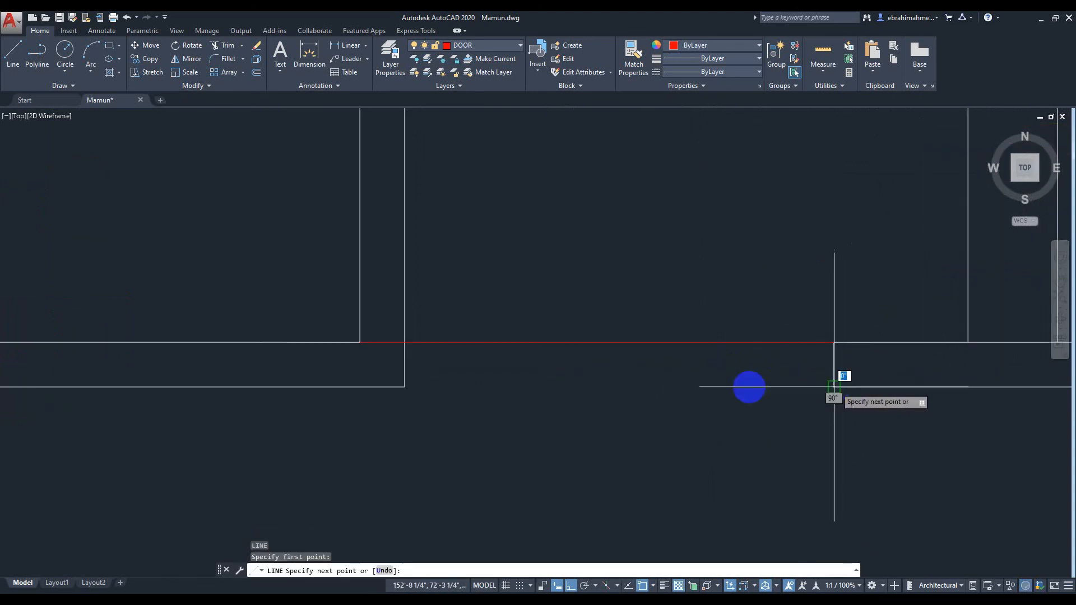
click(404, 386)
key(Return)
- Trim the part of the inner gate line that runs through the thickness of the bedroom wall
scroll(591, 443, down, 6)
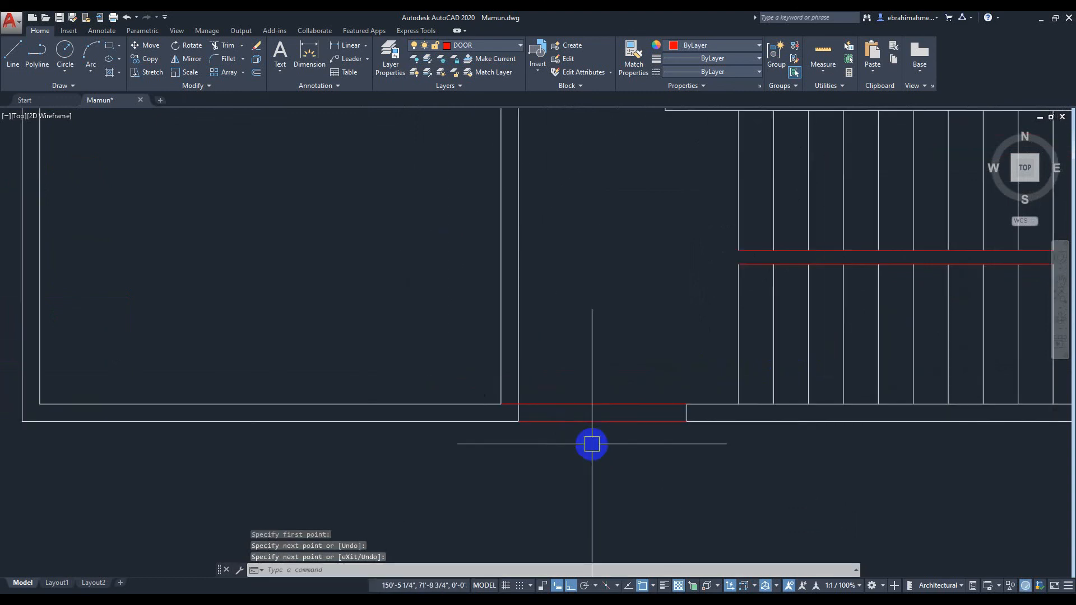
key(Return)
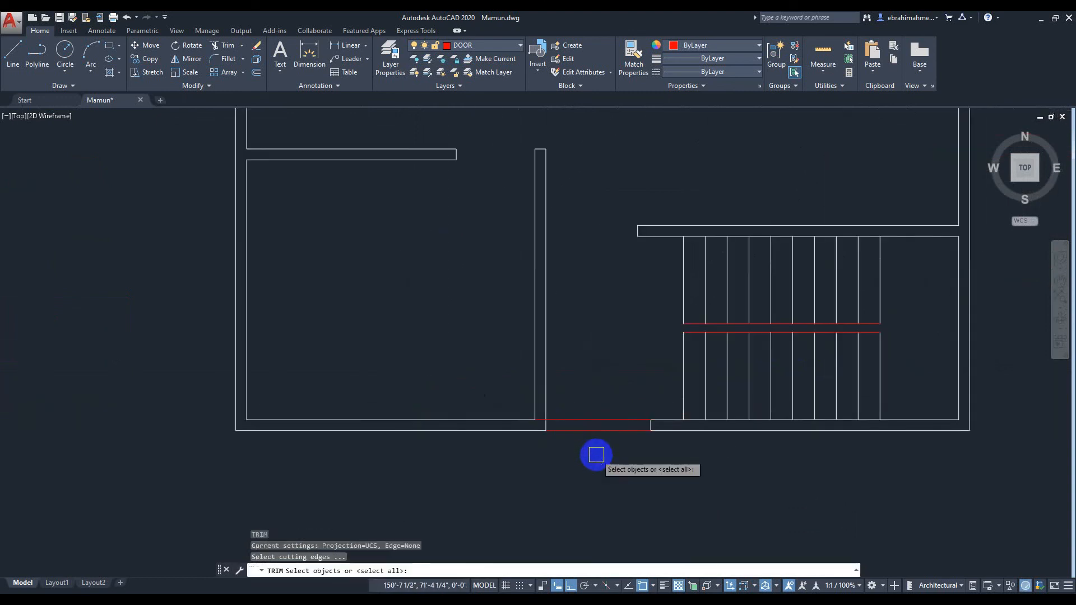
key(Return)
scroll(555, 447, up, 6)
click(429, 249)
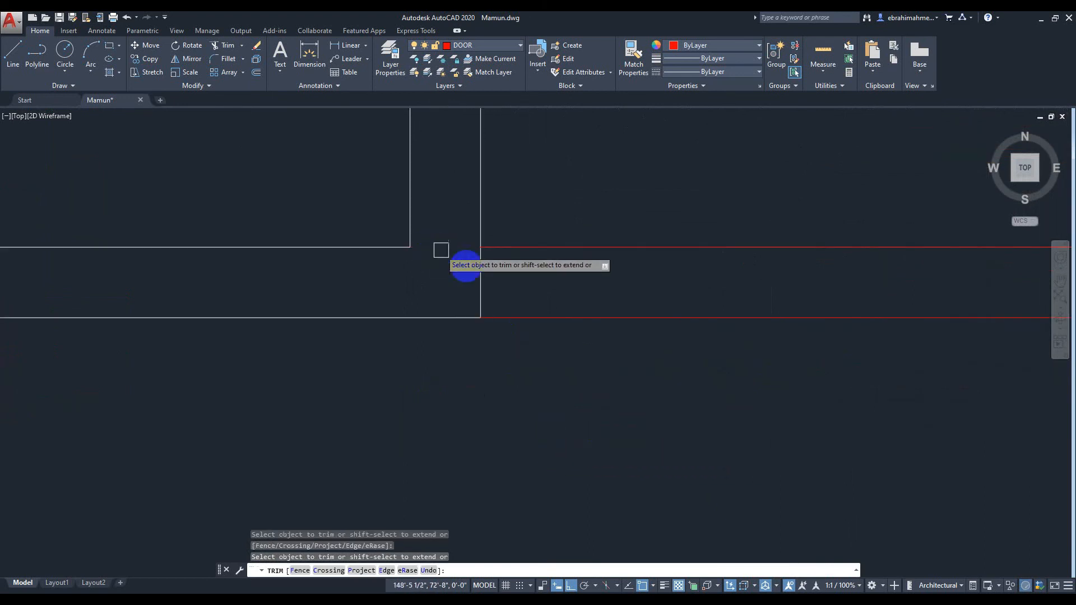
scroll(622, 384, down, 6)
scroll(655, 432, down, 5)
middle_drag(656, 432, 711, 456)
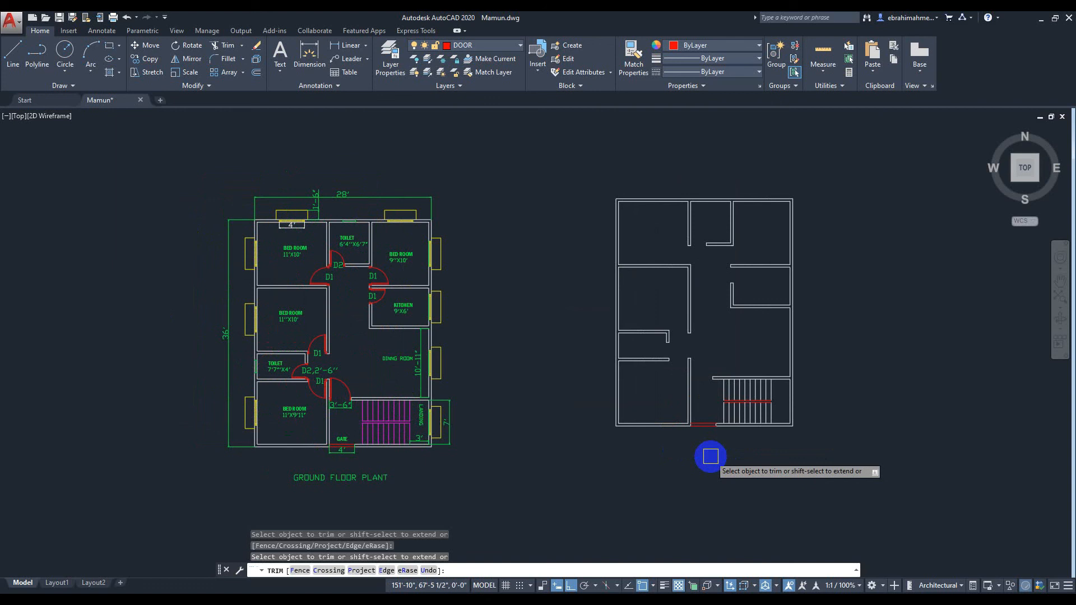
key(Escape)
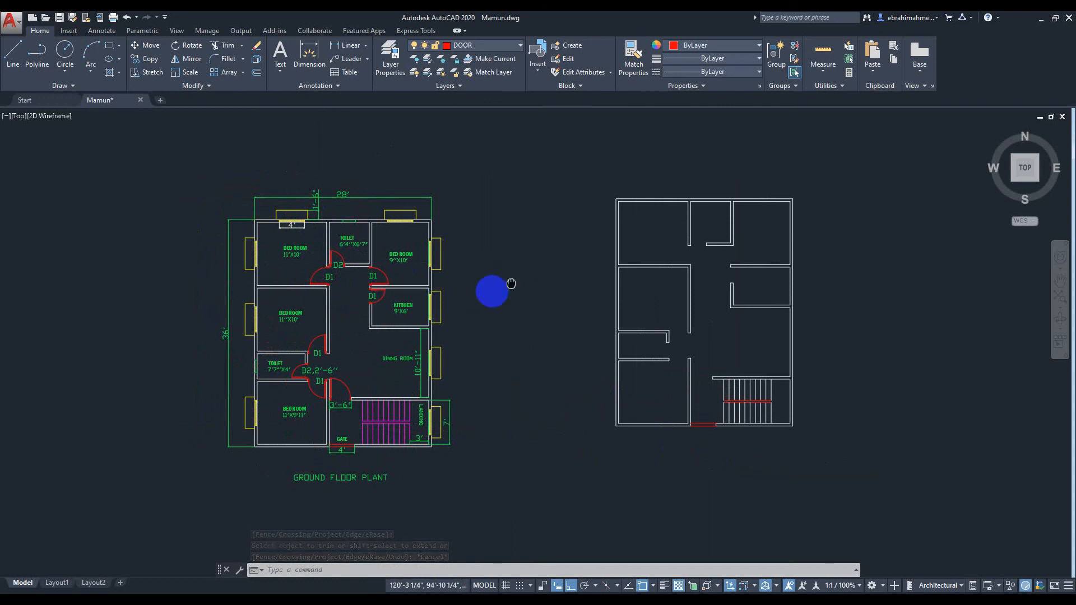
- Examine the top-wall window of the upper bedroom in the reference plan, including its width dimension and frame lines
middle_drag(510, 283, 476, 303)
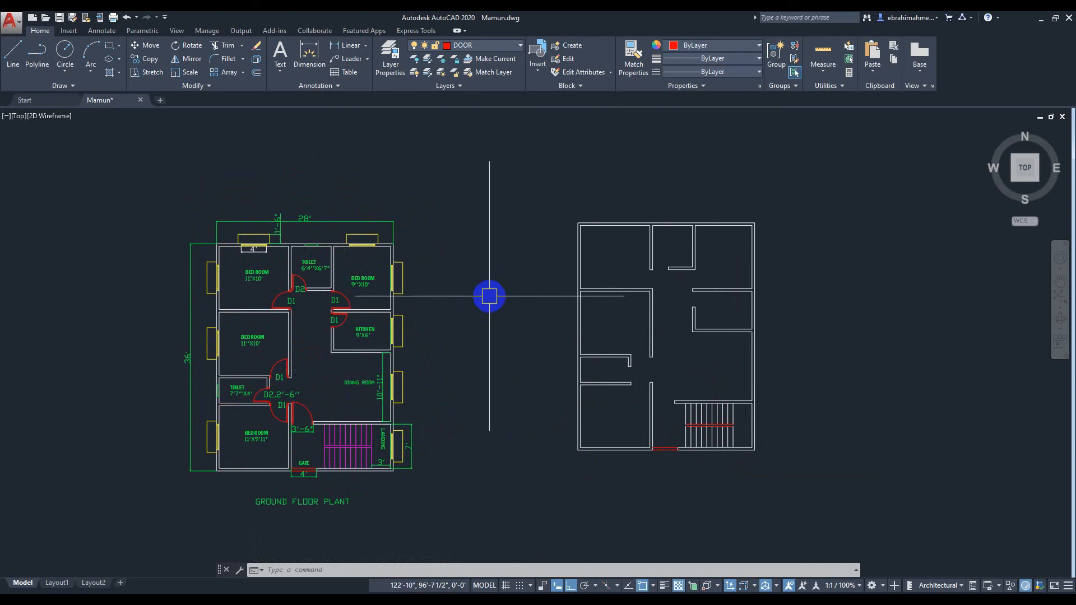
scroll(495, 289, up, 2)
middle_drag(551, 284, 672, 278)
scroll(361, 275, up, 4)
scroll(455, 248, up, 2)
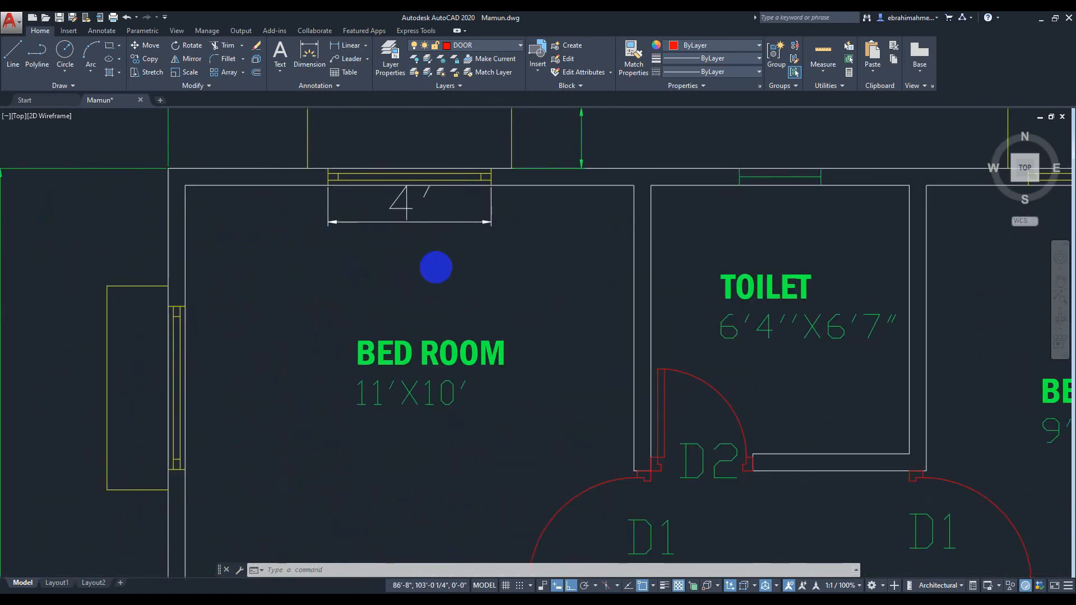
middle_drag(455, 248, 427, 275)
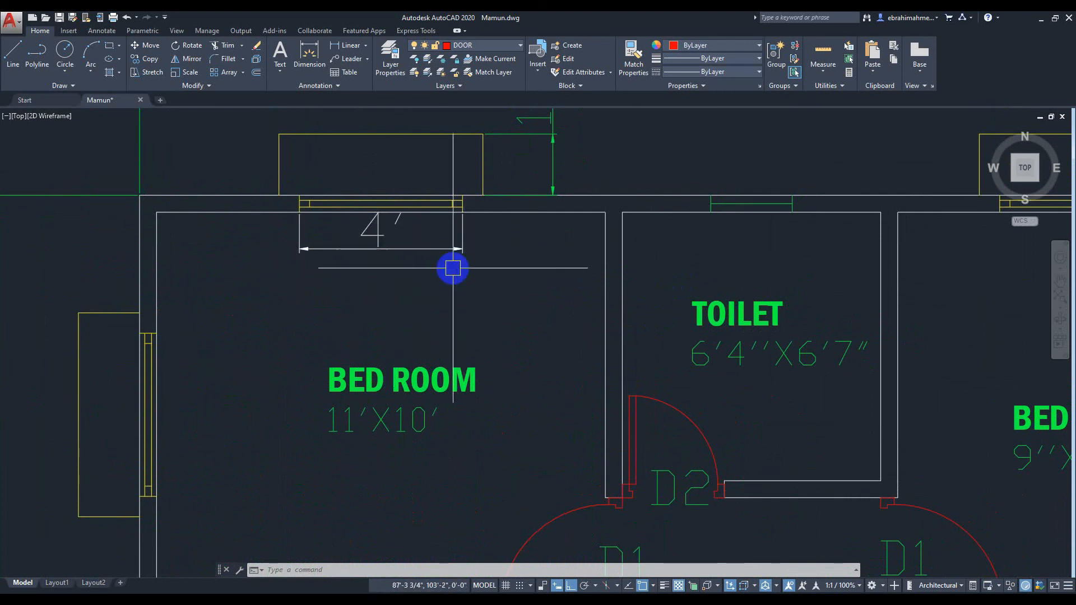
scroll(526, 269, down, 10)
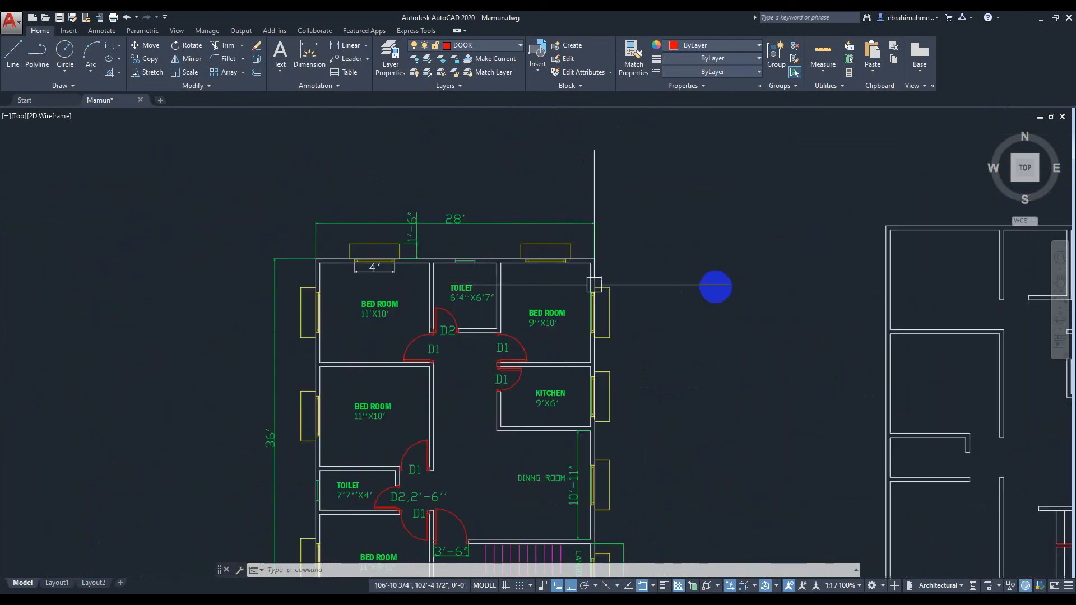
- Draw a 4' by 5" rectangle for the window in the empty area beside the new plan
middle_drag(767, 289, 313, 300)
mouse_move(654, 307)
middle_down()
mouse_move(596, 310)
mouse_move(584, 284)
middle_up()
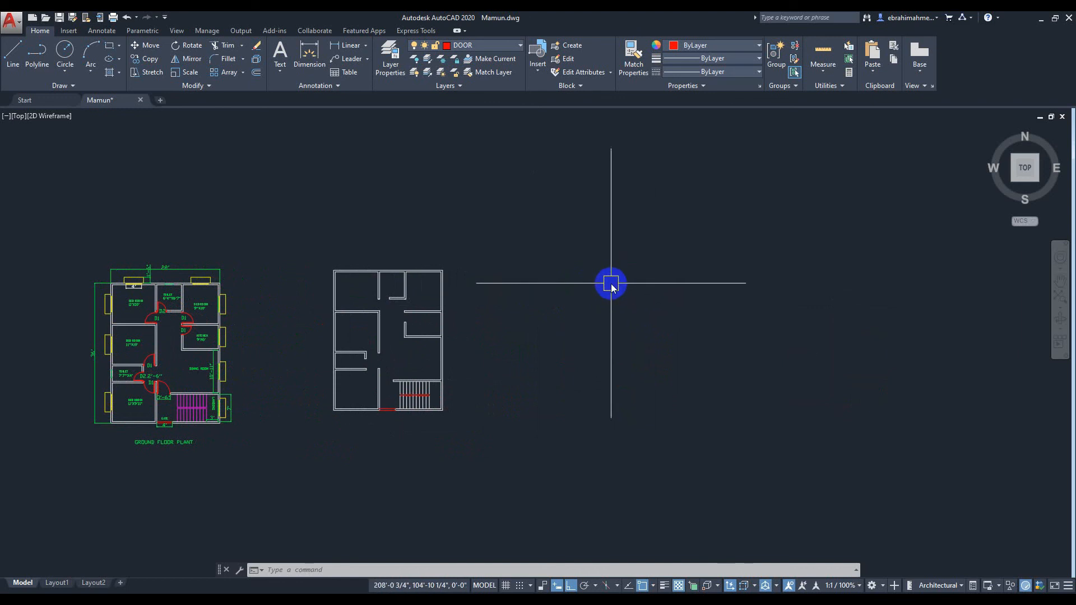
text(c)
key(Return)
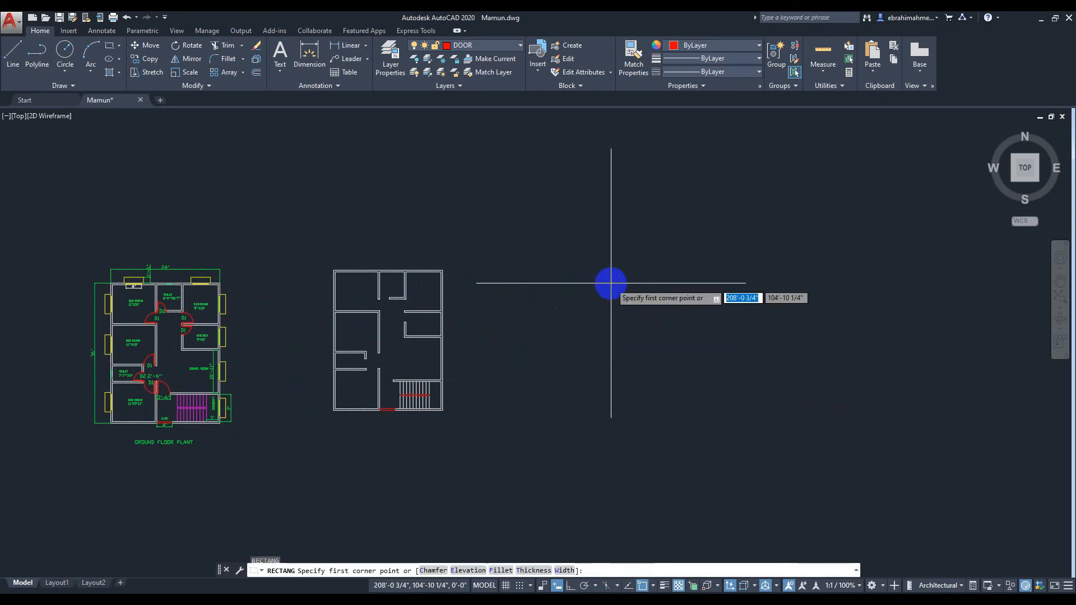
click(597, 269)
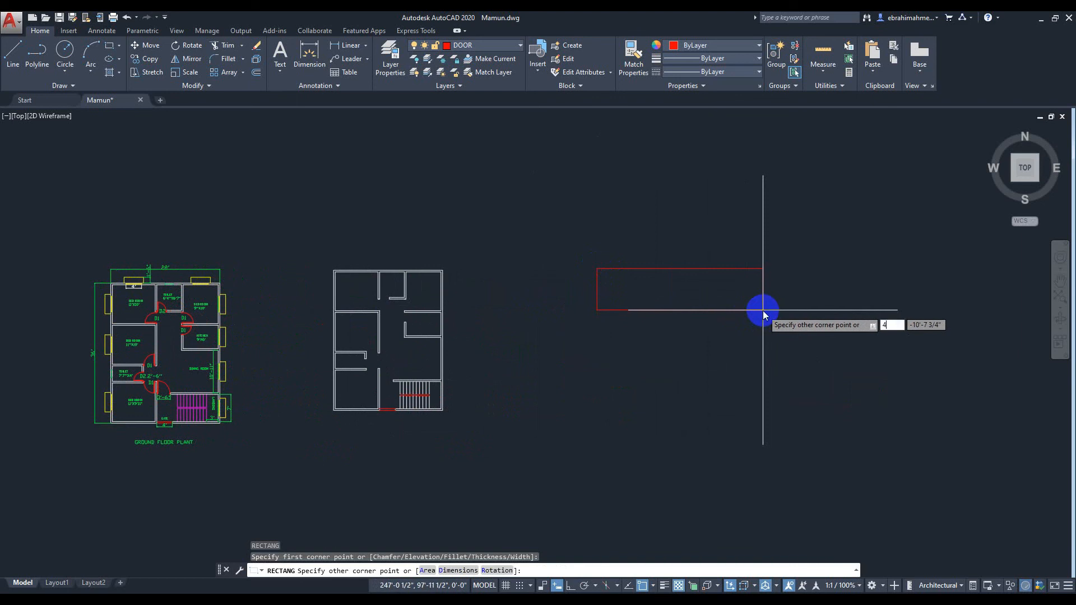
key(Tab)
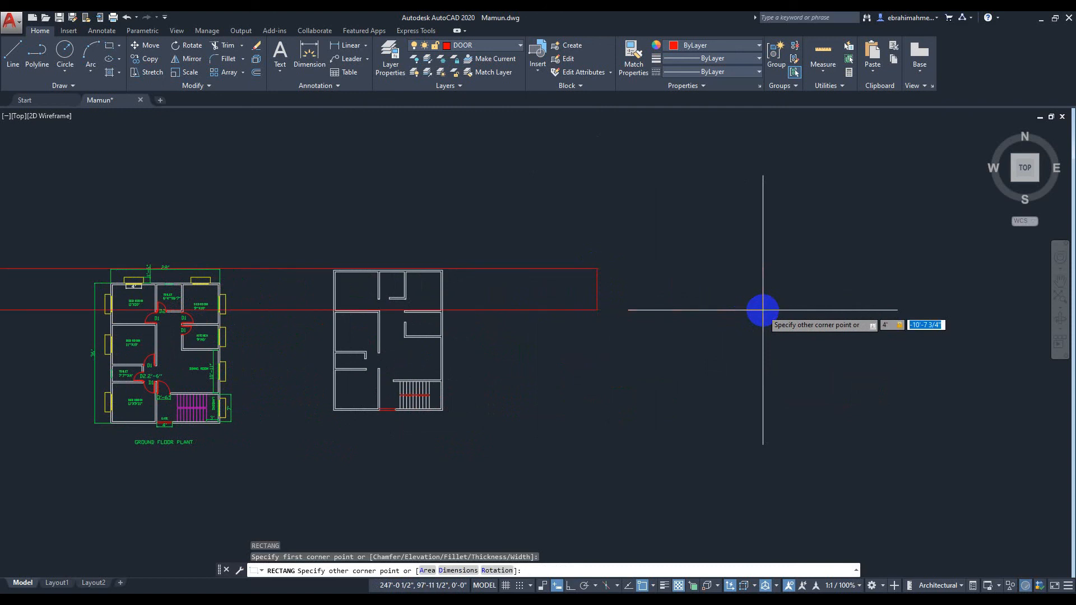
key(Return)
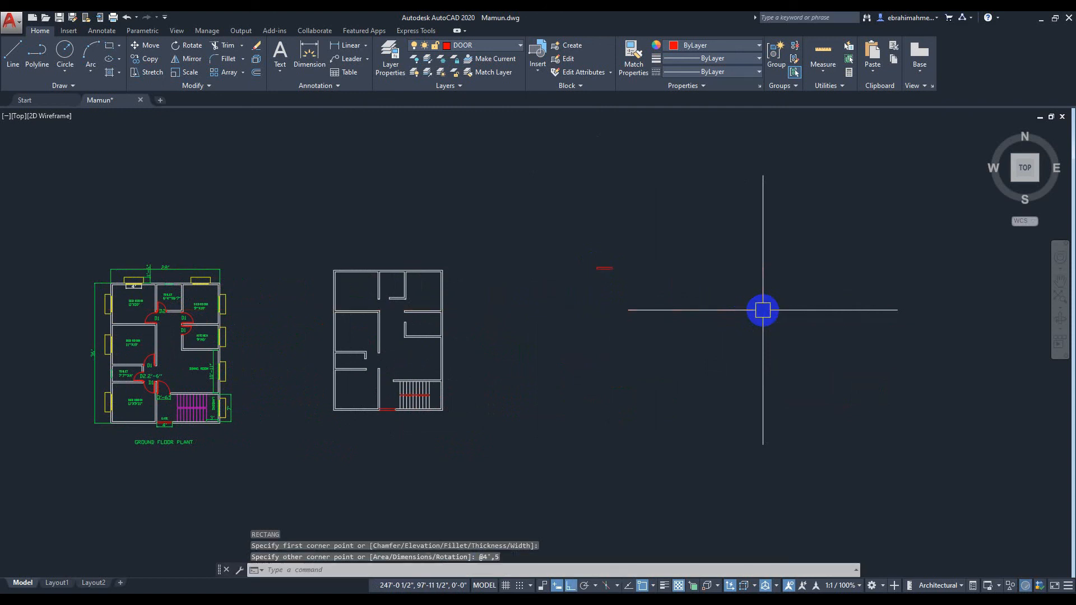
- Explode the window rectangle into separate lines
scroll(617, 266, up, 6)
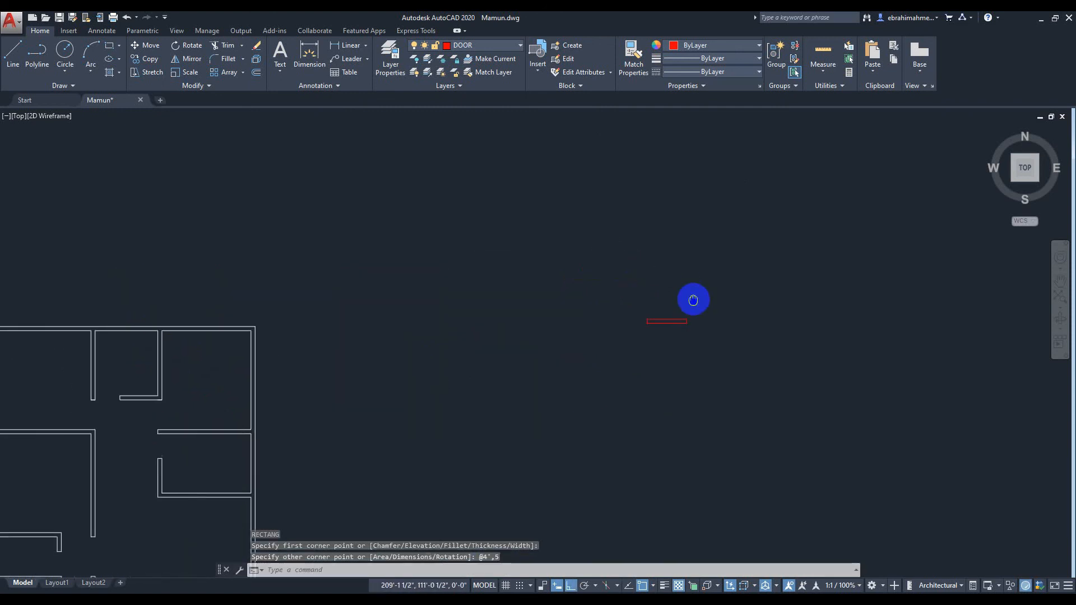
scroll(599, 267, up, 5)
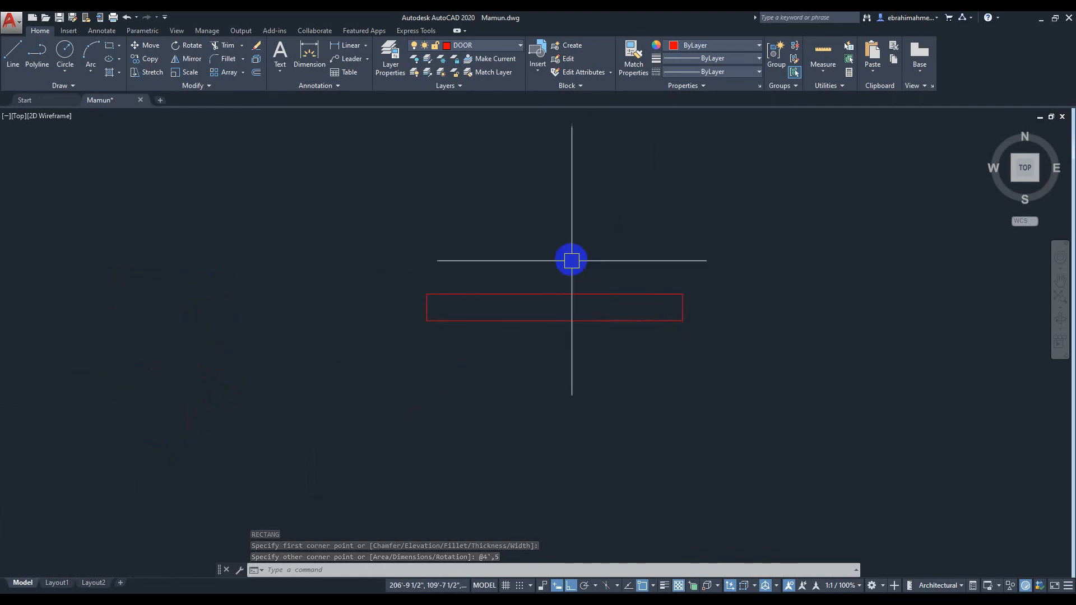
scroll(592, 251, down, 2)
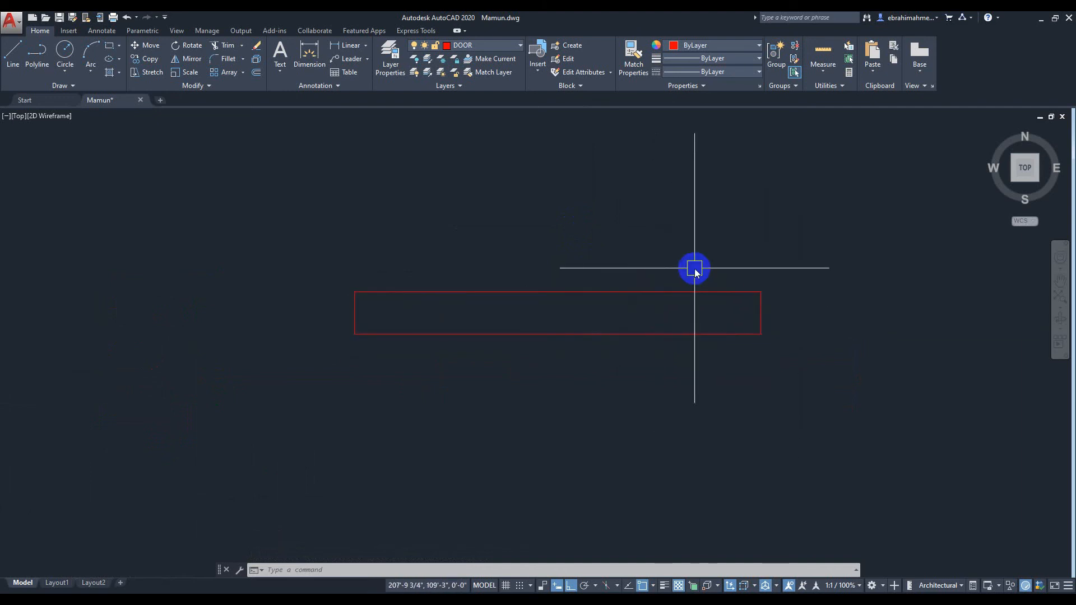
text(x)
key(Return)
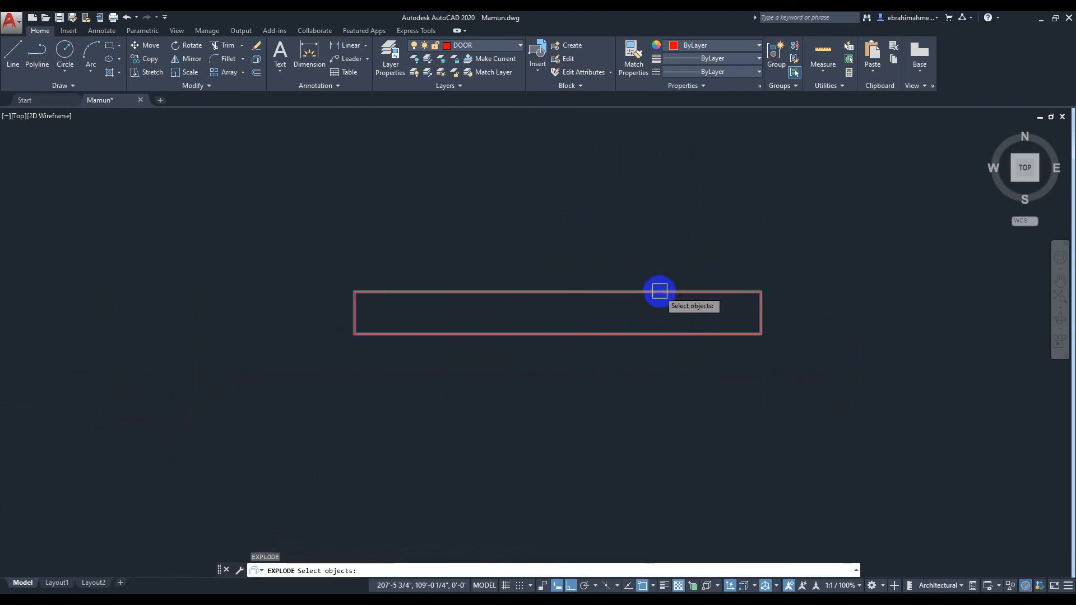
click(660, 291)
key(Return)
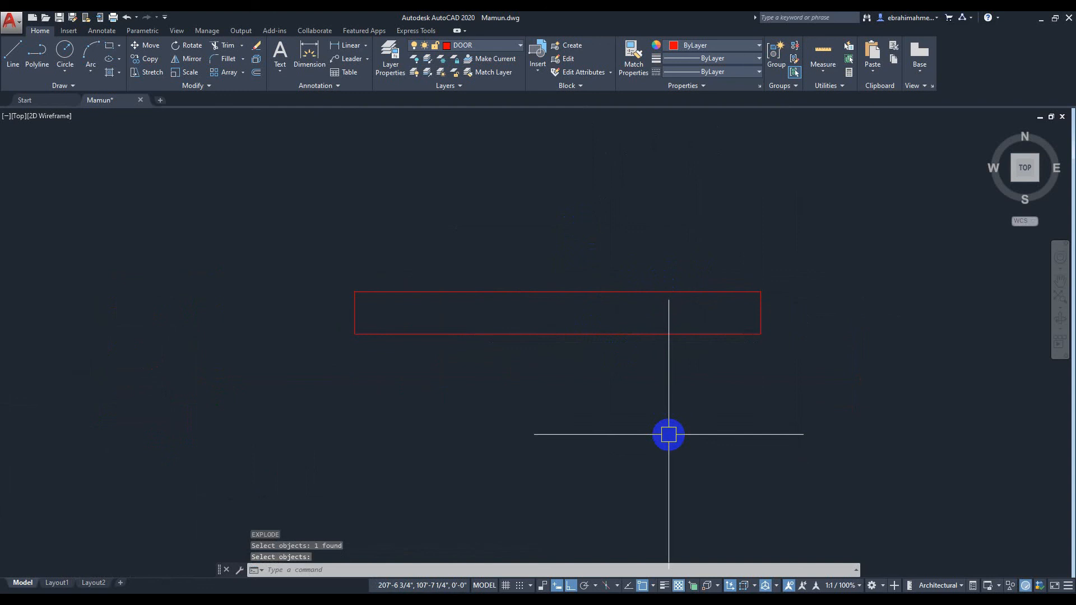
- Draw a horizontal centre line through the window rectangle between the midpoints of its short sides
text(l)
key(Return)
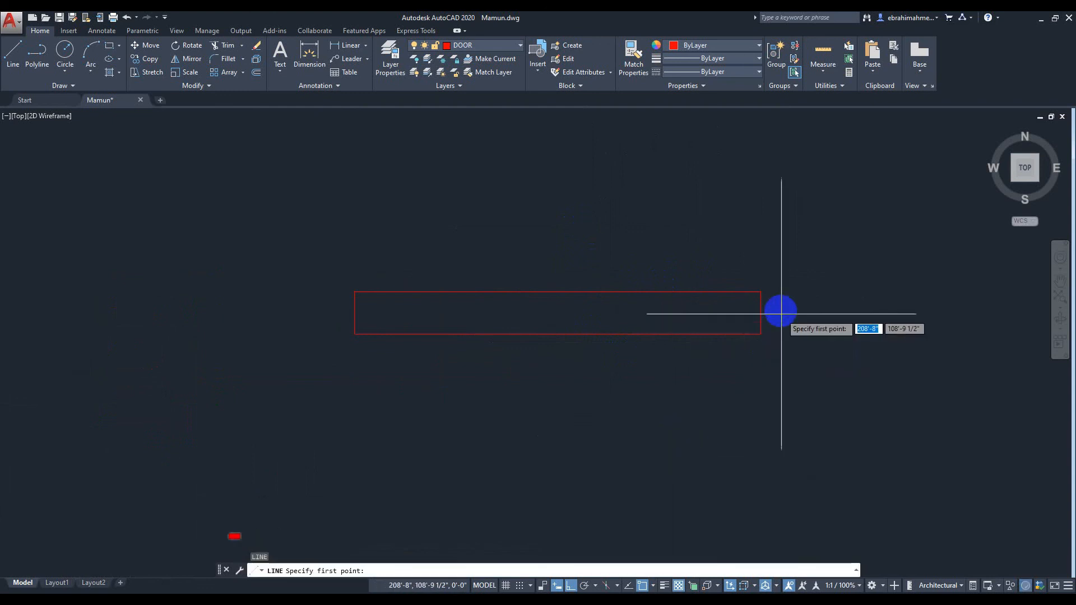
click(760, 313)
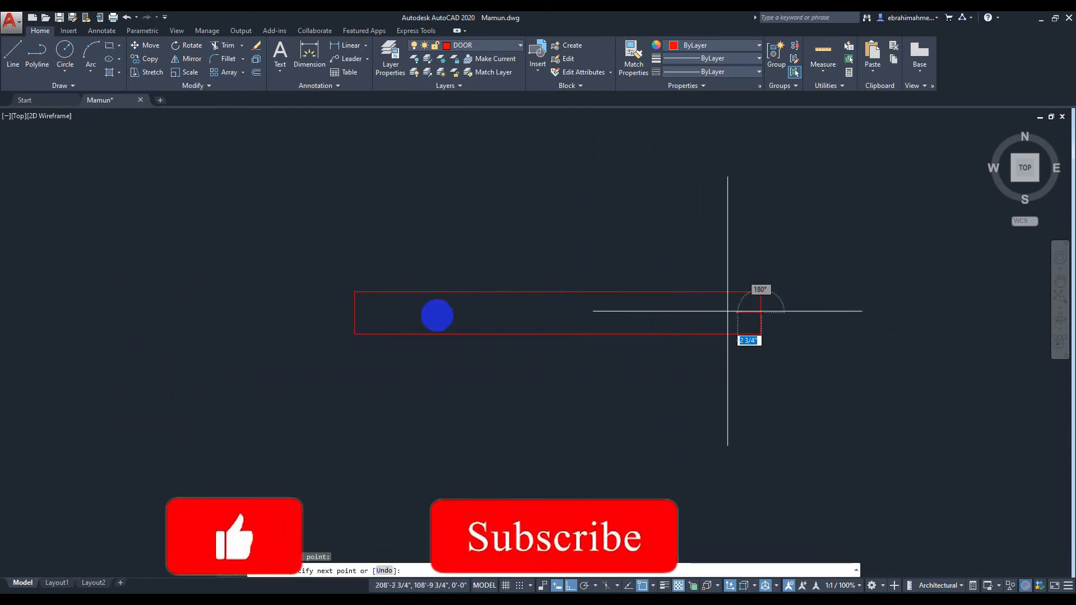
click(353, 312)
key(Return)
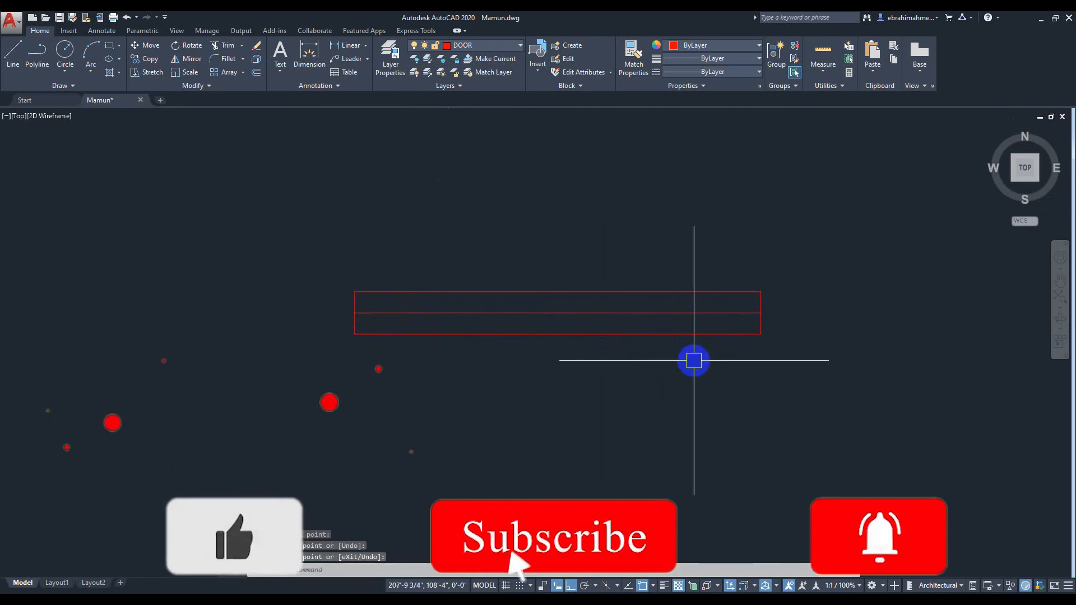
- Offset the window rectangle's two long edges 2" inward, towards the centre line
text(o)
key(Return)
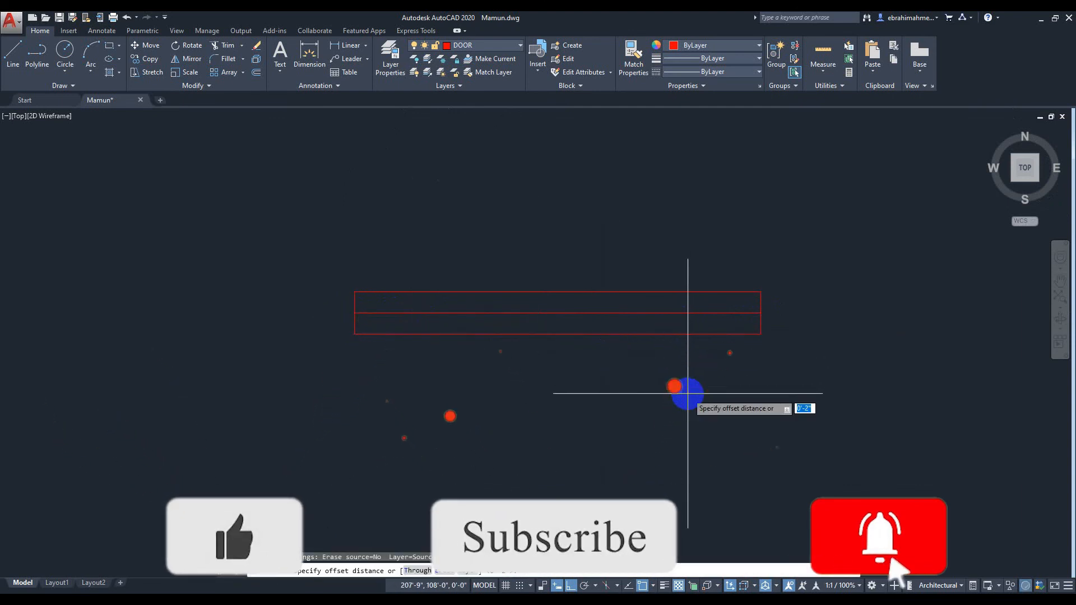
text(2)
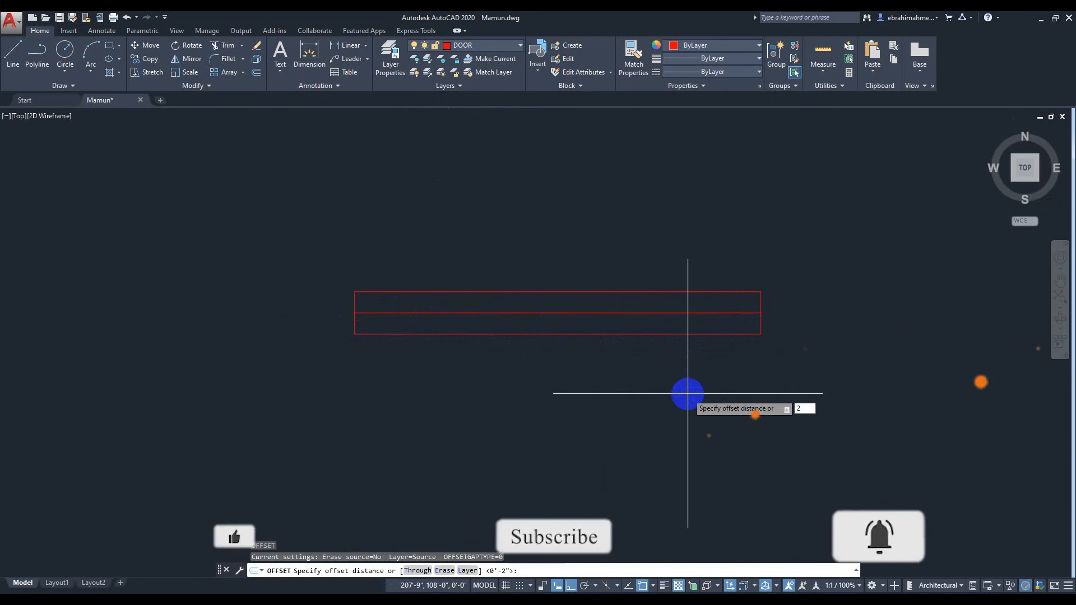
key(Return)
scroll(664, 335, up, 2)
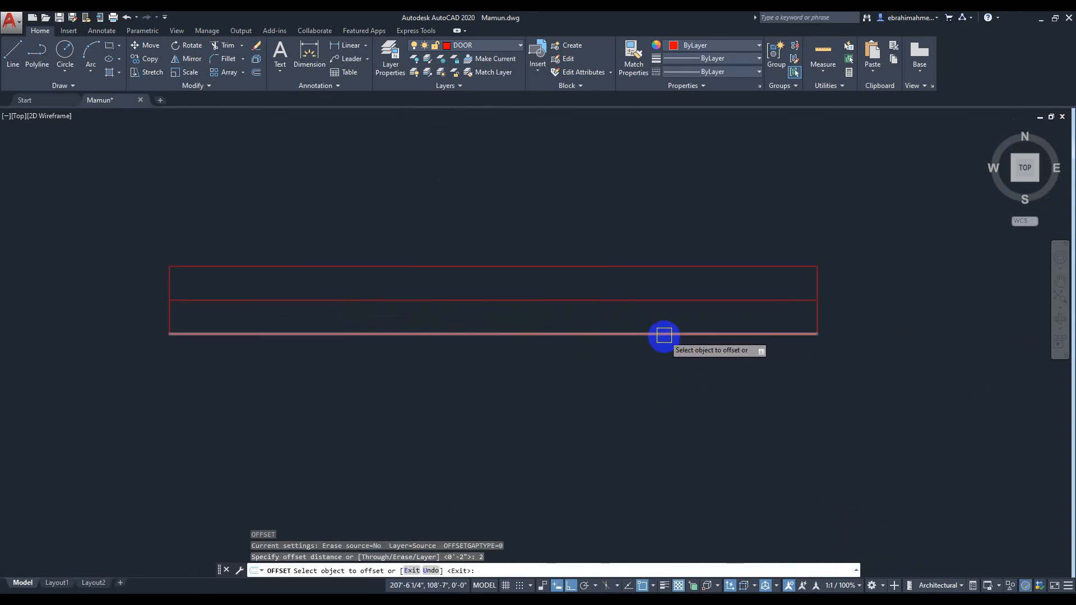
click(663, 334)
click(661, 319)
scroll(680, 270, up, 2)
click(670, 264)
click(707, 298)
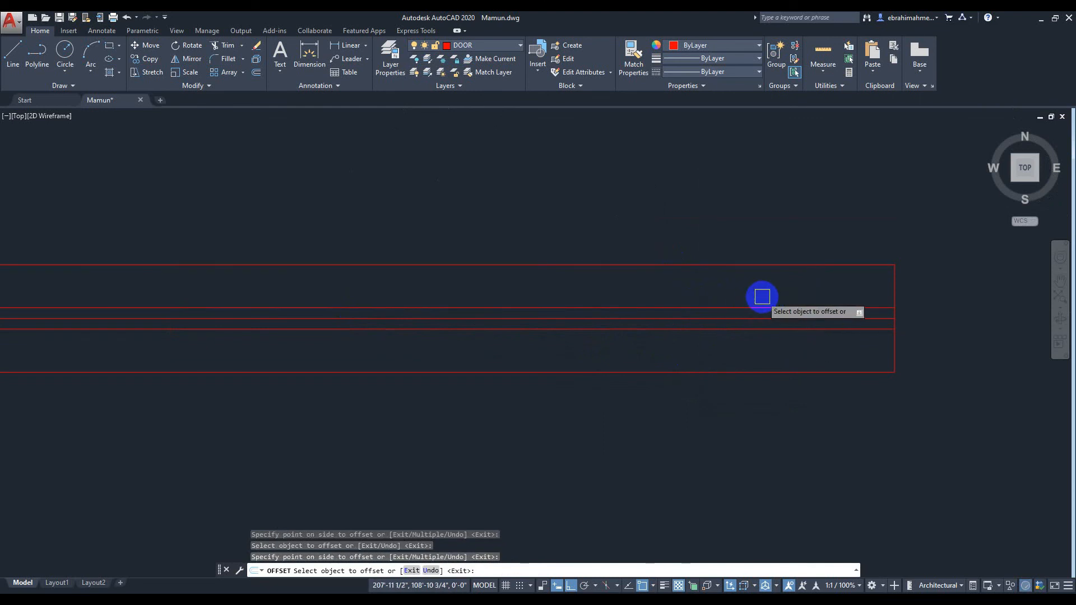
scroll(764, 290, down, 2)
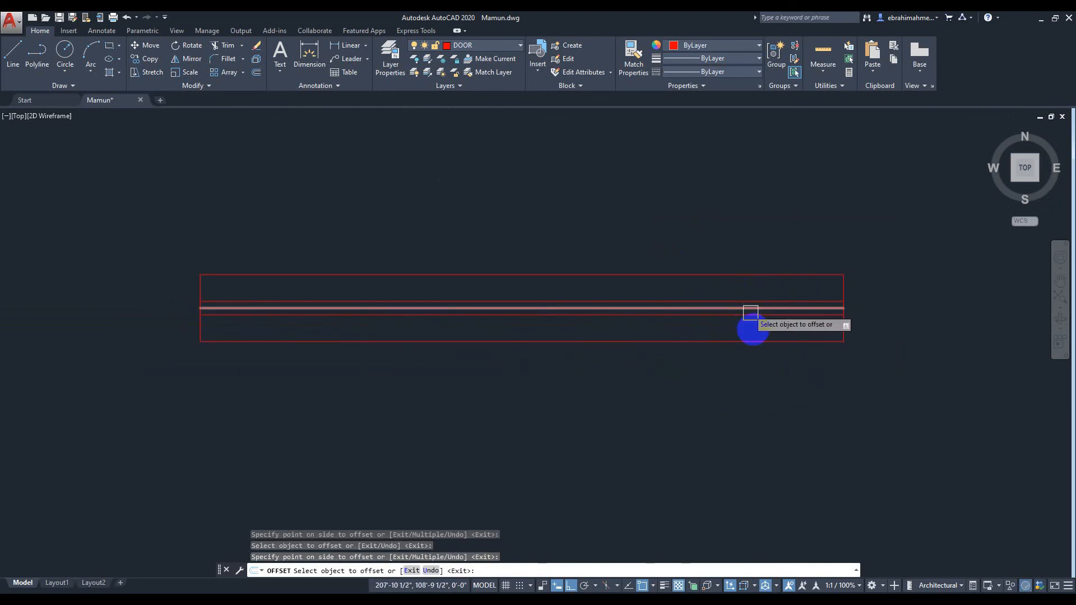
key(Escape)
- Delete the horizontal centre line between the two offset lines of the window
scroll(772, 328, up, 2)
click(703, 295)
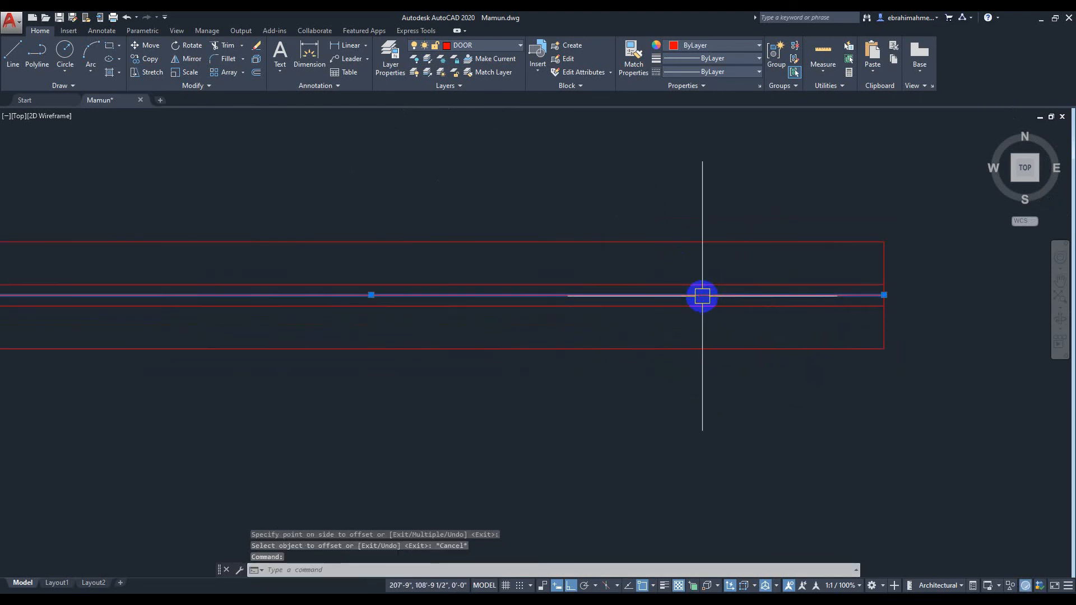
key(Delete)
scroll(772, 303, down, 2)
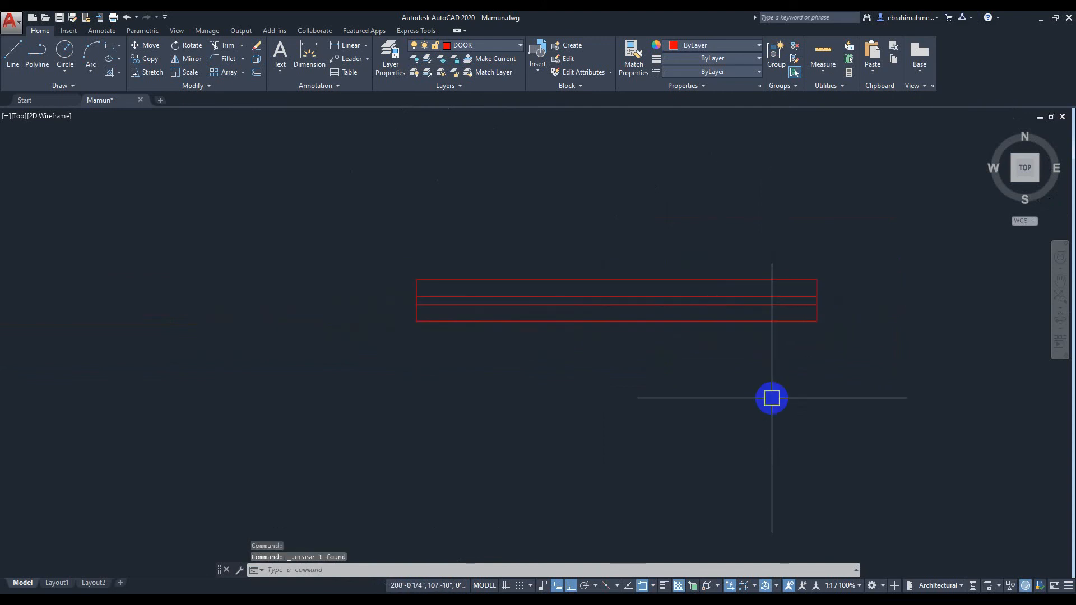
- Offset both short sides of the window rectangle 2" inward
text(2)
key(Return)
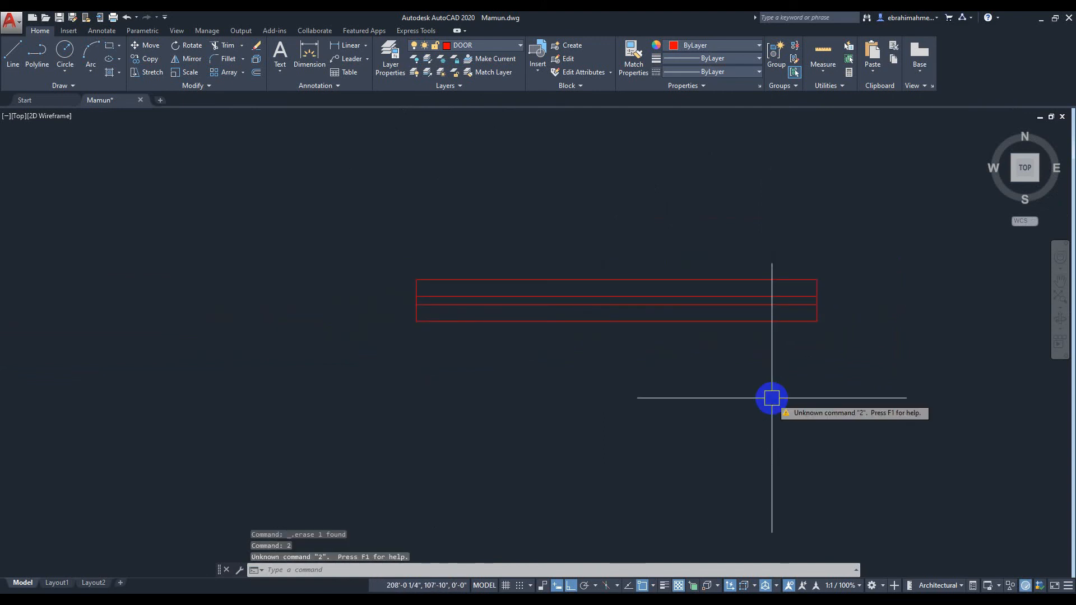
key(Escape)
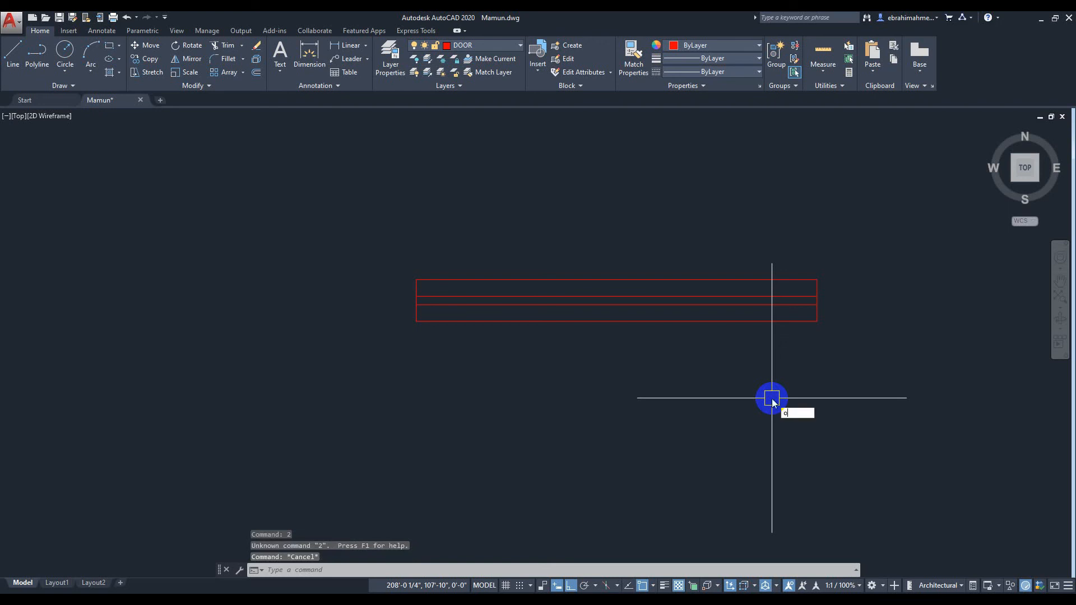
key(Return)
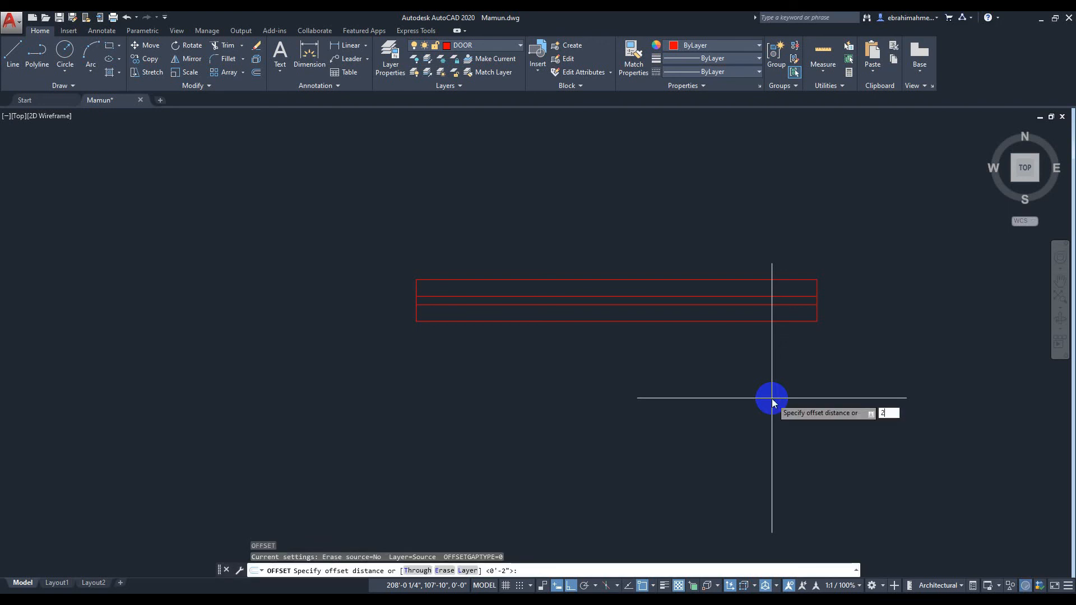
key(Return)
scroll(829, 329, up, 6)
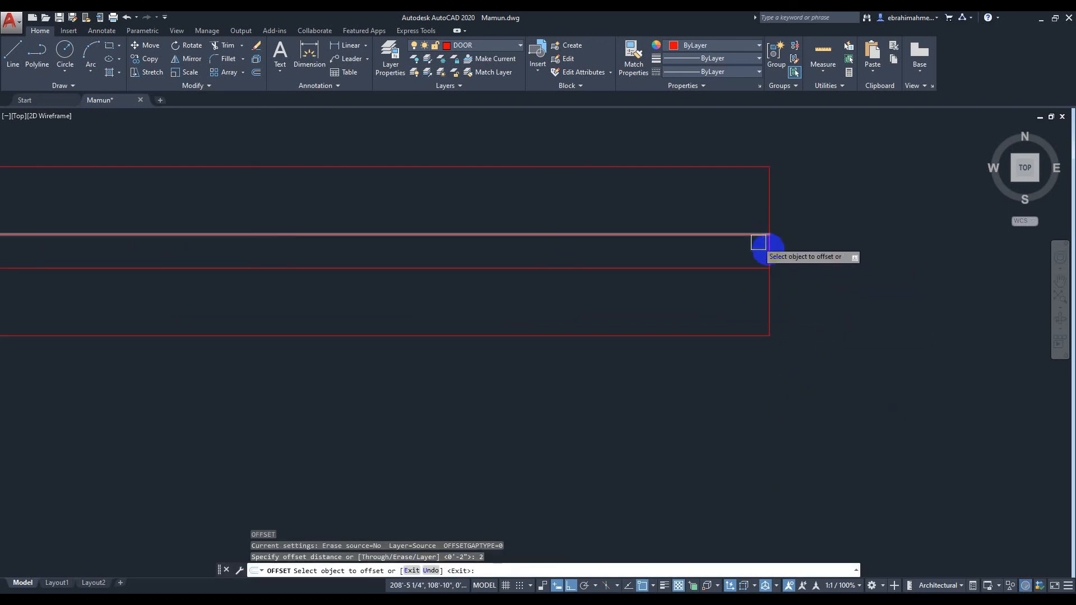
click(758, 242)
click(701, 276)
scroll(557, 283, down, 5)
middle_drag(553, 279, 863, 293)
scroll(709, 281, up, 4)
click(389, 272)
click(583, 286)
scroll(598, 279, down, 4)
key(Escape)
- Trim the two offset short lines so they remain only between the window's inner horizontal lines
scroll(624, 369, up, 2)
text(tr)
key(Return)
key(Return)
scroll(598, 349, up, 4)
scroll(509, 261, down, 4)
middle_drag(508, 262, 392, 390)
scroll(404, 353, up, 4)
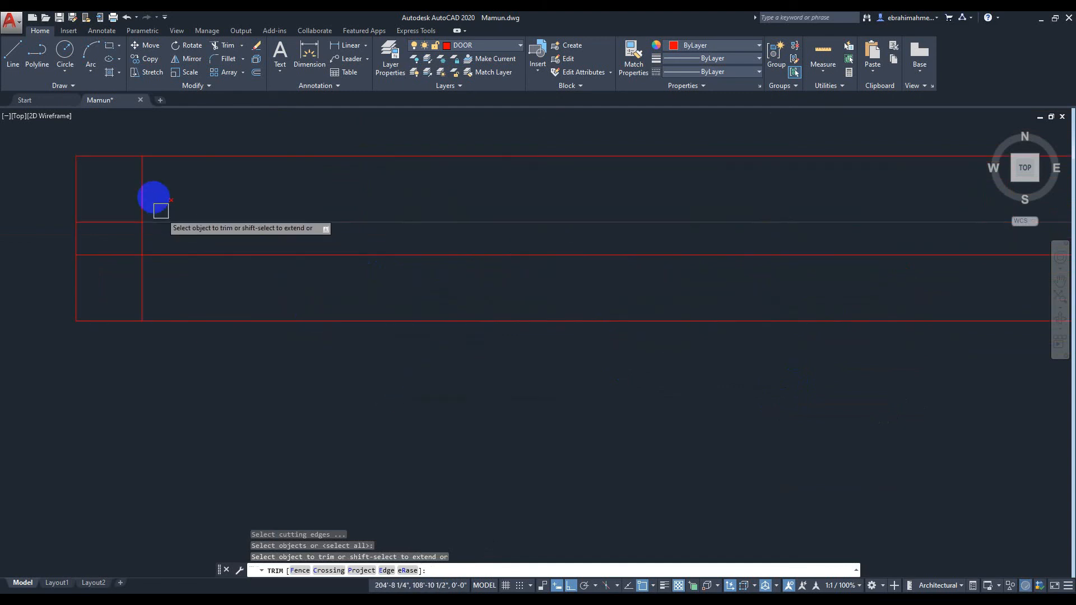
click(145, 196)
click(142, 290)
scroll(434, 278, down, 3)
middle_drag(661, 248, 572, 291)
scroll(651, 290, up, 2)
click(706, 291)
scroll(711, 361, down, 4)
scroll(224, 305, down, 3)
middle_drag(137, 299, 454, 298)
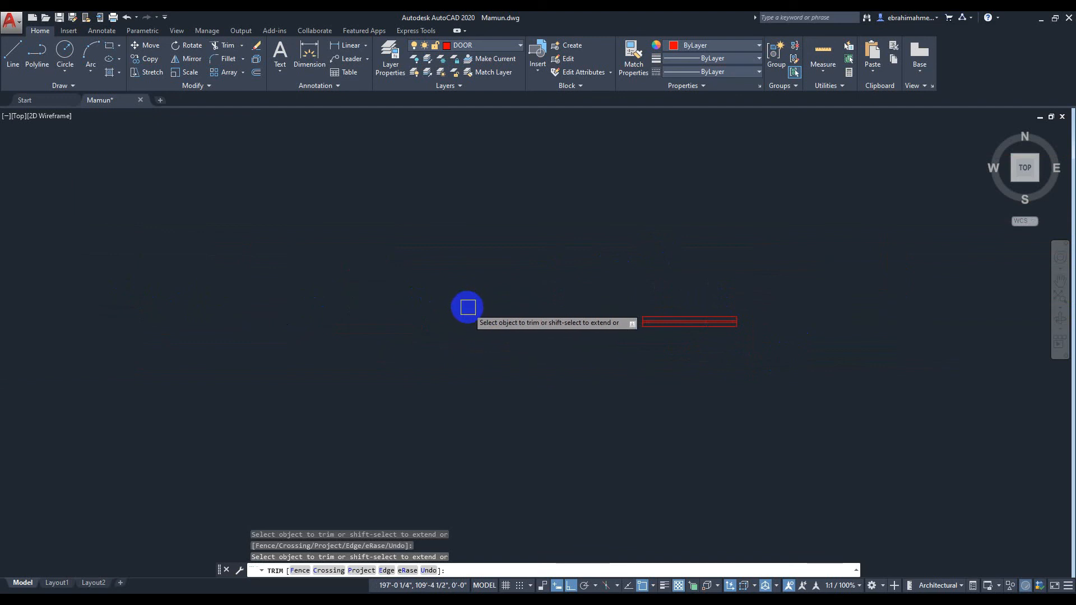
key(Escape)
scroll(467, 307, down, 3)
middle_drag(426, 298, 577, 257)
scroll(644, 253, up, 2)
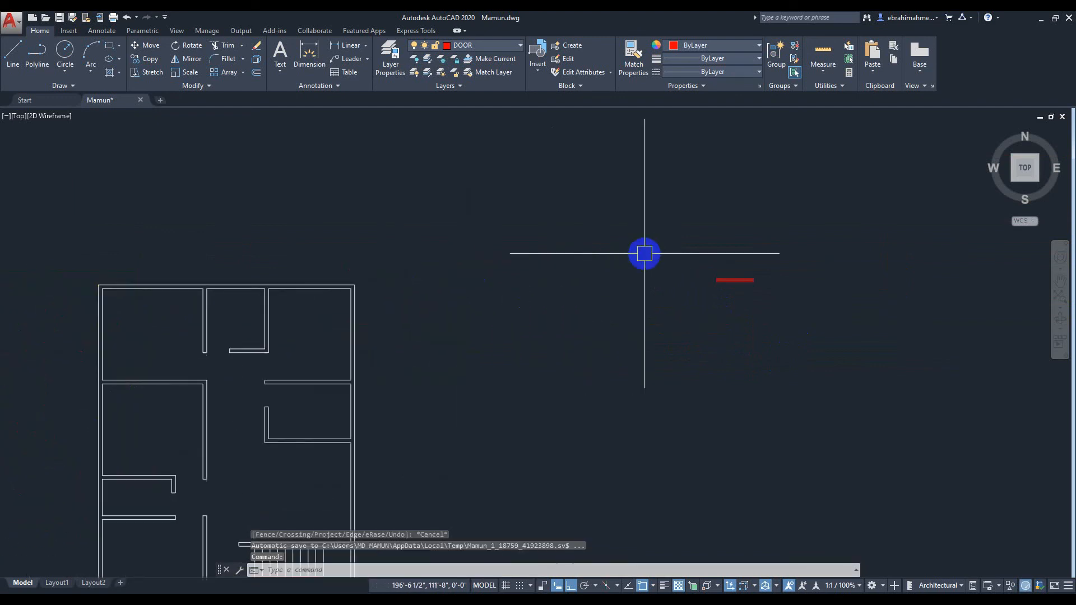
mouse_move(651, 220)
mouse_down()
mouse_move(809, 355)
mouse_move(869, 344)
mouse_up()
key(Escape)
click(793, 231)
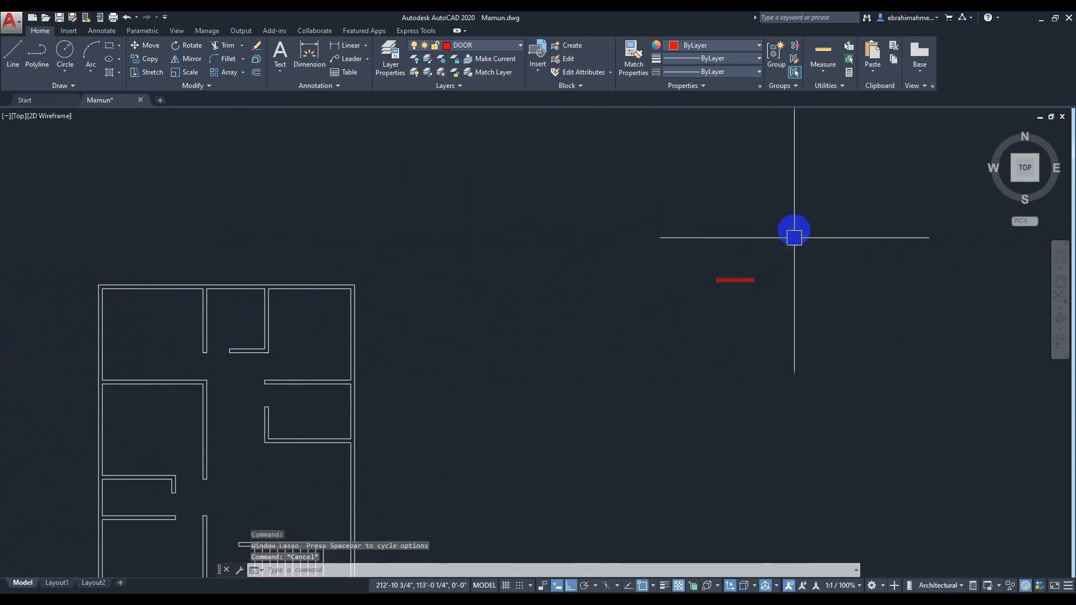
click(631, 321)
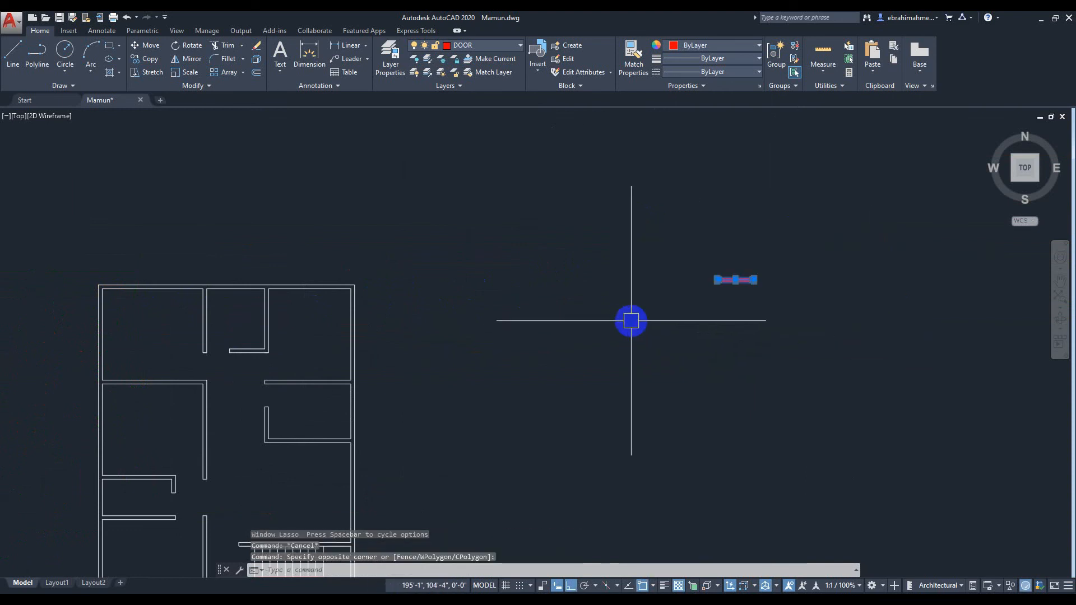
key(Return)
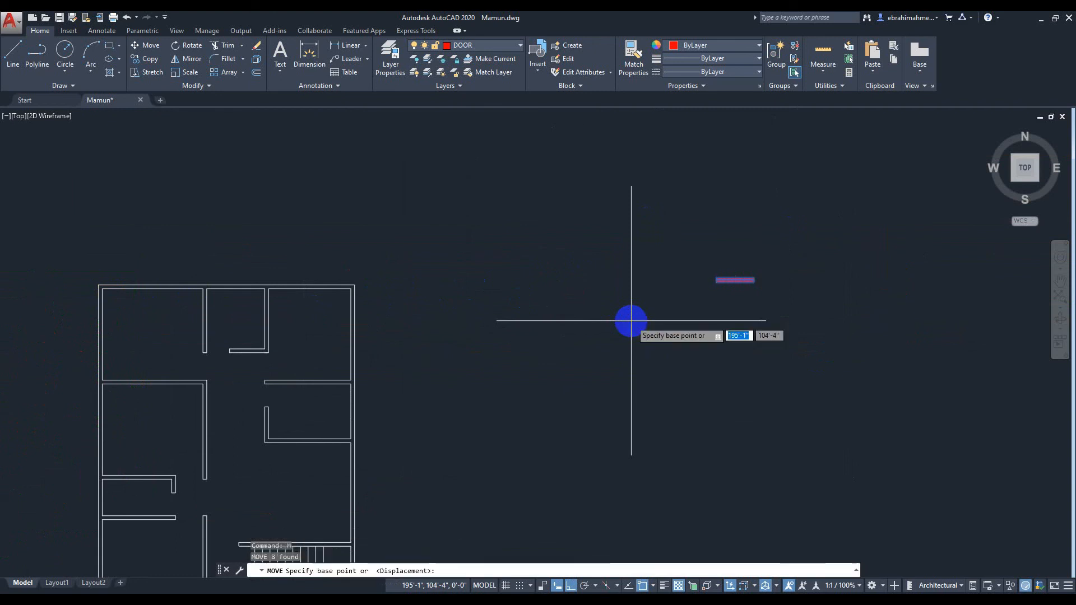
scroll(728, 313, up, 3)
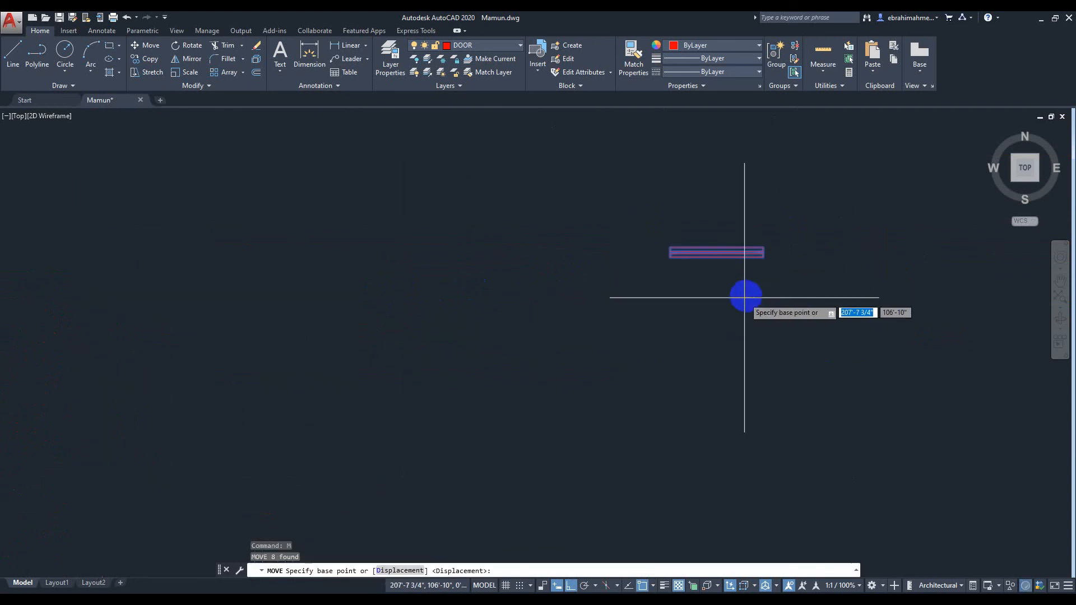
click(717, 252)
scroll(363, 360, down, 2)
middle_drag(330, 384, 703, 314)
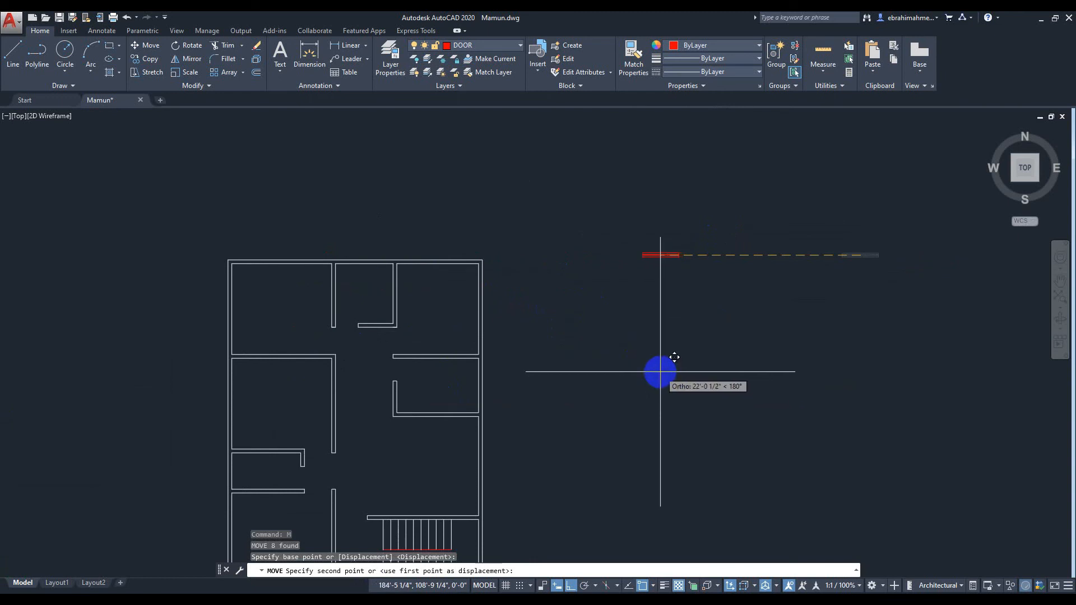
key(F8)
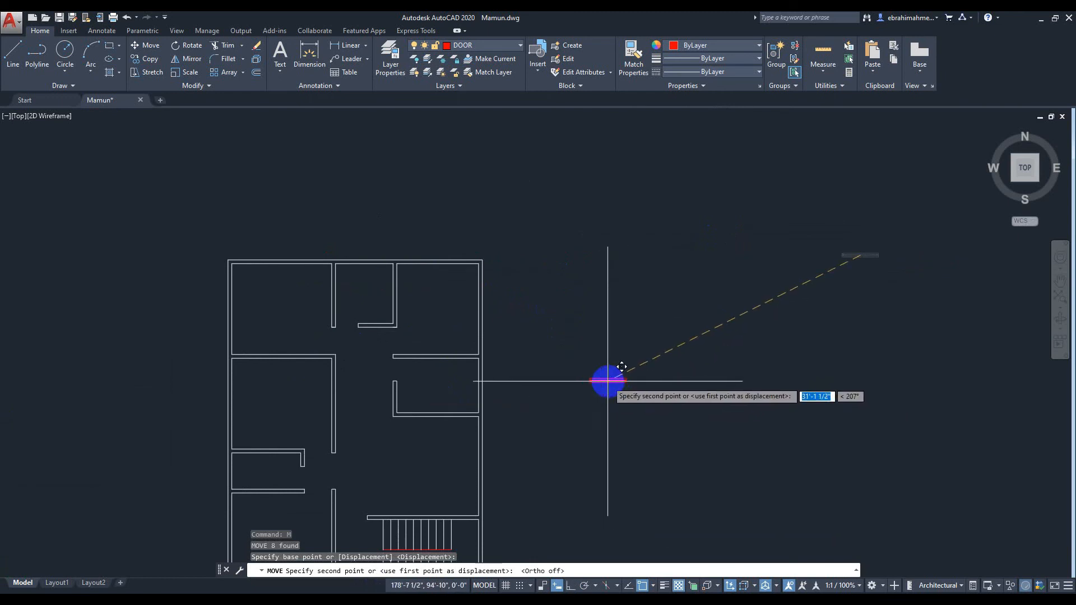
middle_drag(614, 379, 595, 282)
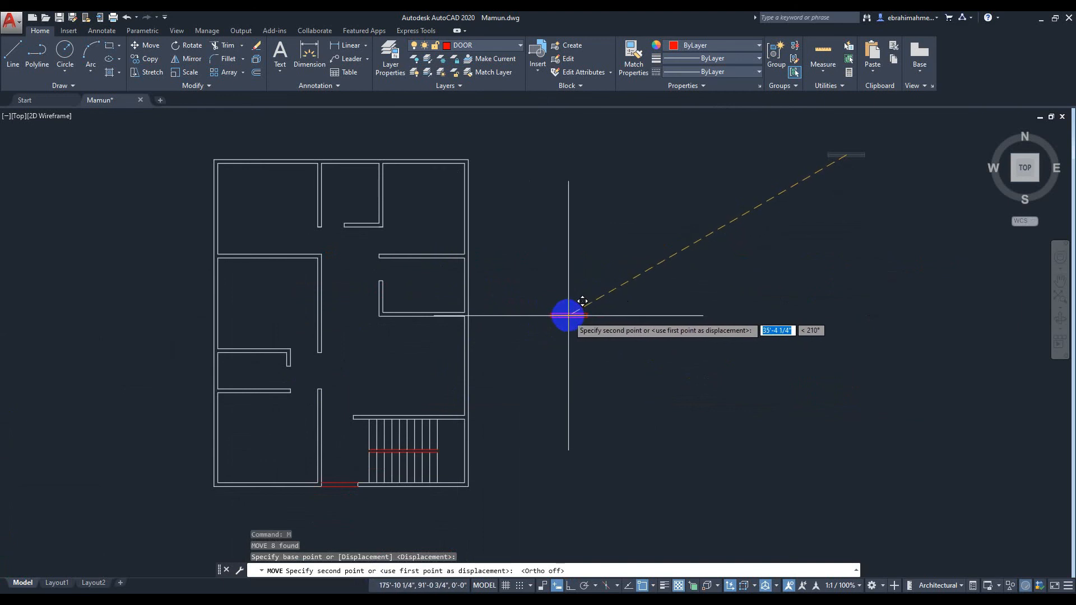
key(Escape)
- Examine the sunshade above the upper bedroom window in the reference plan, including its depth dimension
middle_drag(588, 294, 648, 252)
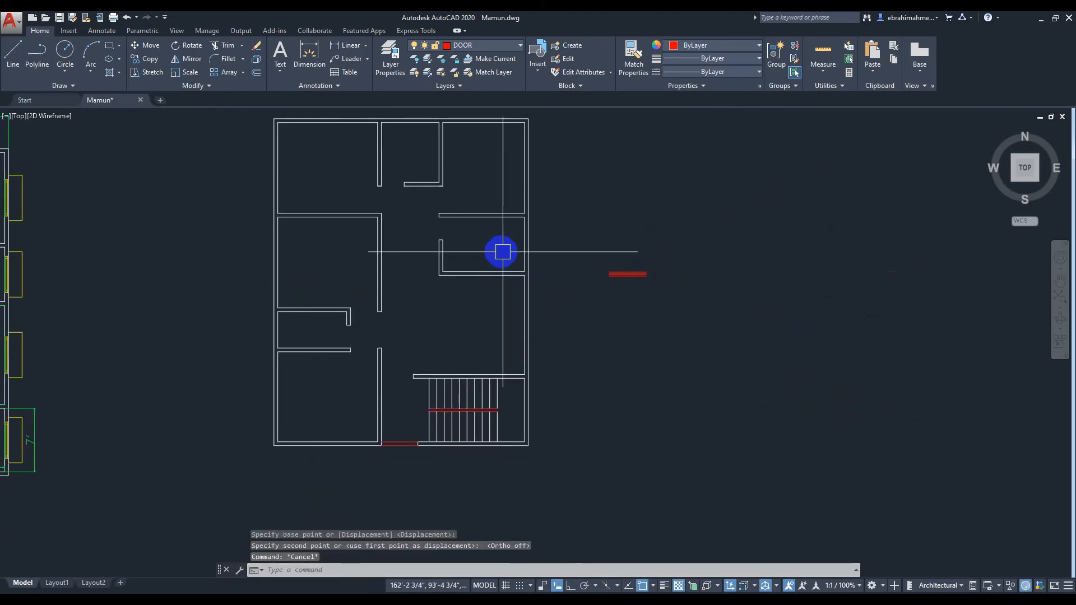
middle_drag(503, 252, 815, 321)
scroll(182, 229, up, 2)
middle_drag(181, 230, 361, 240)
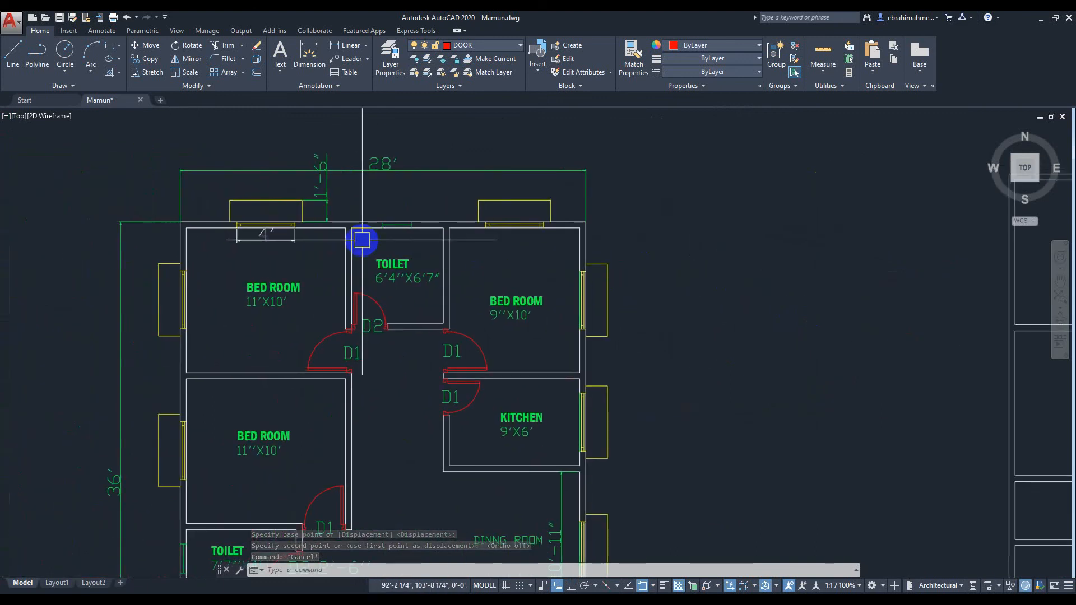
scroll(314, 233, up, 4)
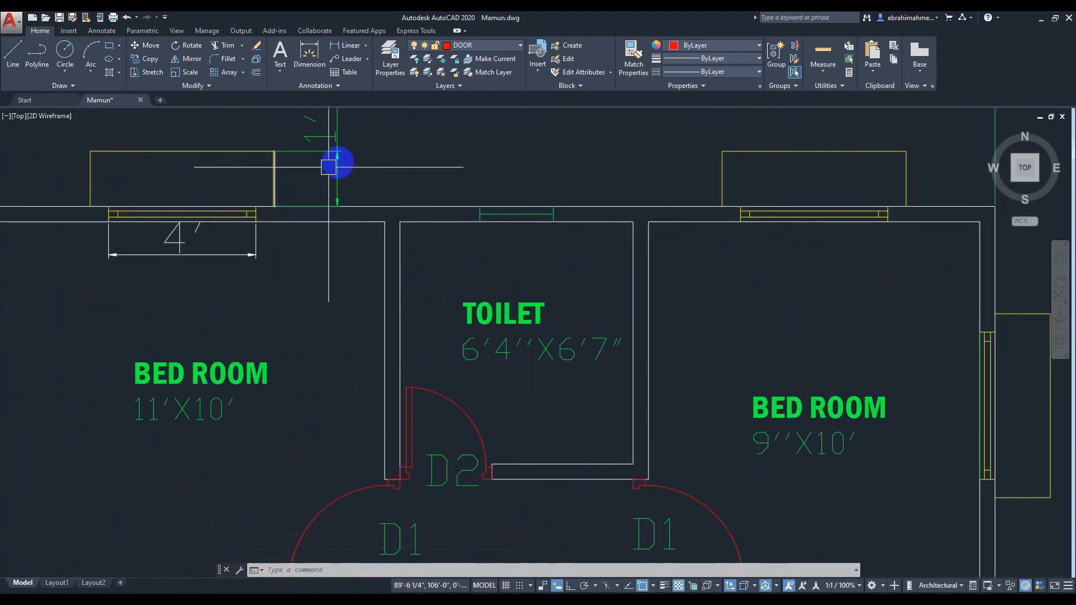
scroll(318, 174, down, 2)
middle_drag(353, 178, 355, 215)
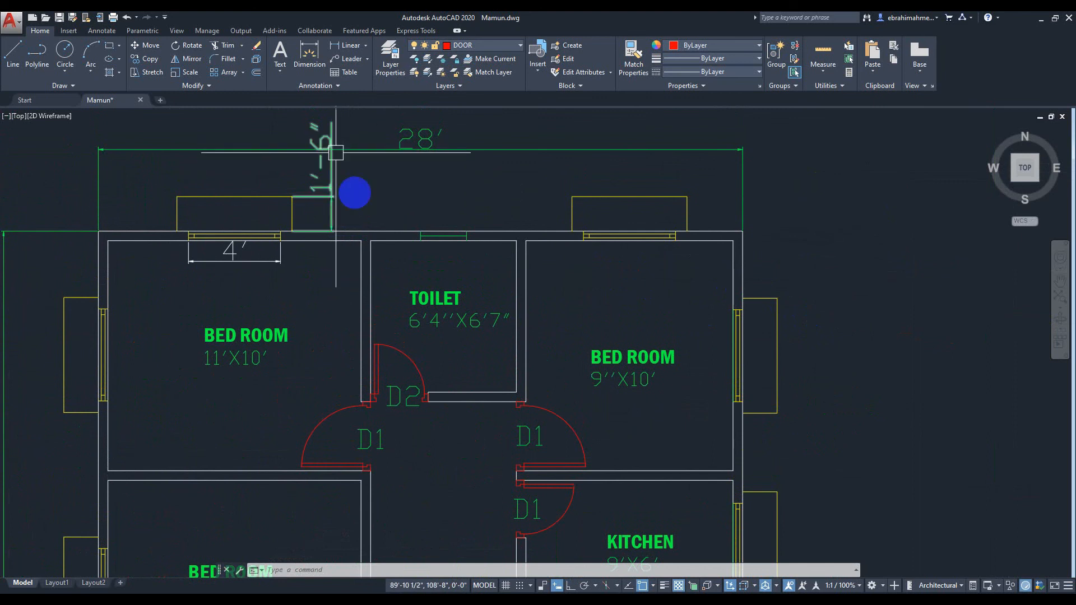
scroll(301, 221, up, 4)
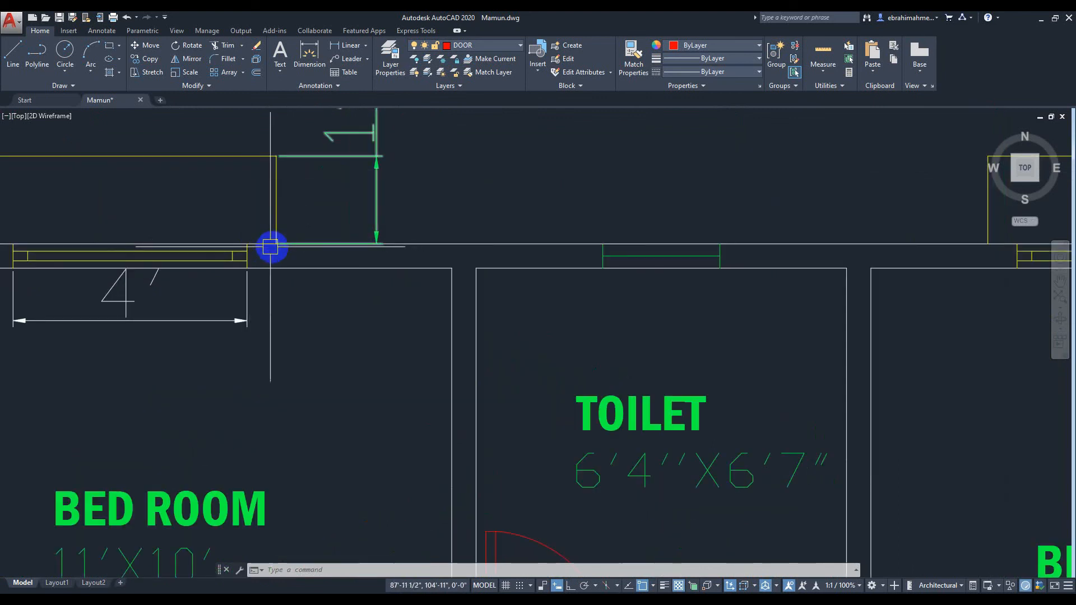
- Measure the sunshade's overhang from its lower corner to the end of the window in the reference plan
click(312, 52)
scroll(304, 211, up, 2)
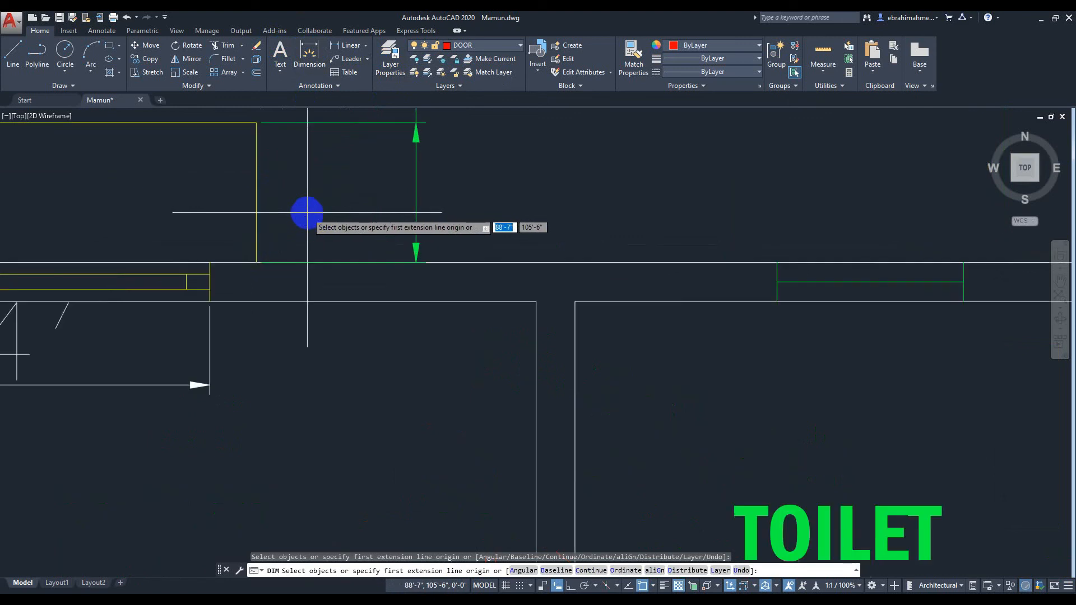
click(256, 261)
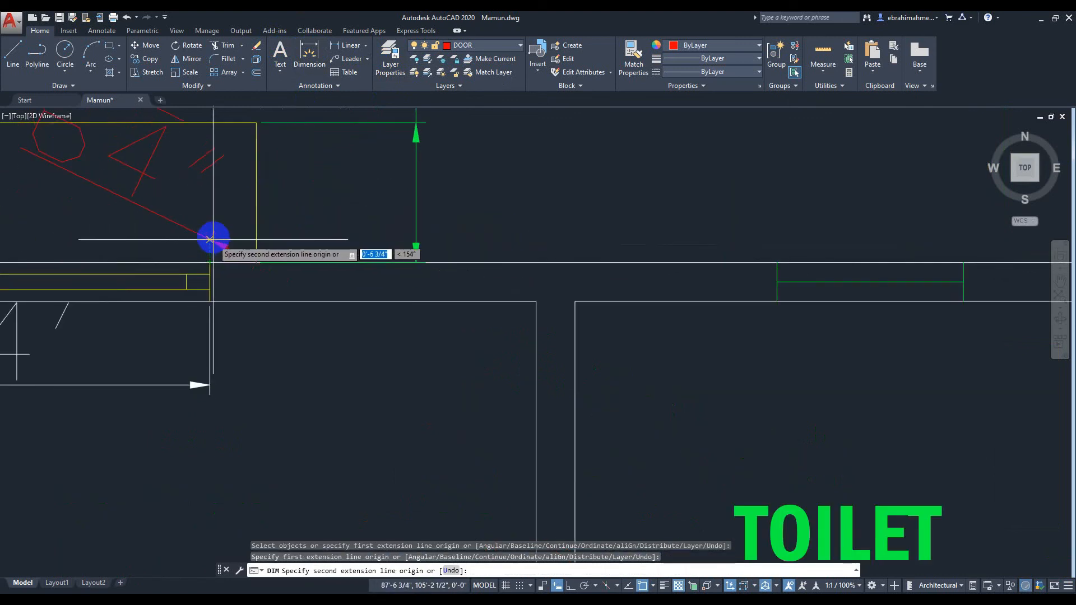
key(Escape)
- Draw lines from the new window's upper right corner, 6" outward and 1'6" upward, for the sunshade's right end
scroll(456, 243, down, 4)
middle_drag(613, 232, 383, 238)
scroll(670, 257, down, 2)
middle_drag(795, 252, 396, 296)
scroll(577, 291, down, 5)
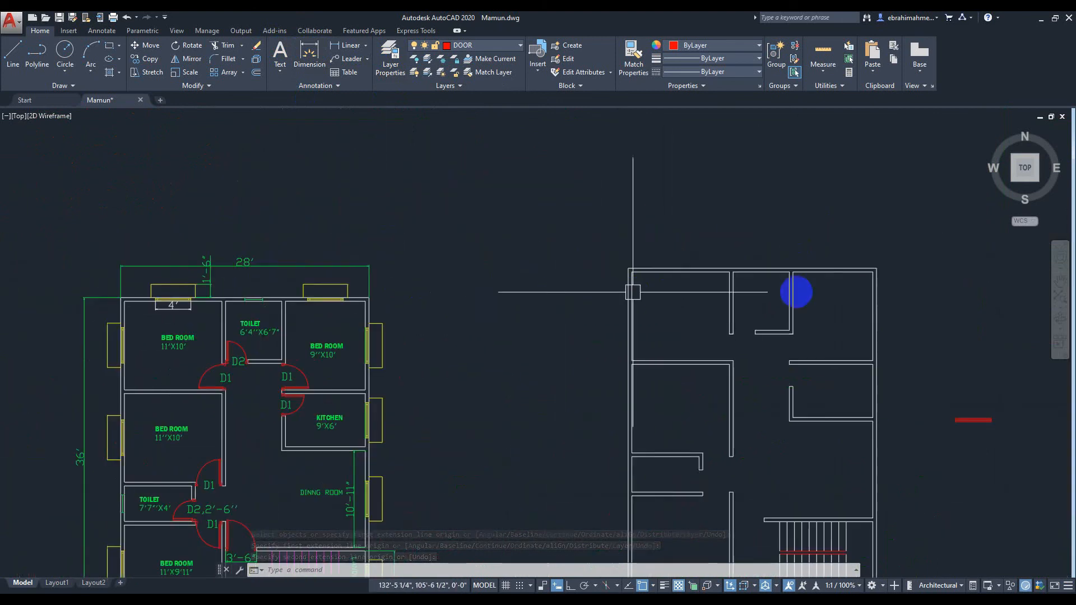
middle_drag(866, 291, 562, 268)
scroll(752, 312, up, 4)
middle_drag(565, 320, 878, 336)
scroll(878, 336, up, 2)
scroll(807, 339, up, 2)
scroll(548, 332, up, 2)
middle_drag(569, 336, 700, 314)
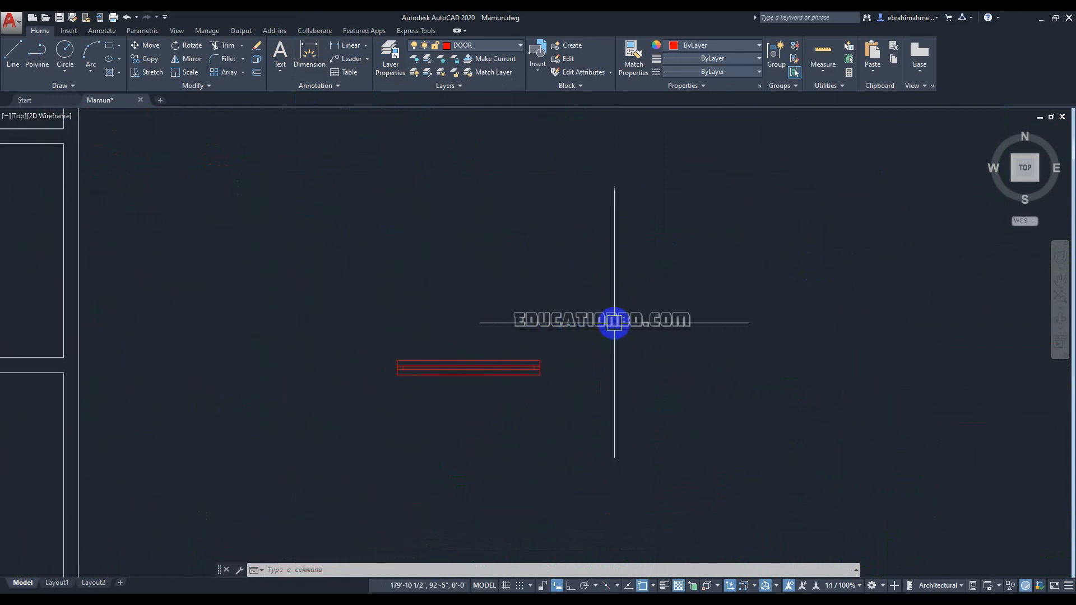
key(Return)
scroll(593, 320, up, 4)
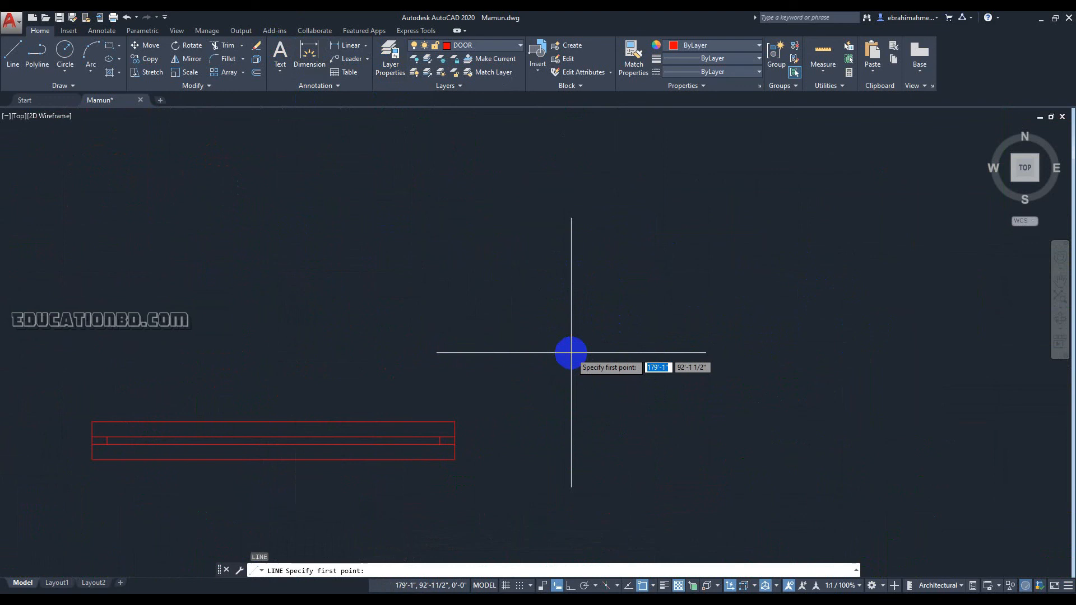
click(455, 422)
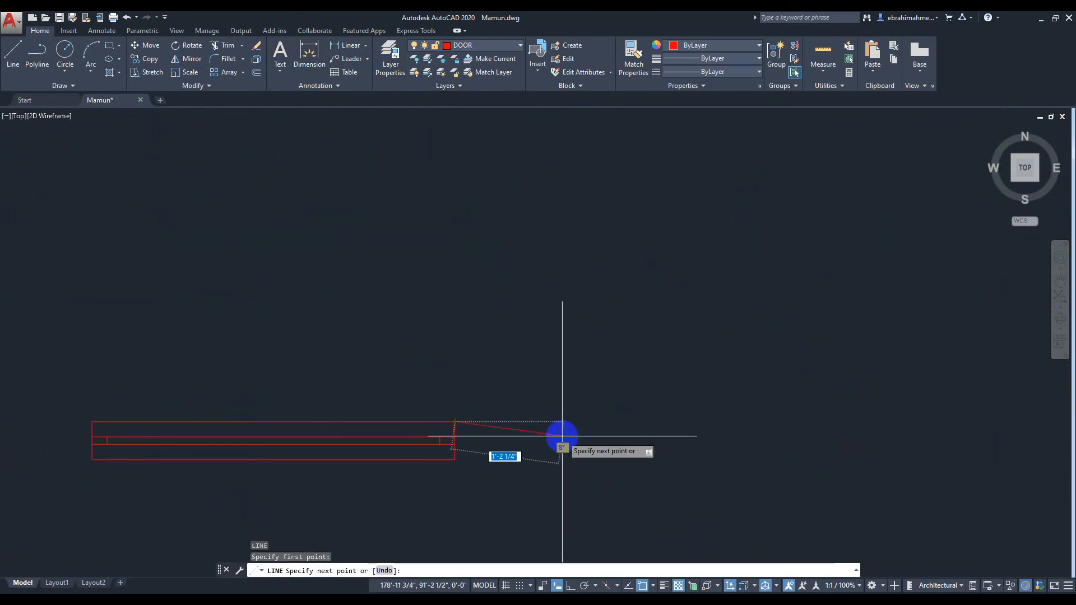
key(F8)
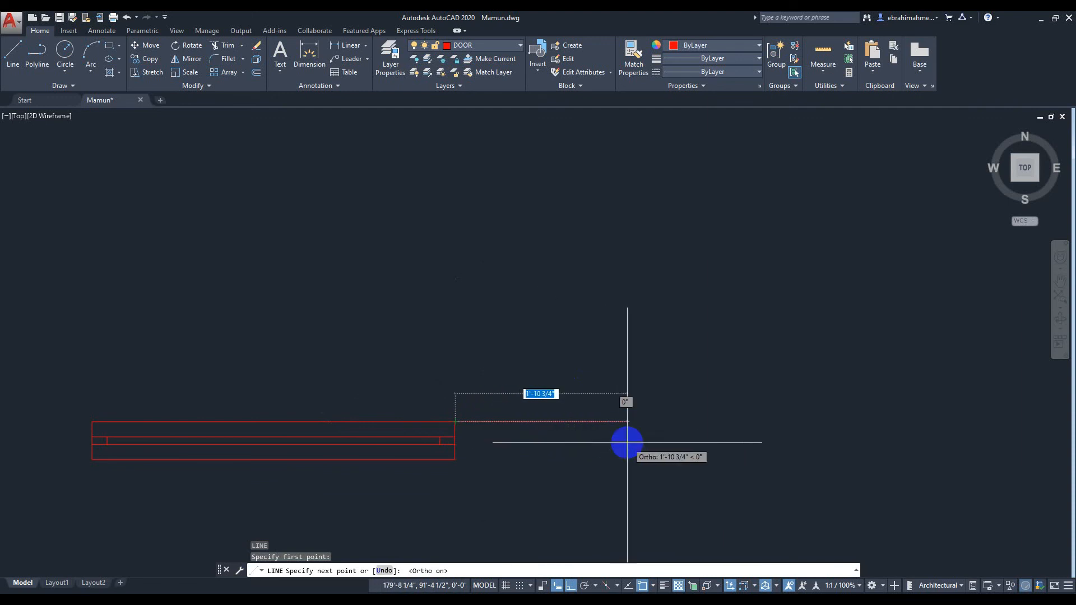
key(Return)
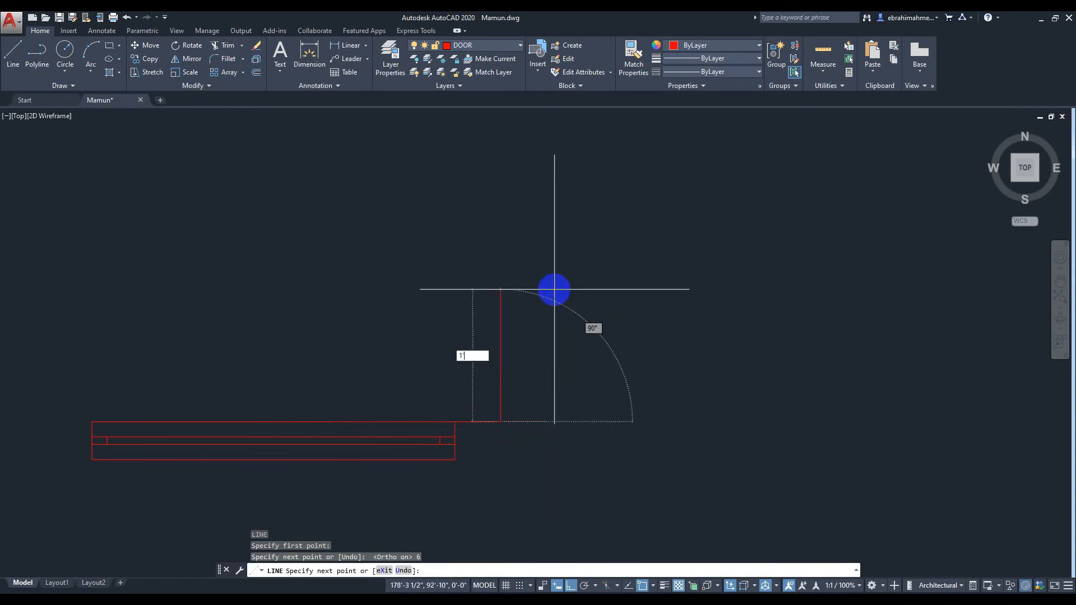
key(Return)
key(Return)
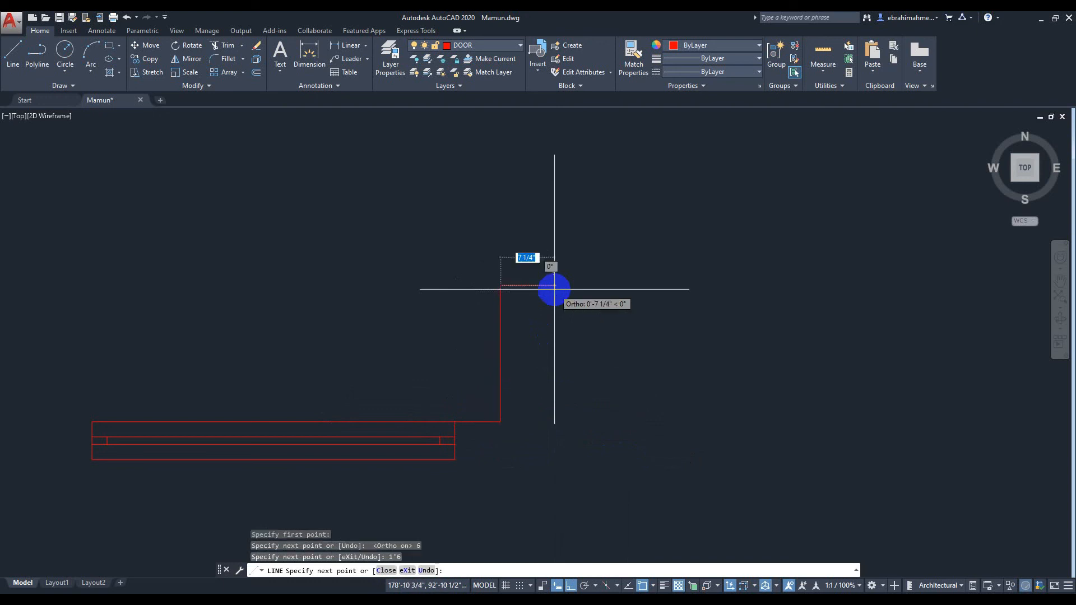
- Draw lines from the window's upper left corner, 6" outward and 1'6" upward, for the sunshade's left end
scroll(440, 327, down, 2)
middle_drag(400, 328, 671, 291)
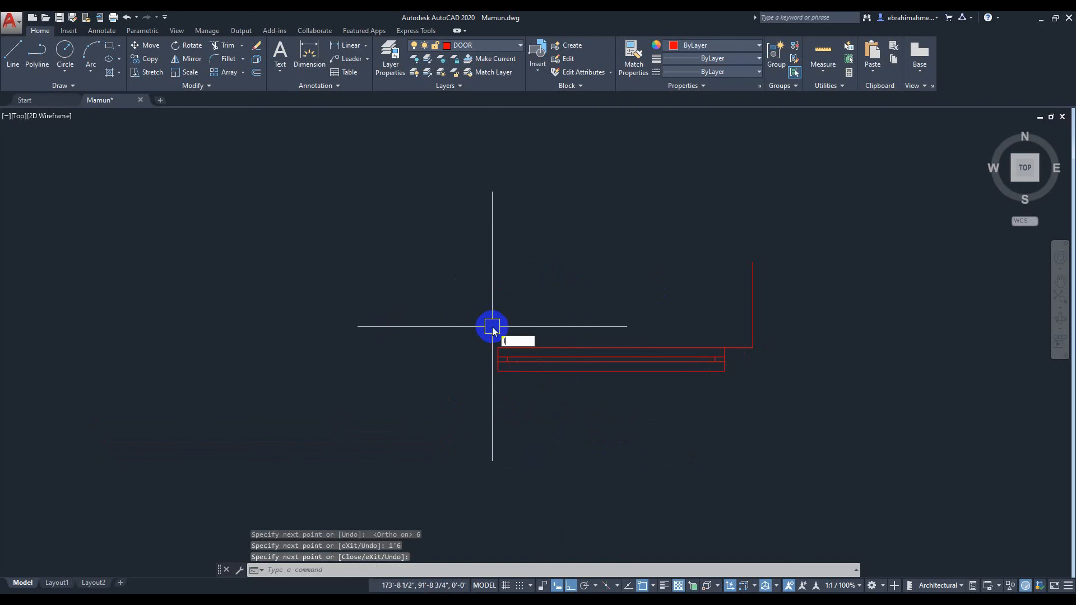
key(Return)
scroll(505, 342, up, 3)
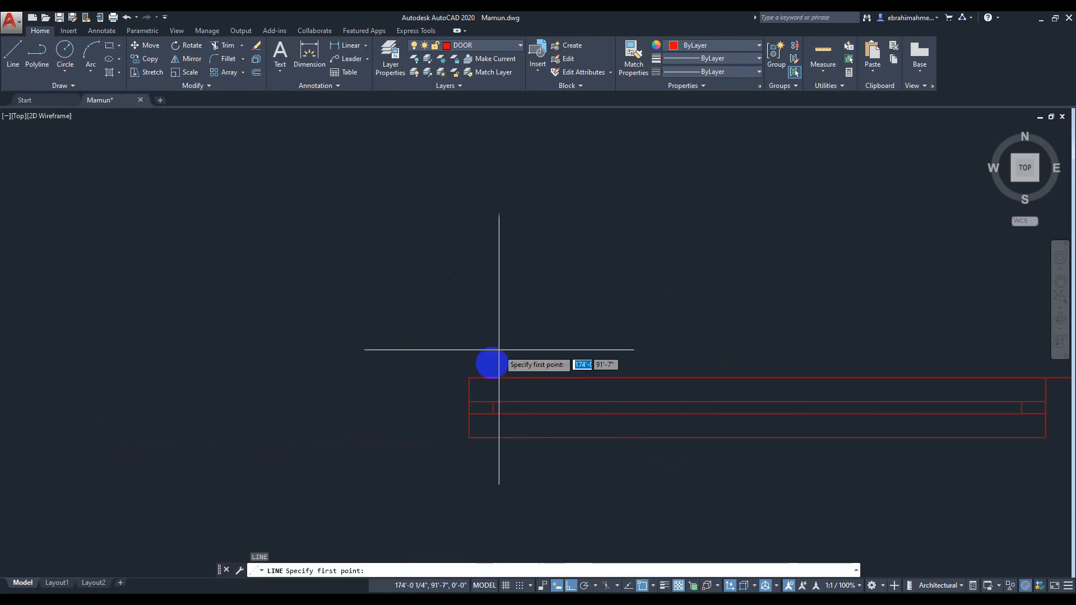
click(469, 377)
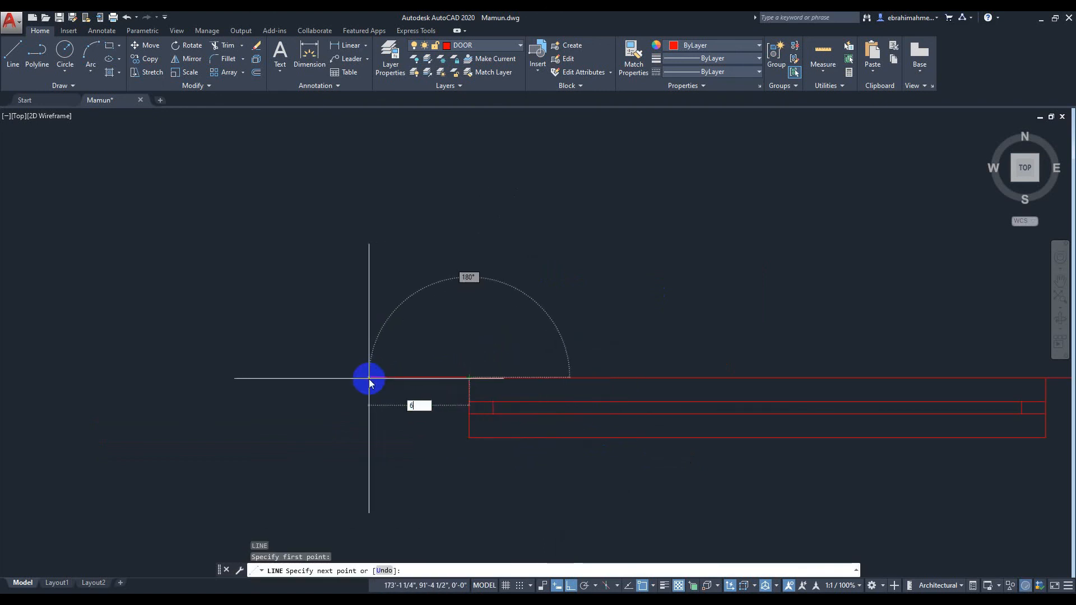
text(6)
key(Return)
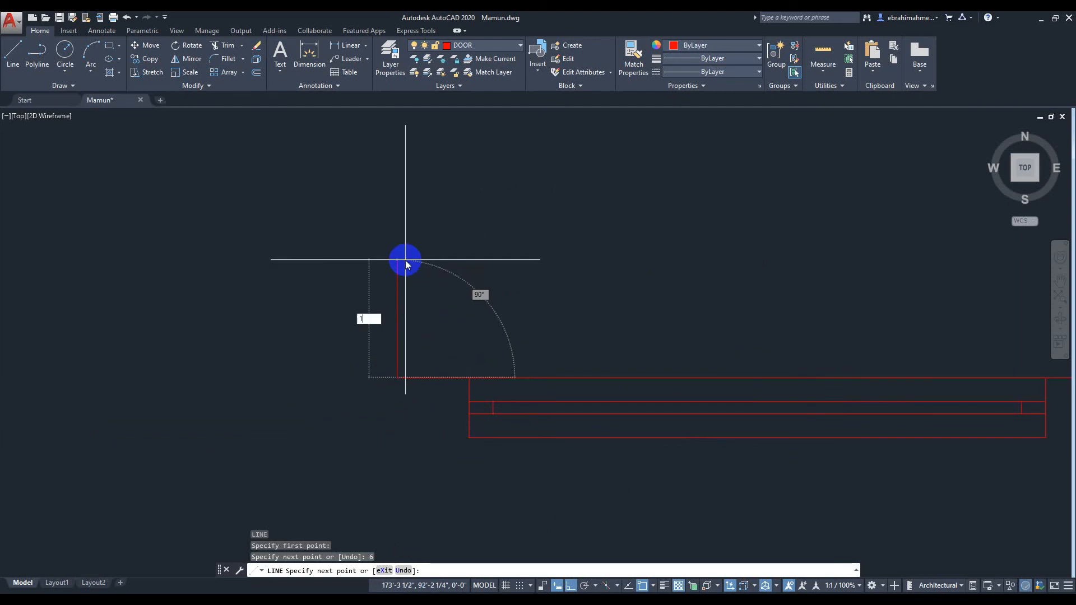
key(Return)
key(Return)
- Close the sunshade with a horizontal line joining the upper ends of its two vertical sides
scroll(530, 271, down, 4)
middle_drag(547, 271, 546, 255)
text(l)
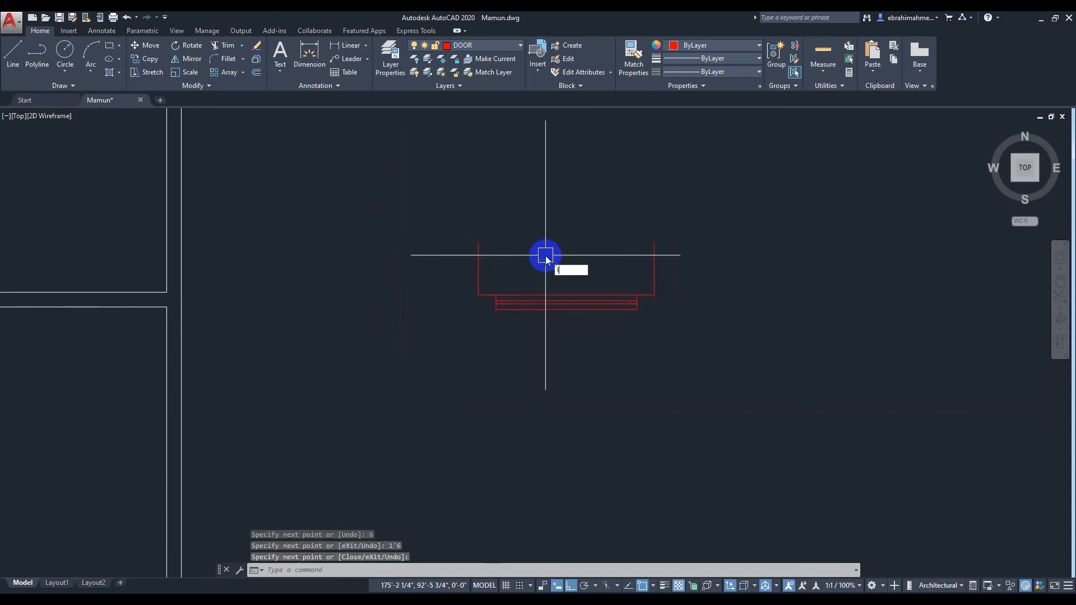
key(Return)
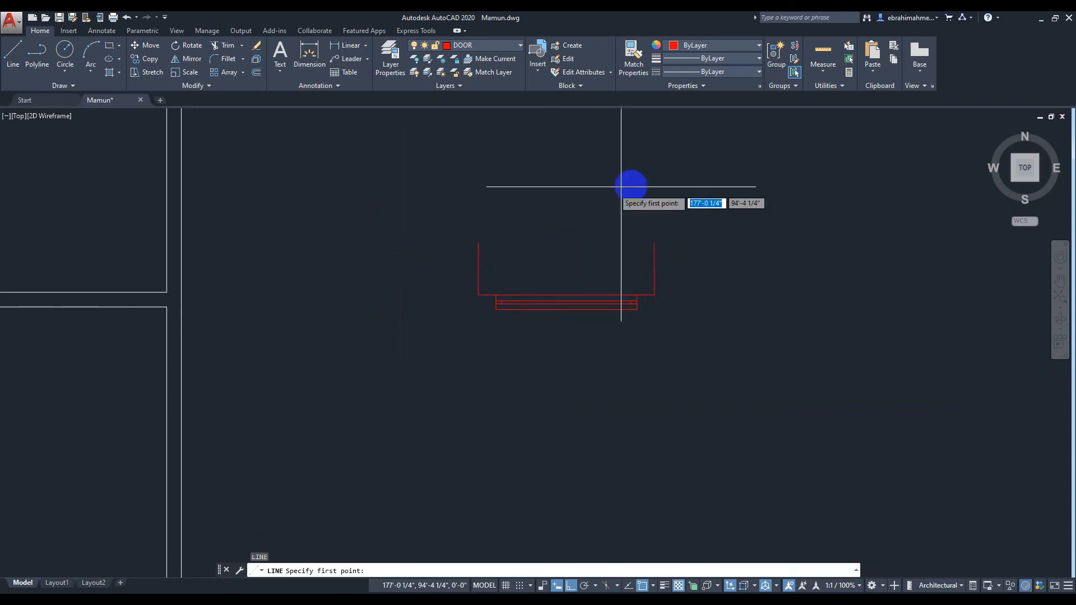
click(654, 242)
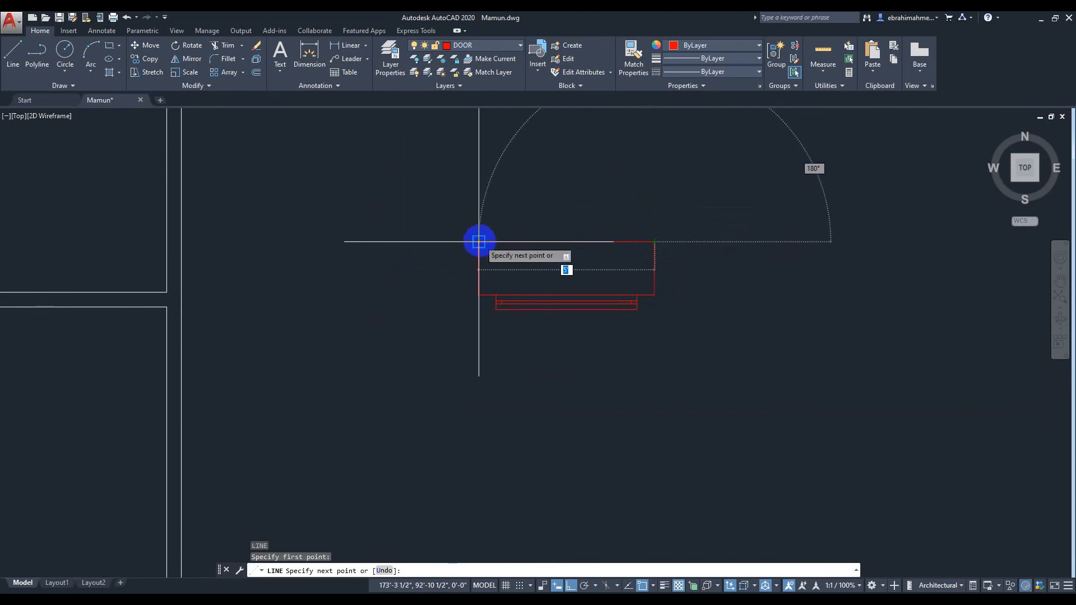
click(479, 242)
key(Return)
- Delete the two short 6" horizontal lines between the window's upper corners and the sunshade's sides
scroll(581, 233, down, 2)
middle_drag(594, 235, 630, 226)
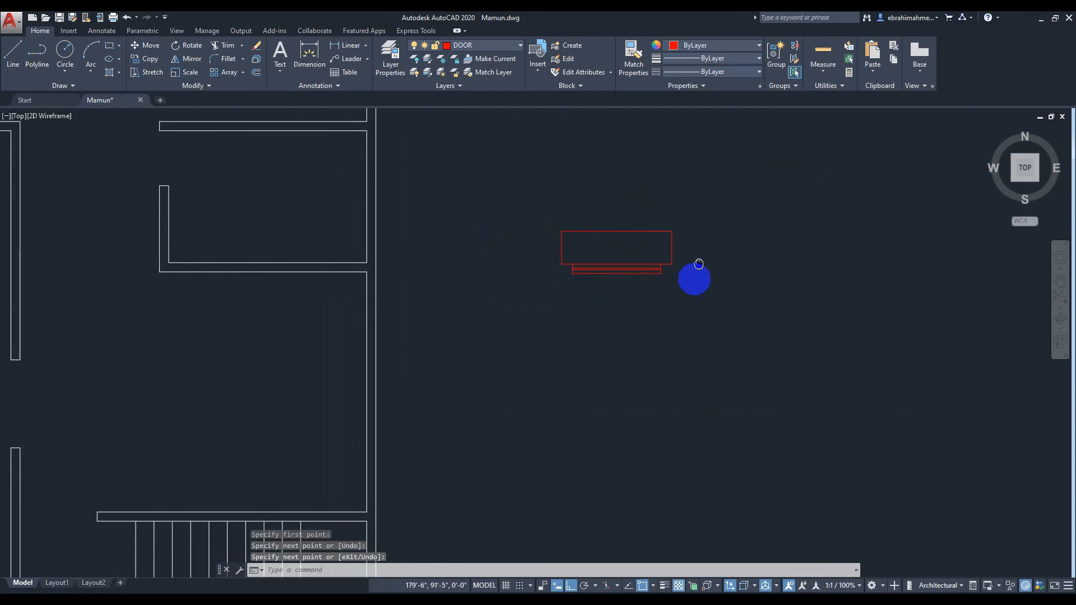
middle_drag(699, 263, 692, 289)
scroll(646, 315, up, 4)
scroll(669, 319, up, 2)
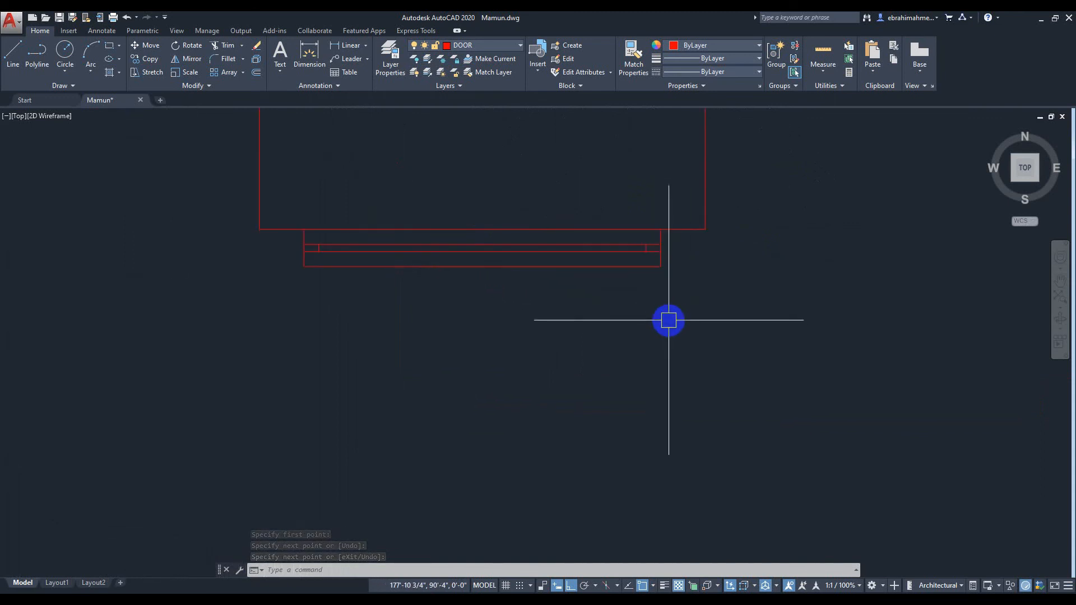
key(Delete)
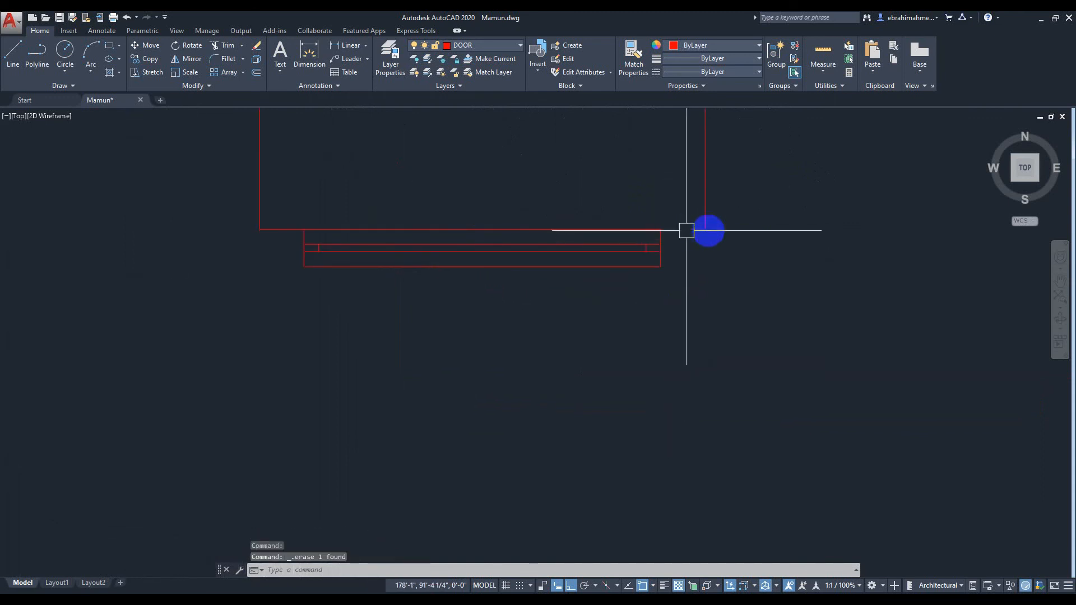
click(285, 228)
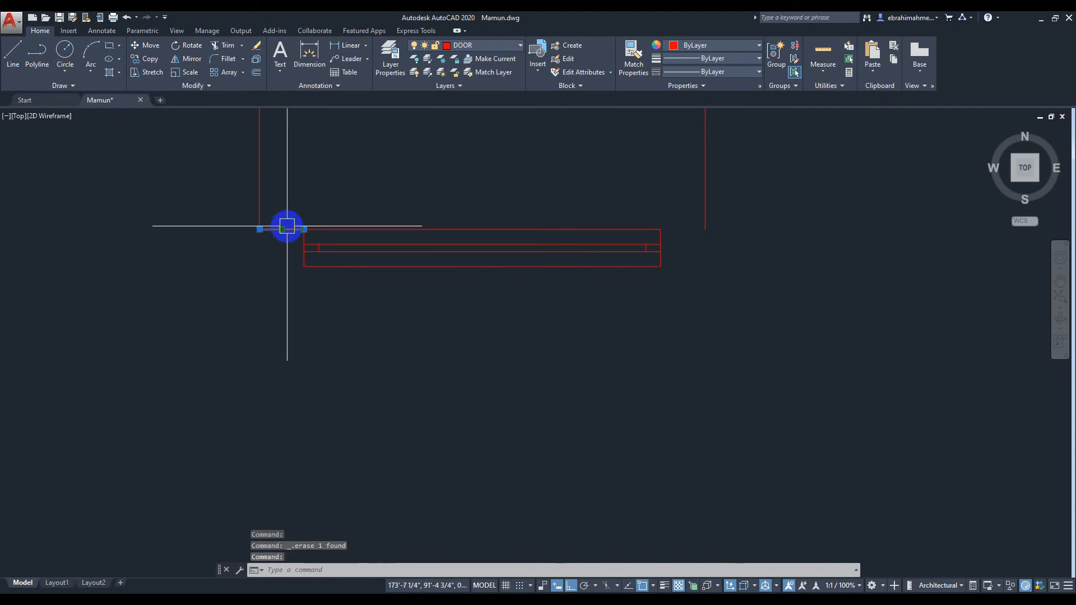
scroll(482, 190, down, 4)
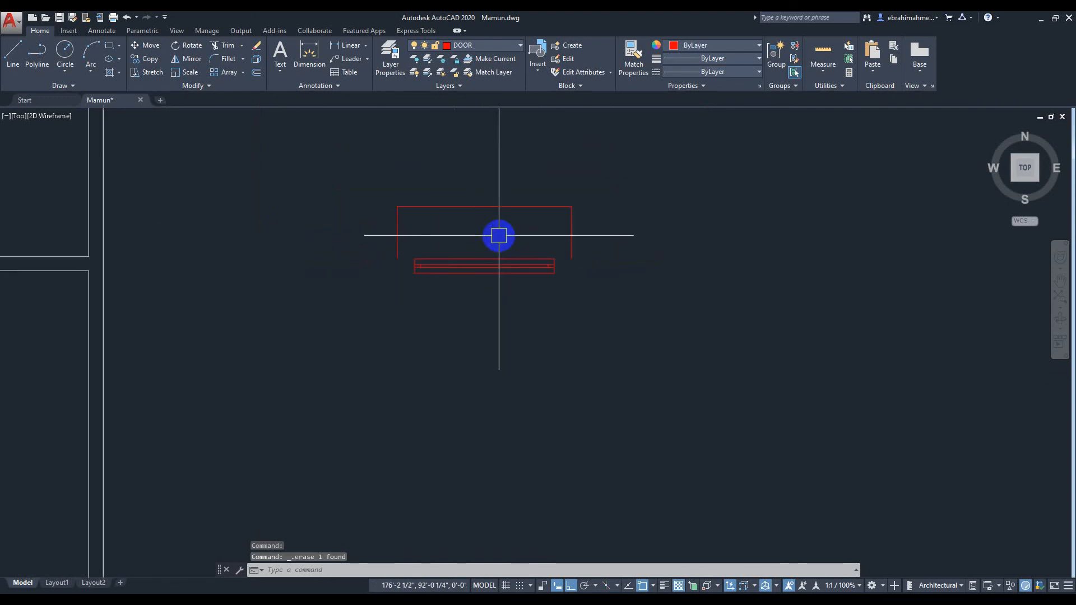
- Change the linetype of the sunshade's three lines to DASHDOT
click(572, 228)
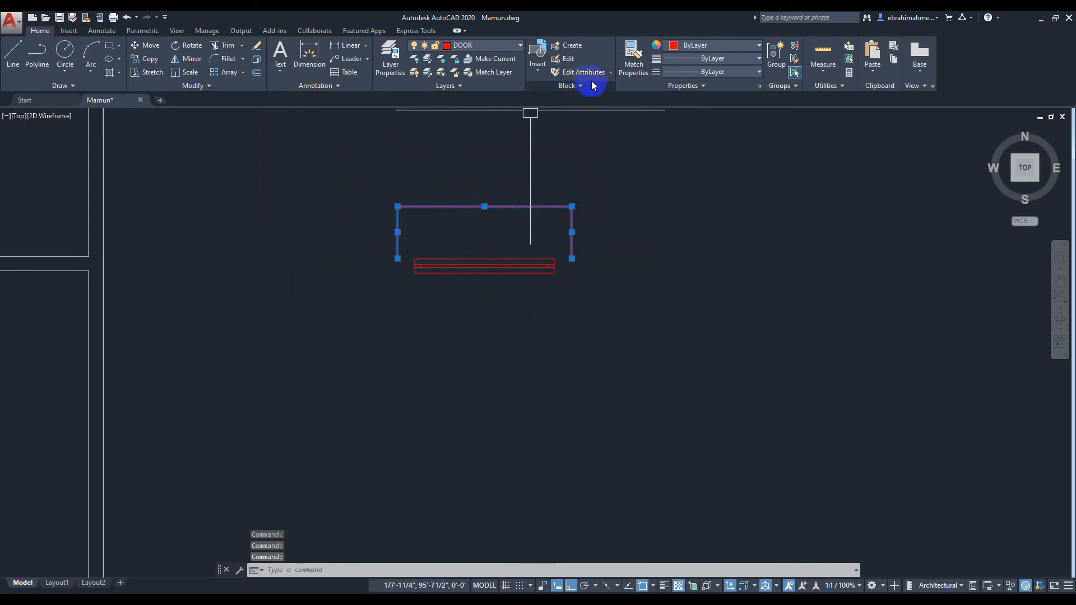
click(759, 47)
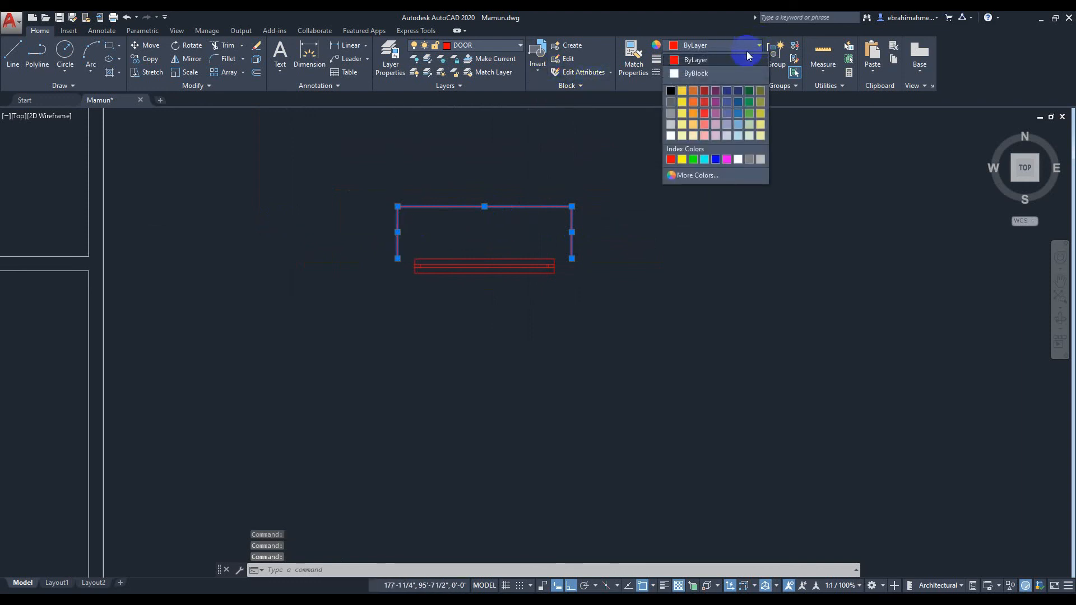
click(792, 252)
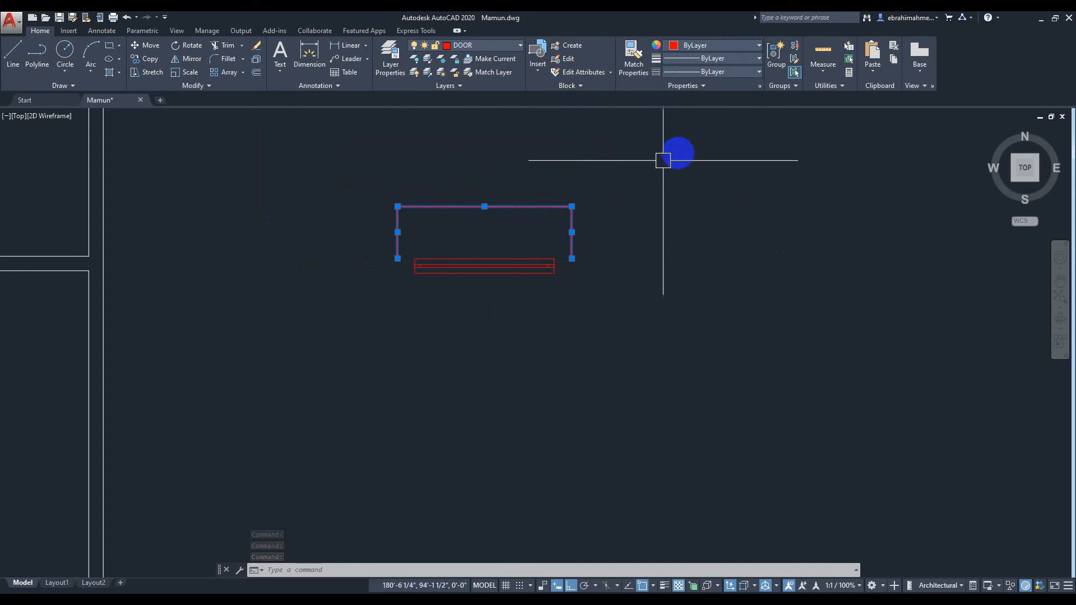
click(758, 58)
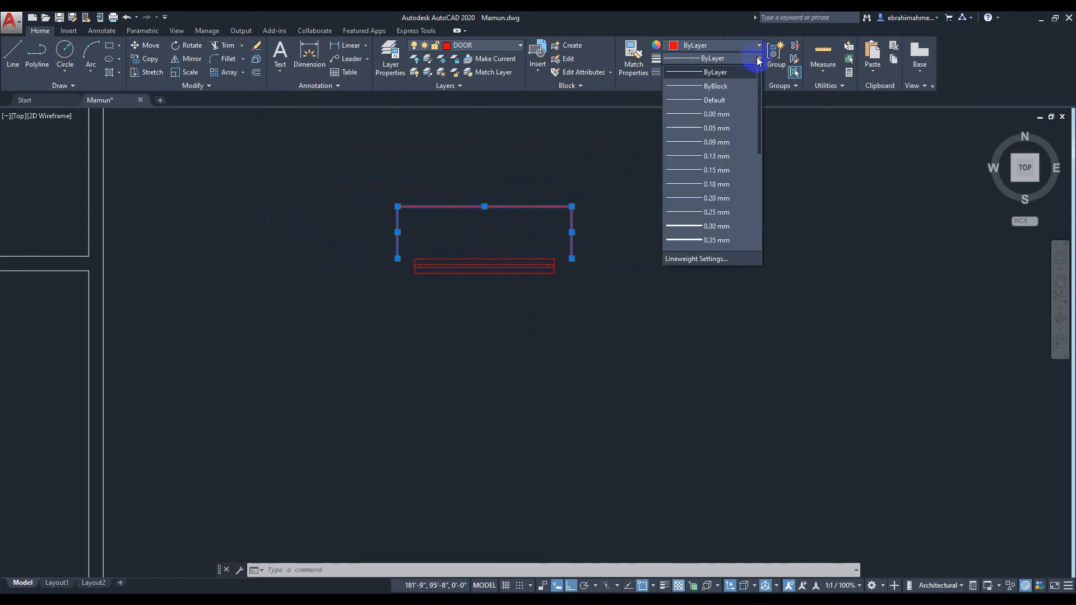
click(758, 59)
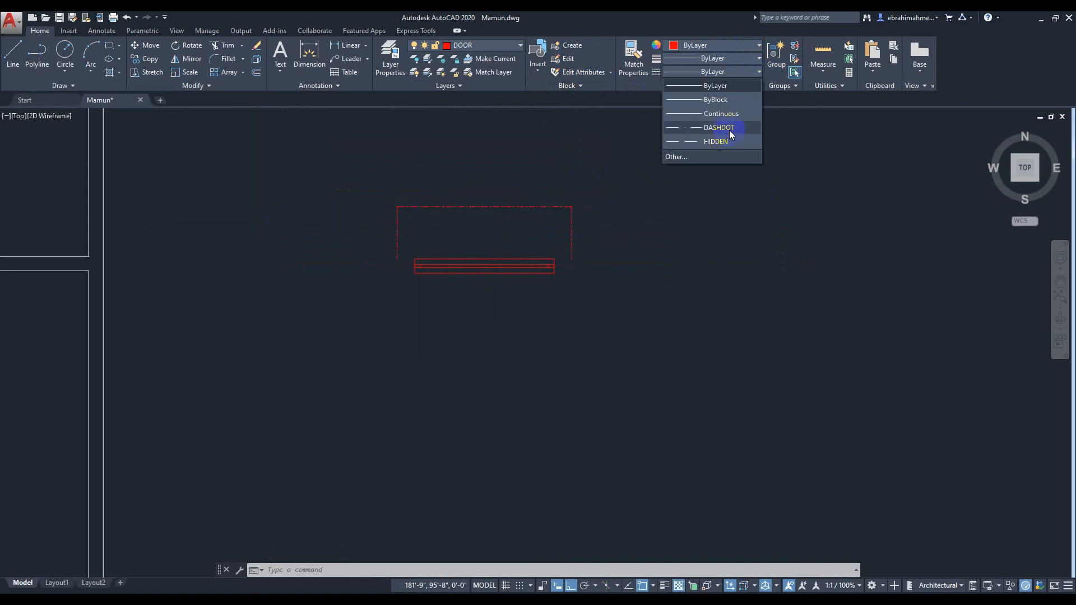
click(720, 128)
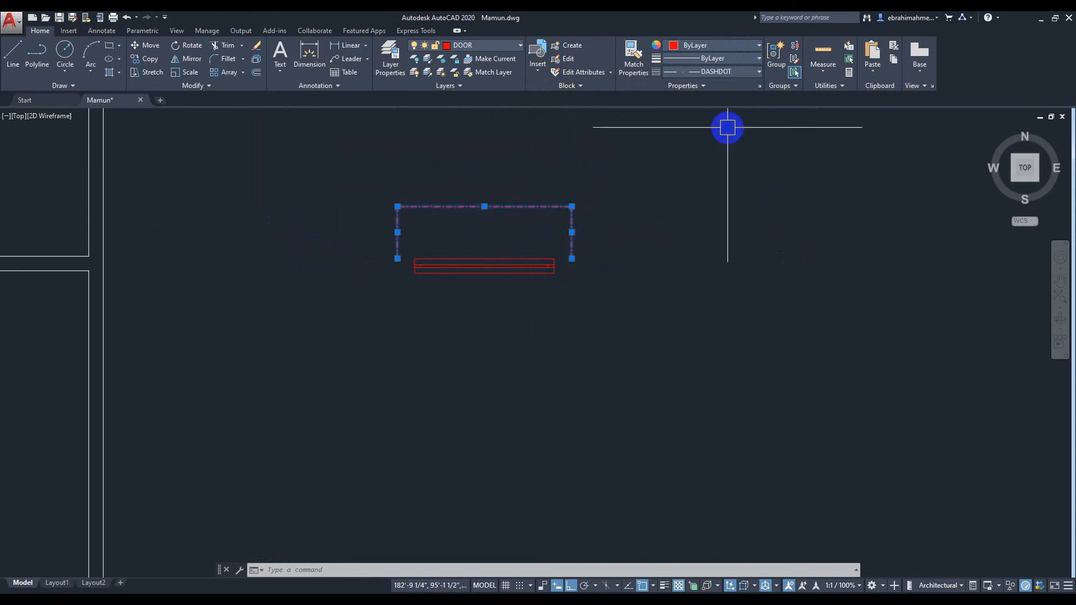
key(Escape)
- Define a block named Win01 with the window's lower right corner as its base point
scroll(593, 270, down, 2)
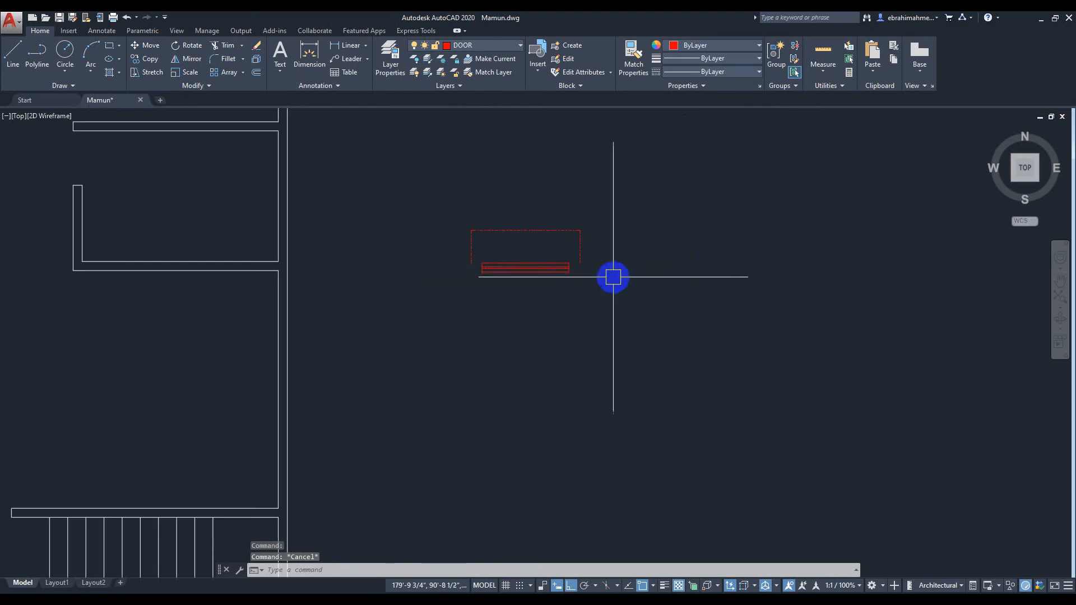
scroll(626, 262, down, 2)
scroll(639, 260, up, 2)
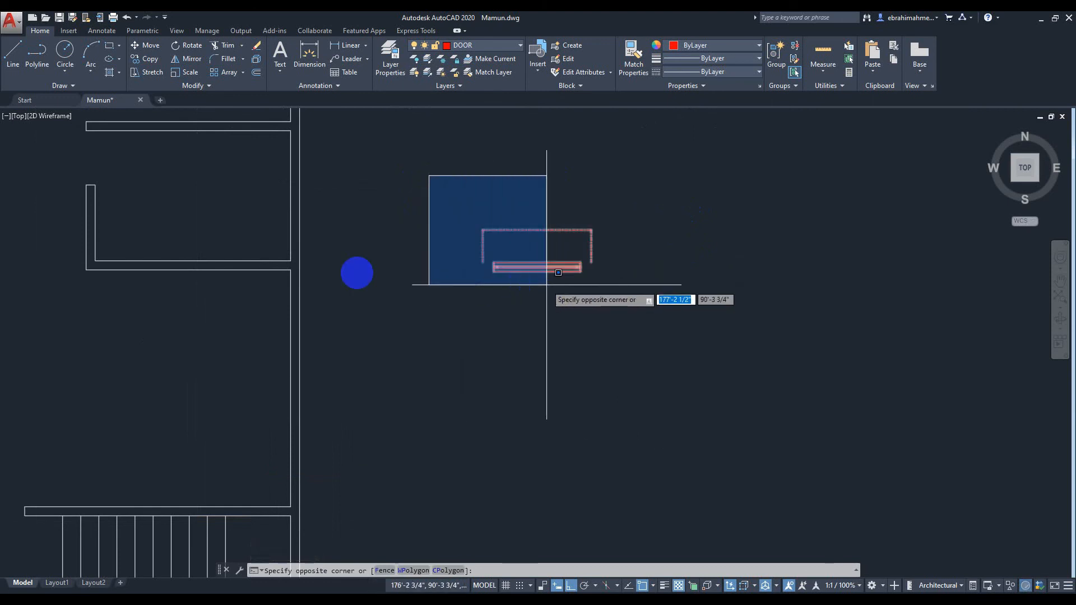
key(Escape)
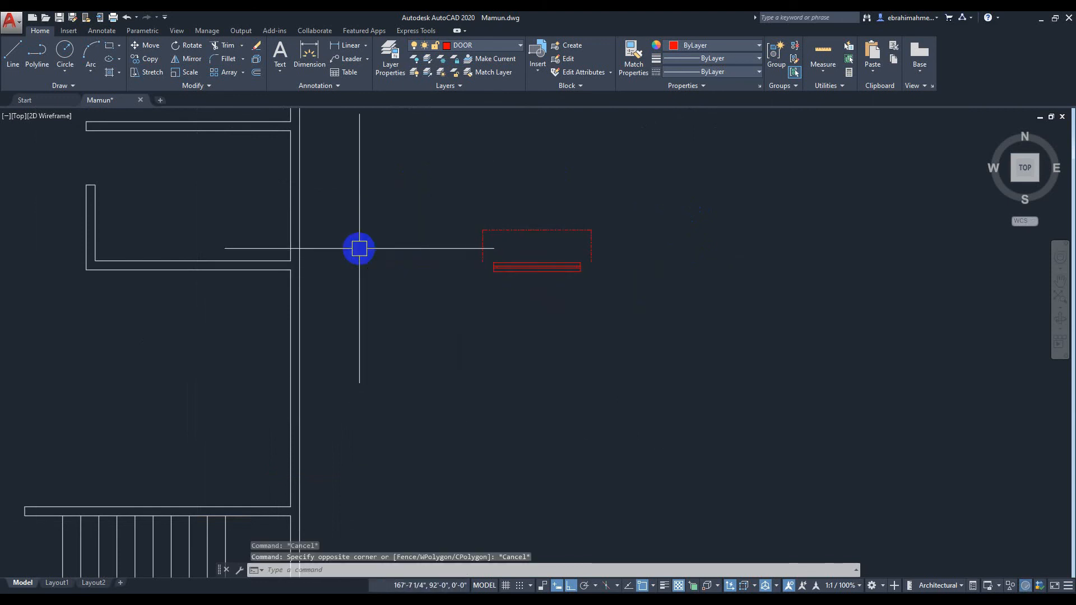
click(564, 49)
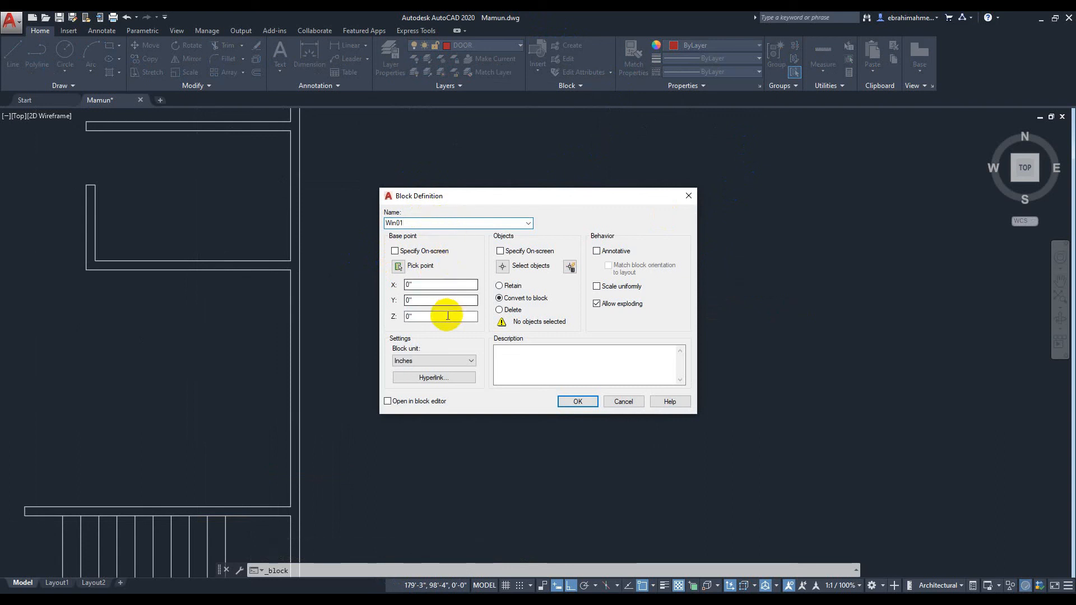
click(398, 267)
scroll(605, 272, up, 5)
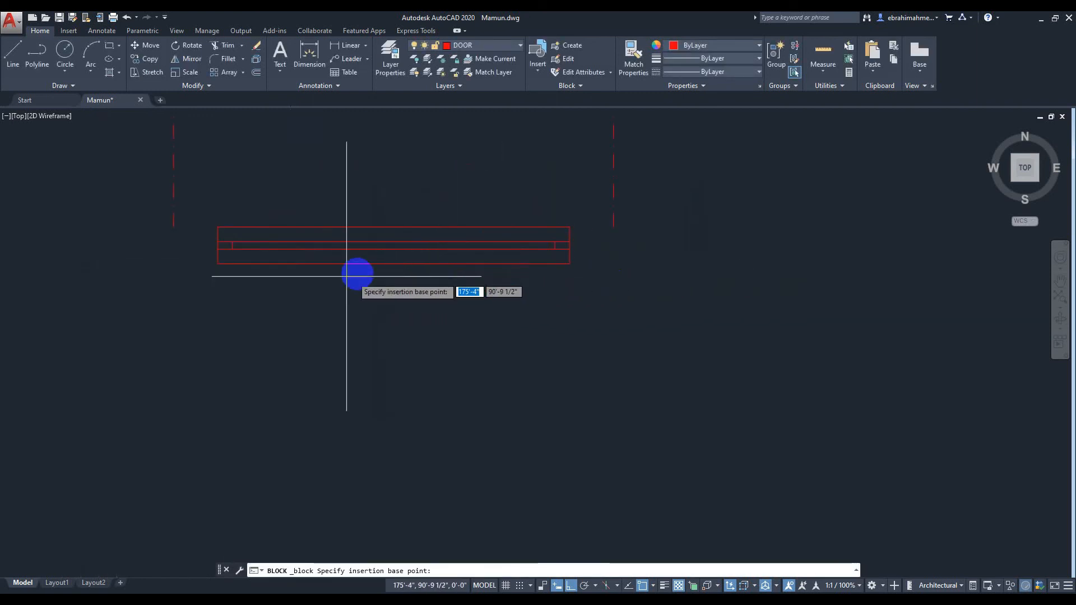
click(569, 264)
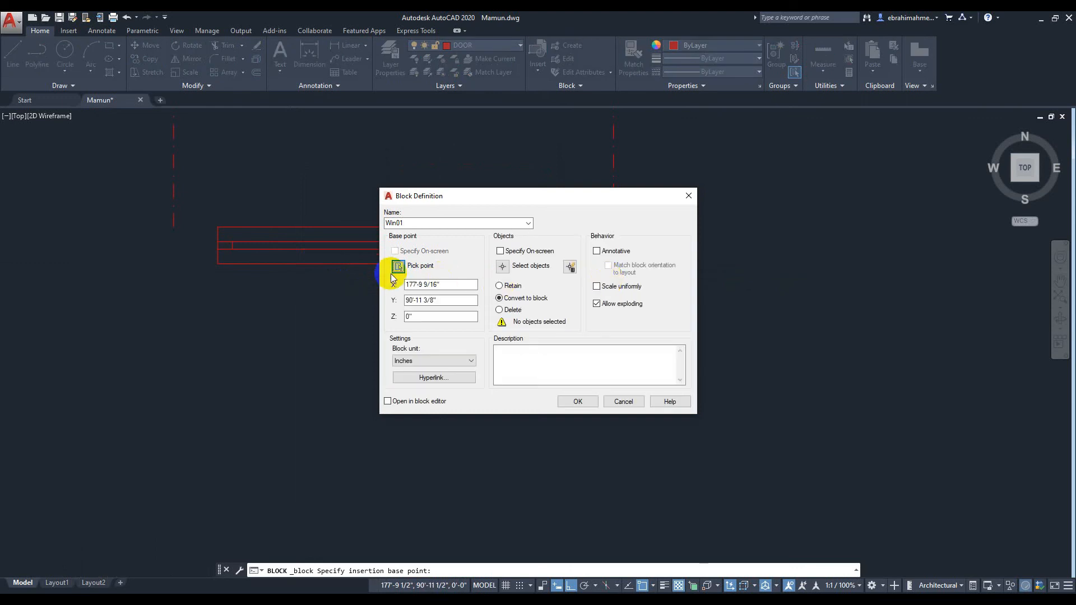
- Add all the window and sunshade lines to the Win01 block, converting them to a block, and create it
click(502, 266)
scroll(518, 263, down, 5)
click(465, 223)
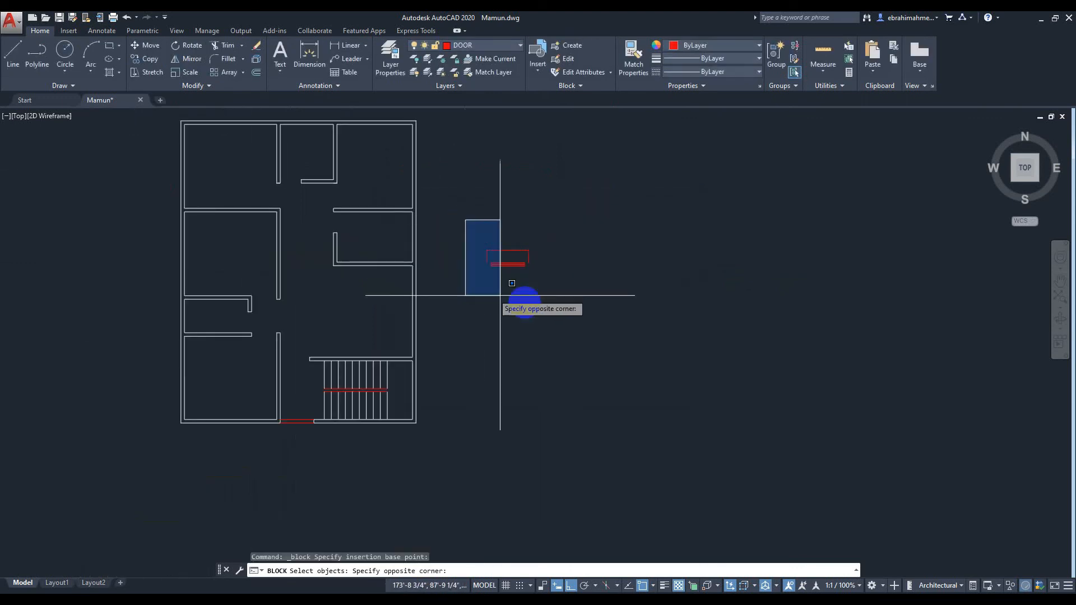
click(586, 308)
right_click(590, 307)
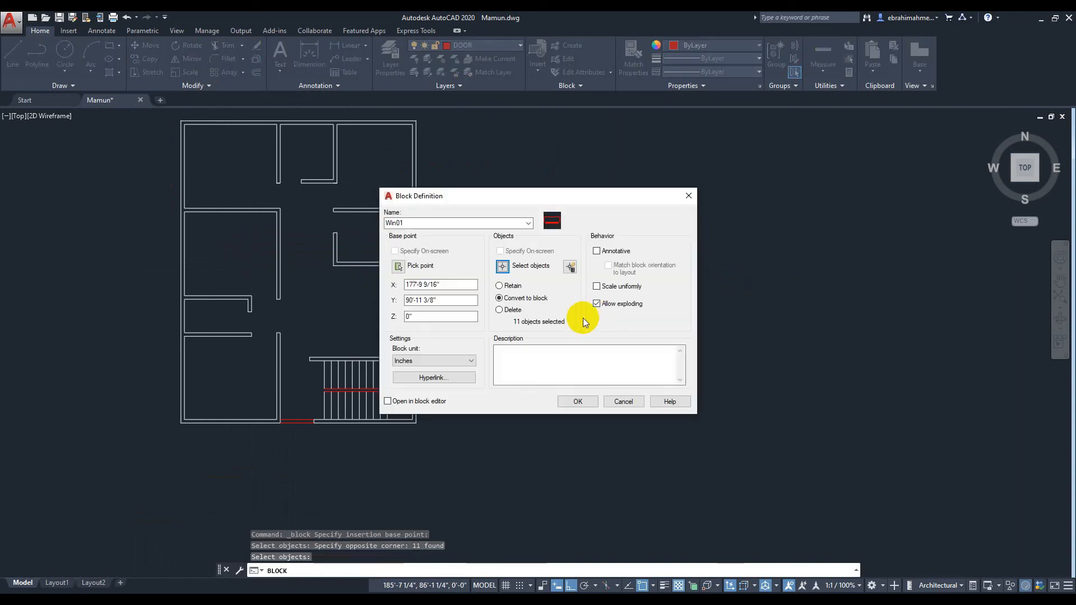
click(575, 402)
scroll(547, 240, up, 3)
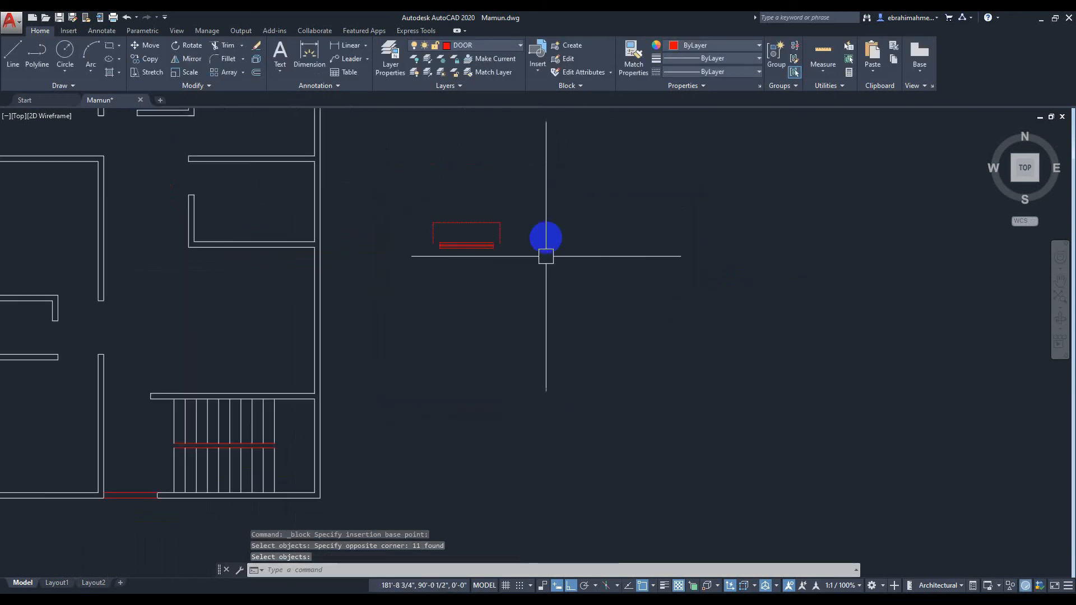
scroll(512, 250, down, 4)
mouse_move(581, 235)
middle_down()
mouse_move(641, 290)
mouse_move(663, 291)
middle_up()
scroll(663, 291, down, 4)
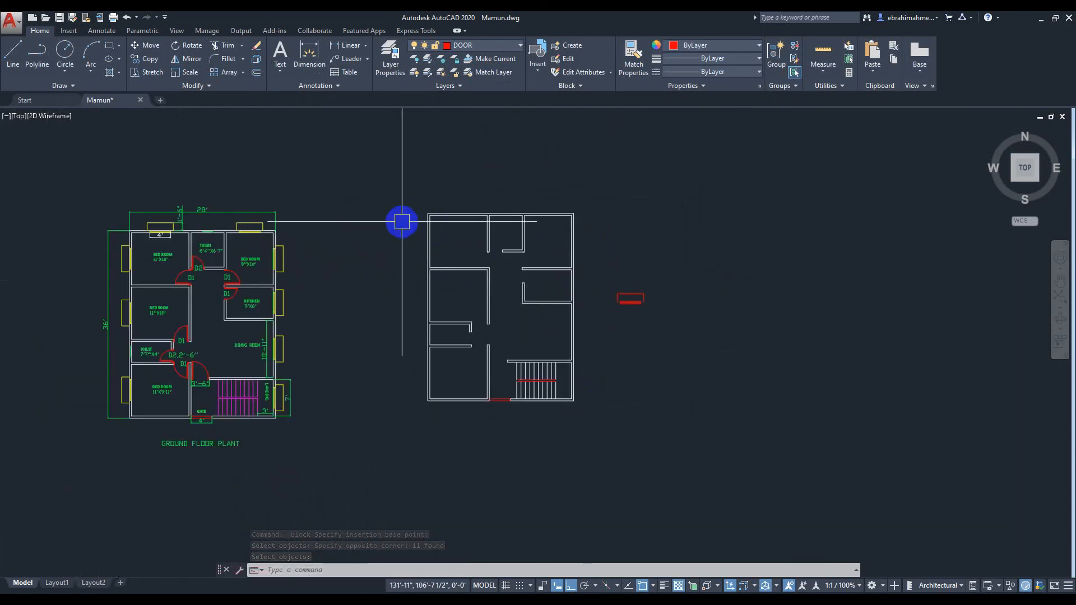
- Copy the window block from its bottom edge midpoint to the midpoint of the upper-left bedroom's inner top wall line
scroll(583, 204, up, 3)
middle_drag(583, 204, 643, 202)
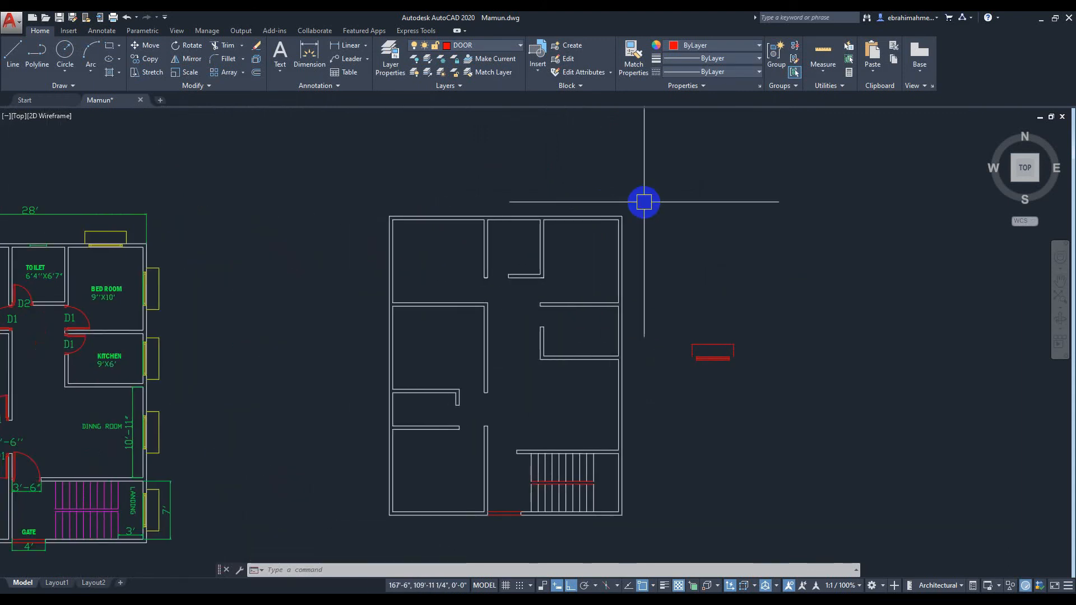
scroll(644, 201, down, 2)
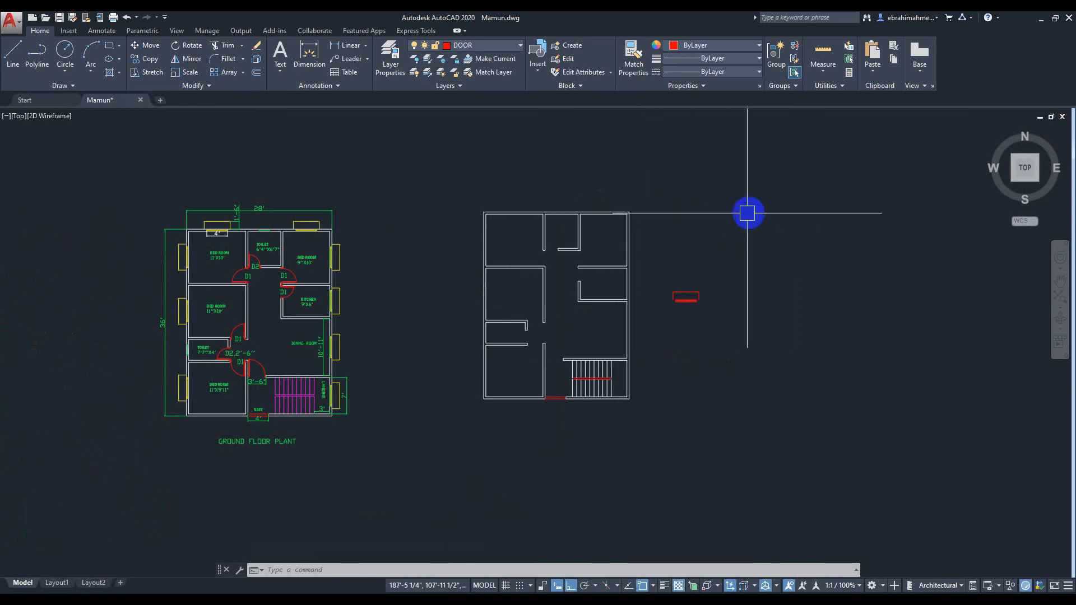
middle_drag(693, 217, 656, 216)
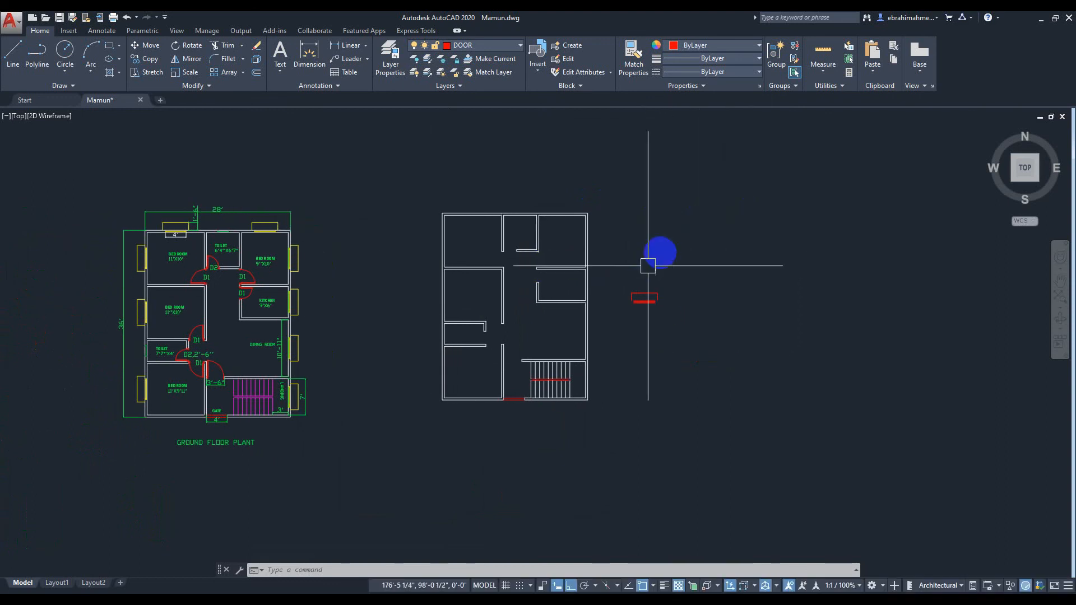
scroll(672, 252, up, 2)
middle_drag(646, 284, 639, 221)
scroll(638, 220, up, 3)
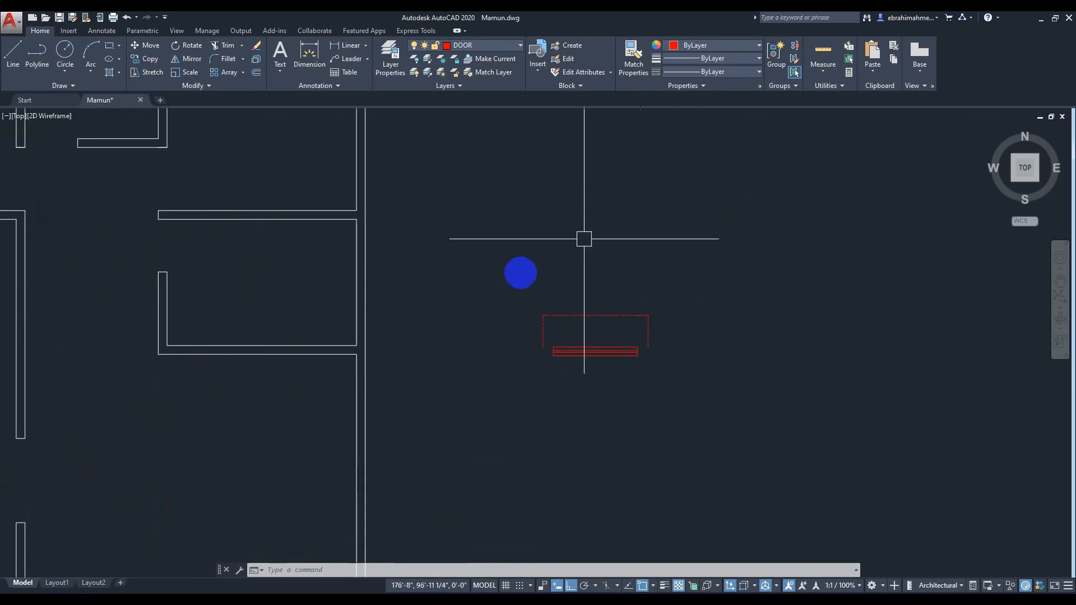
click(495, 242)
click(724, 392)
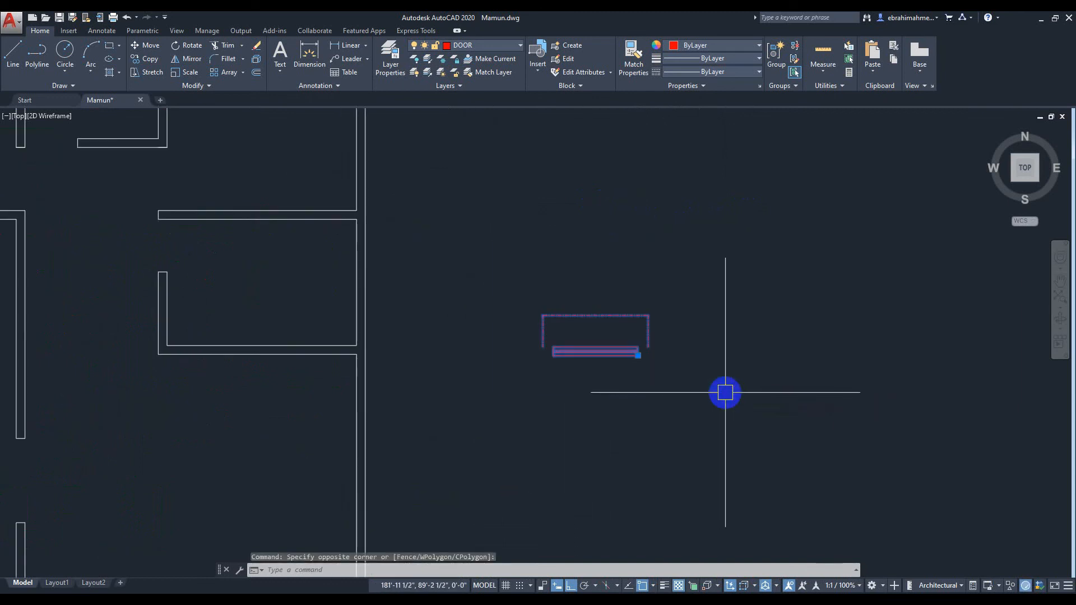
text(CO)
key(Return)
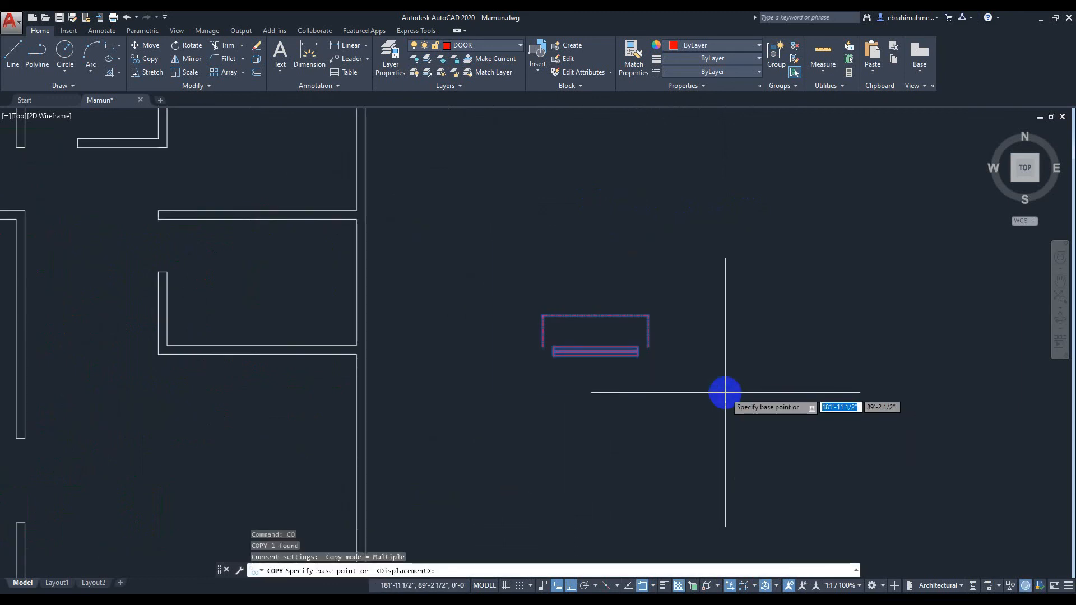
scroll(594, 352, up, 4)
scroll(615, 361, down, 5)
scroll(597, 368, up, 3)
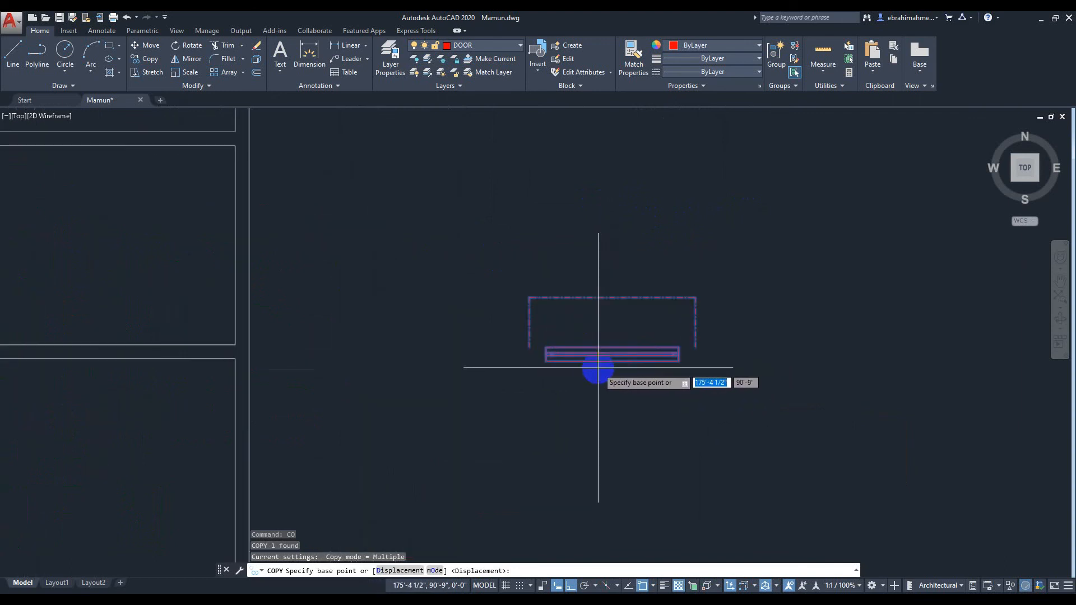
scroll(596, 367, up, 3)
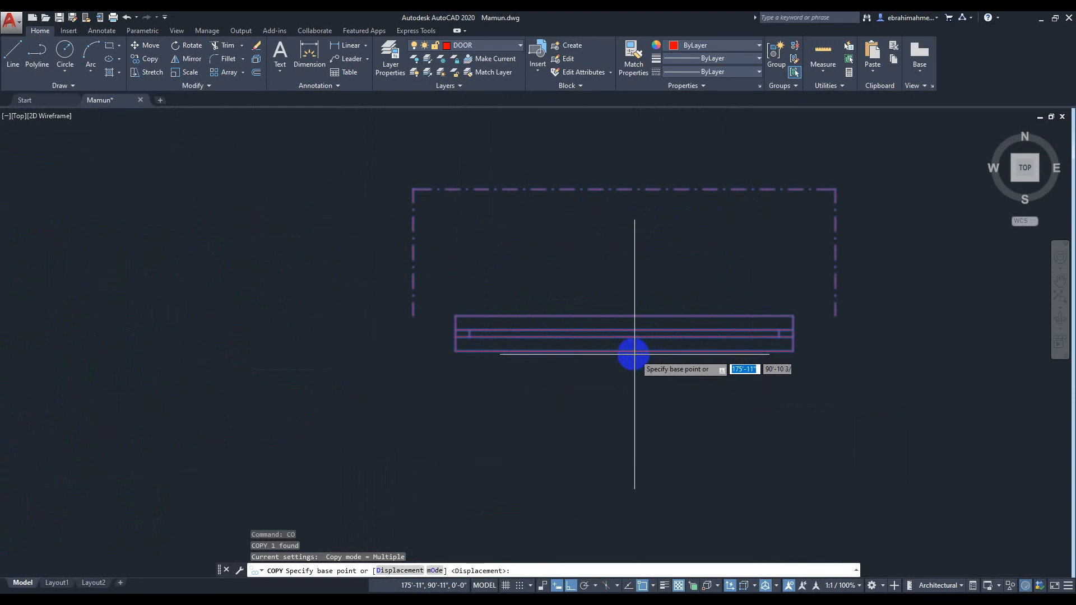
click(635, 354)
scroll(313, 326, down, 2)
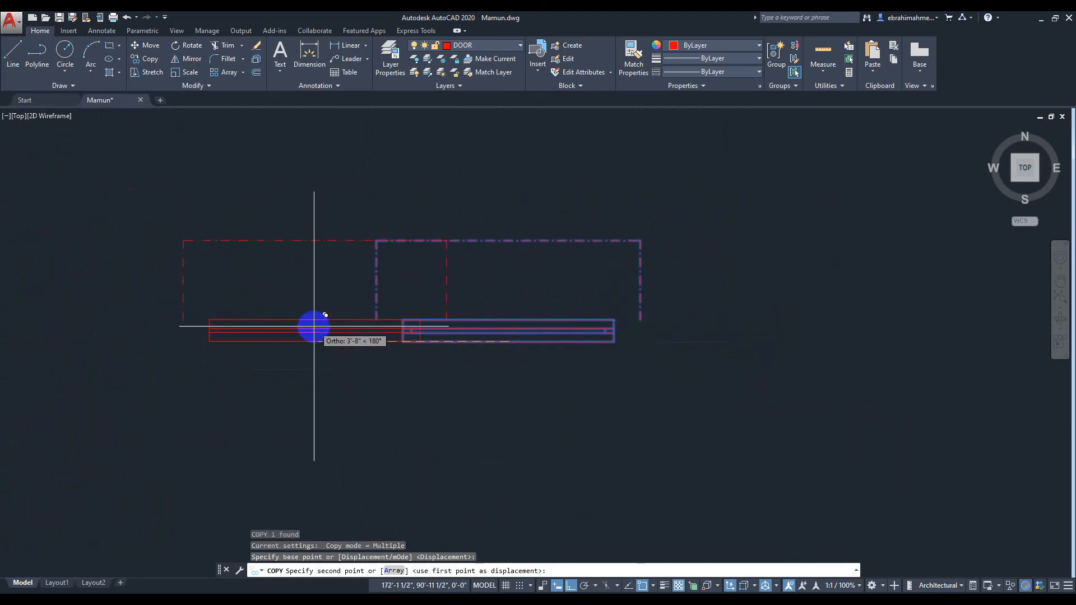
scroll(296, 323, down, 3)
scroll(657, 283, down, 3)
scroll(304, 204, down, 3)
middle_drag(312, 204, 523, 296)
scroll(452, 259, up, 3)
scroll(562, 320, up, 2)
scroll(512, 303, up, 1)
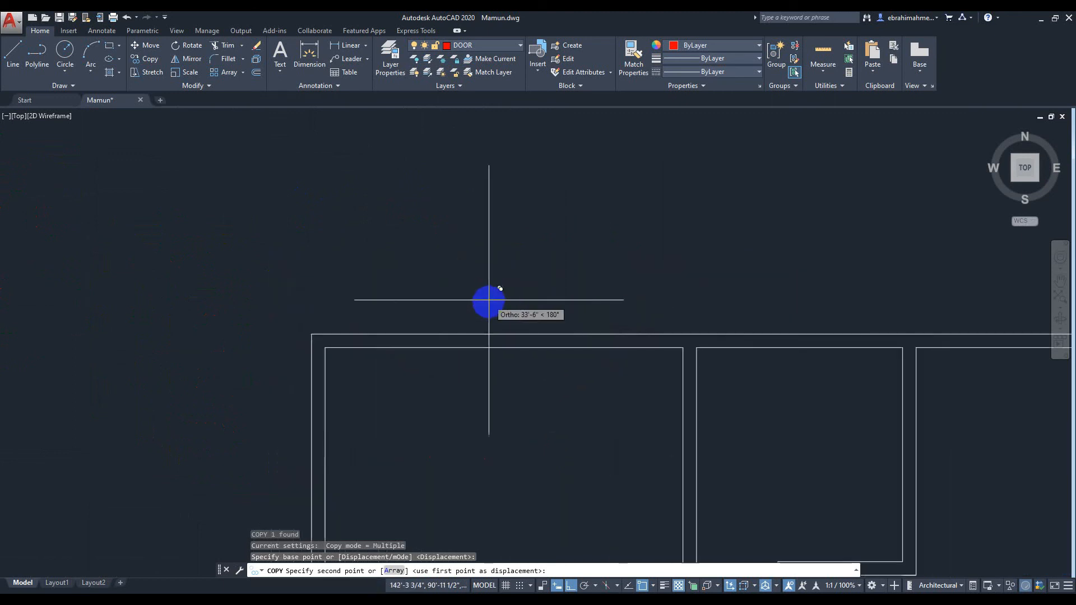
click(504, 347)
scroll(437, 420, down, 4)
middle_drag(431, 430, 495, 247)
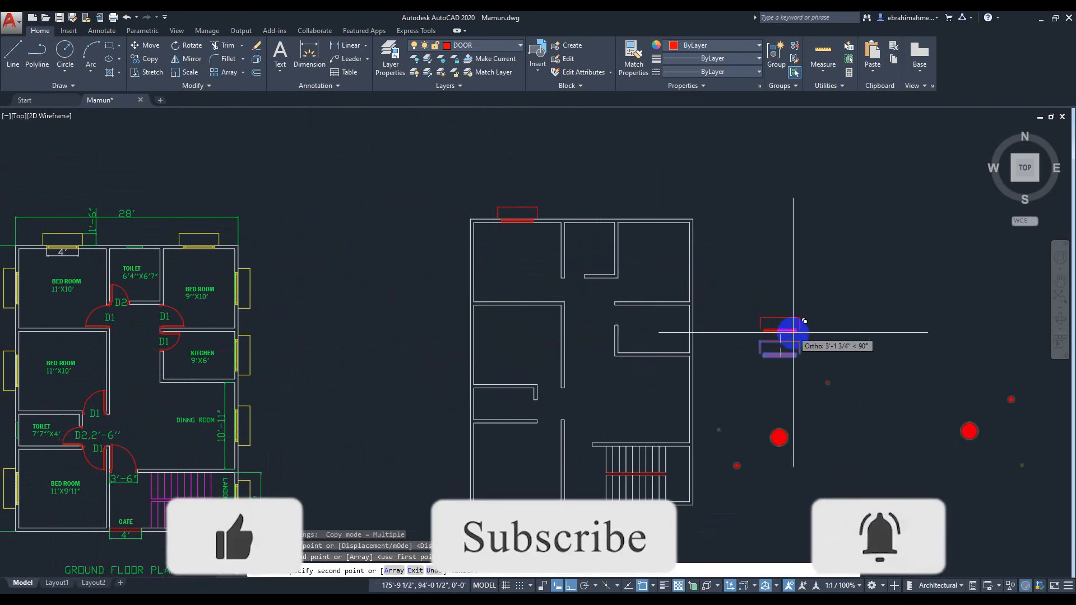
key(Escape)
- Delete the window block copy from the upper-left bedroom's top wall
scroll(528, 218, up, 6)
click(497, 205)
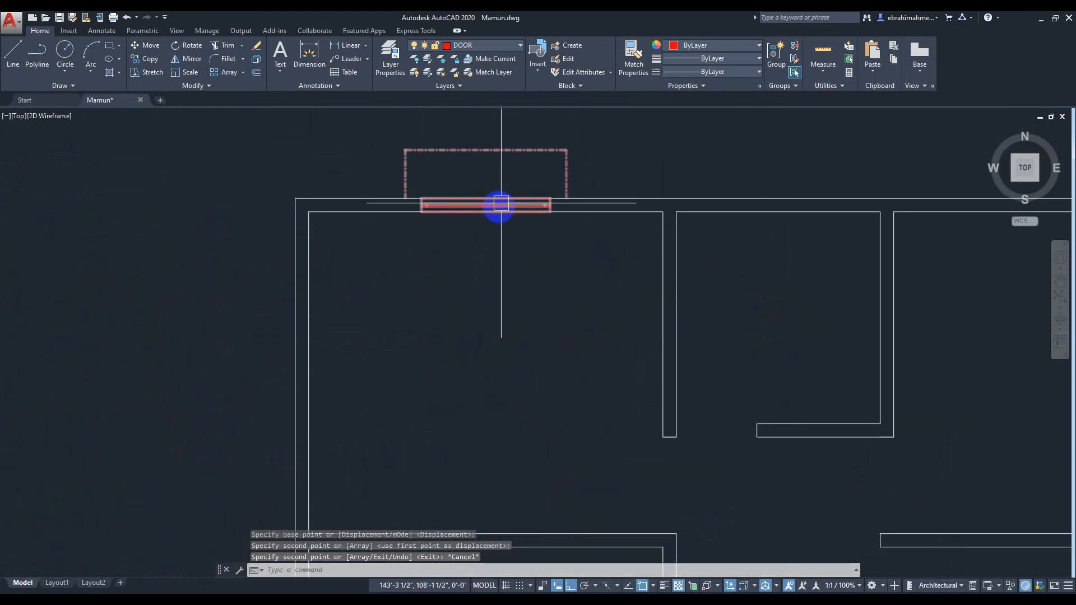
key(Delete)
scroll(588, 264, down, 6)
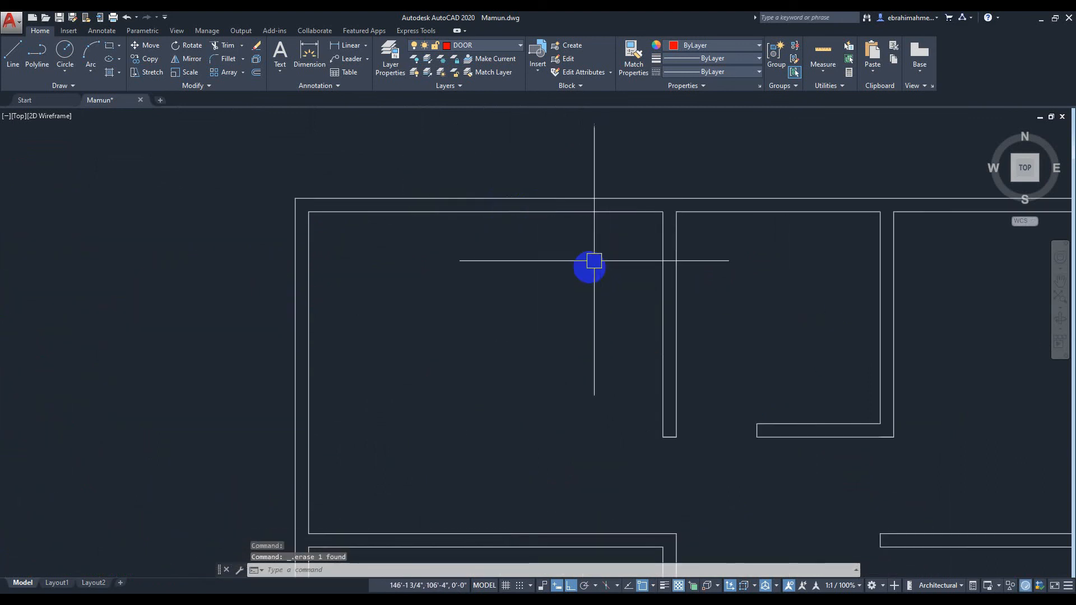
- Move the original window block beside the plan to the Window layer
middle_drag(946, 351, 788, 352)
scroll(621, 375, up, 2)
mouse_move(626, 378)
middle_down()
mouse_move(693, 360)
mouse_move(712, 394)
middle_up()
scroll(645, 381, up, 6)
click(499, 161)
click(779, 314)
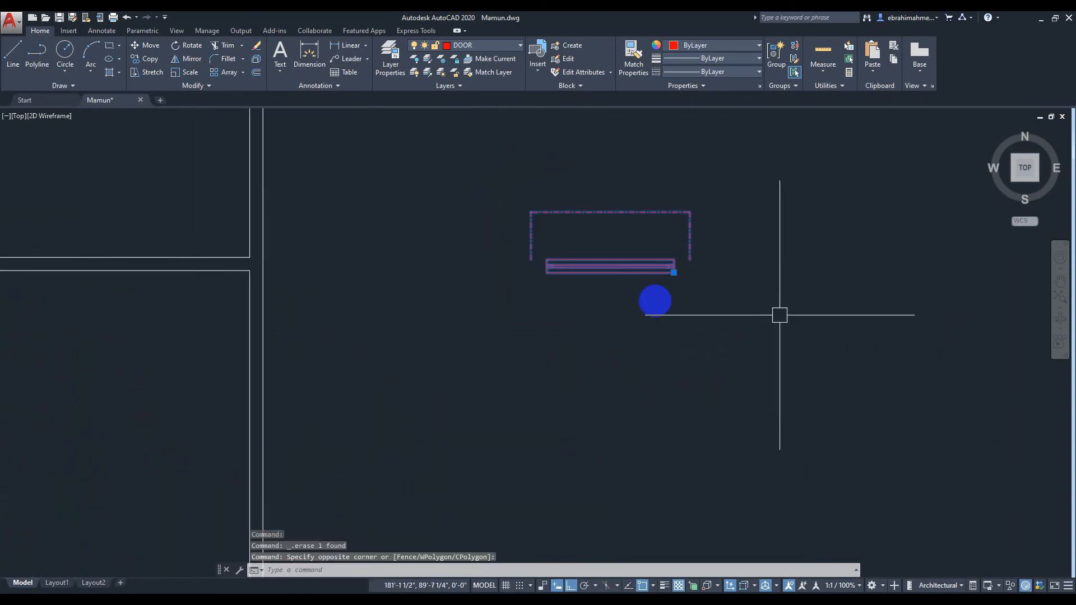
click(519, 44)
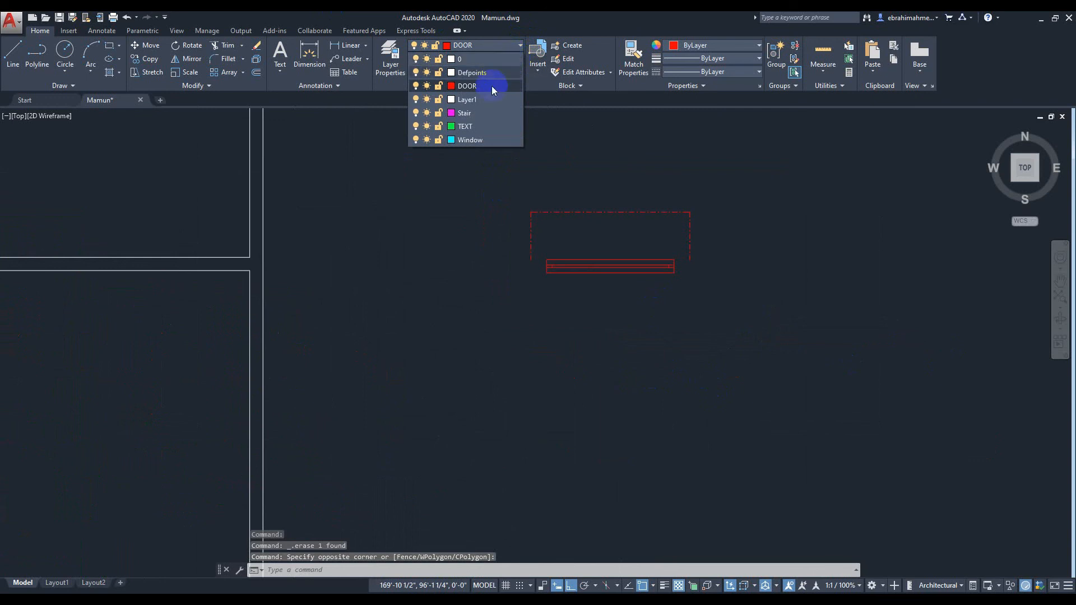
click(476, 141)
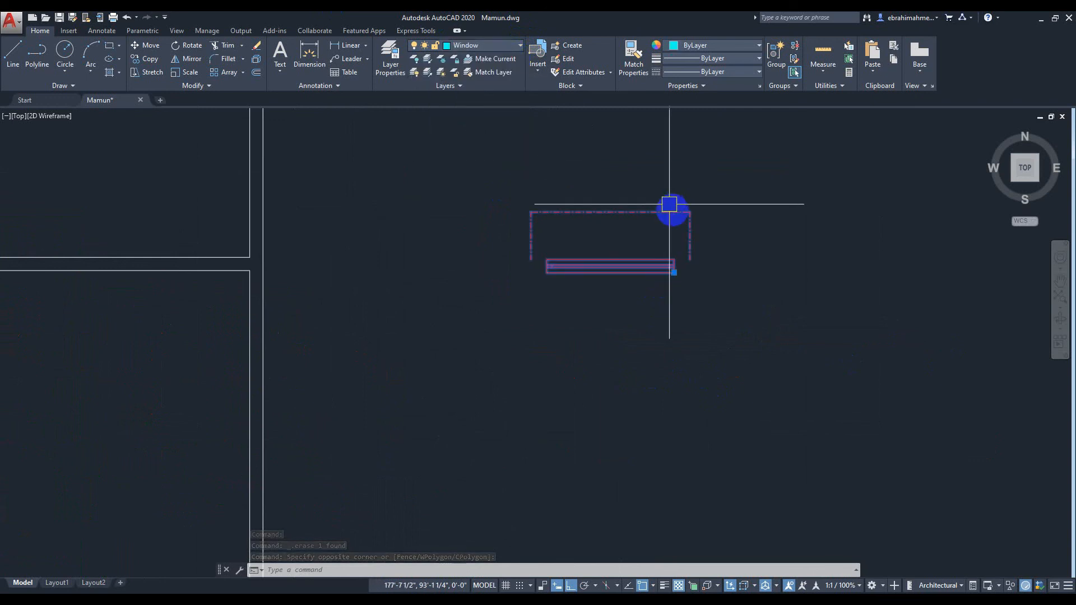
key(Escape)
- Reselect the window block and assign it to the Window layer again
scroll(679, 213, down, 2)
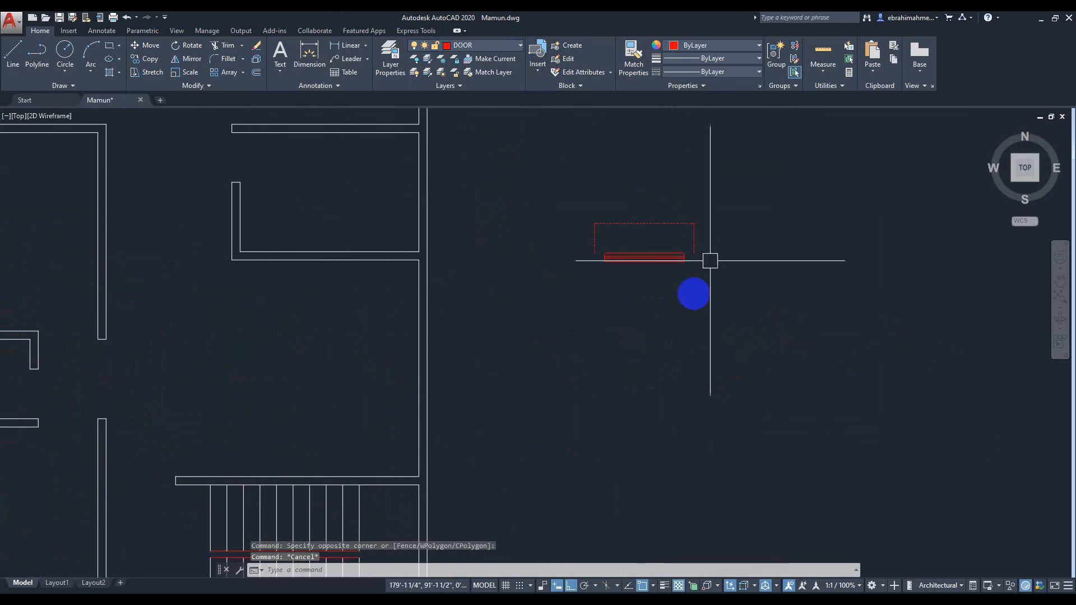
click(525, 163)
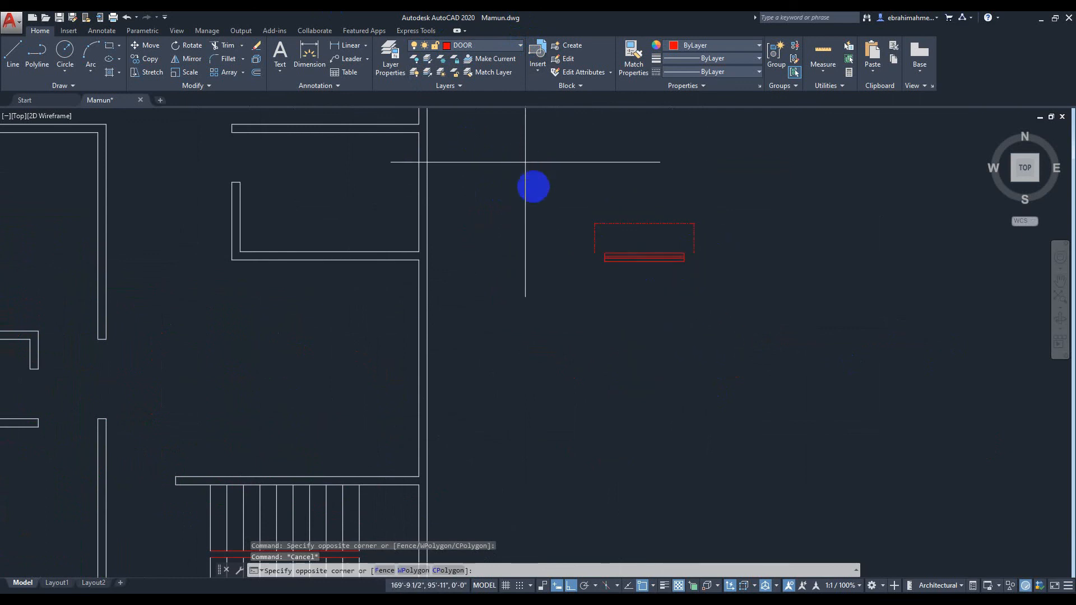
click(751, 326)
click(520, 46)
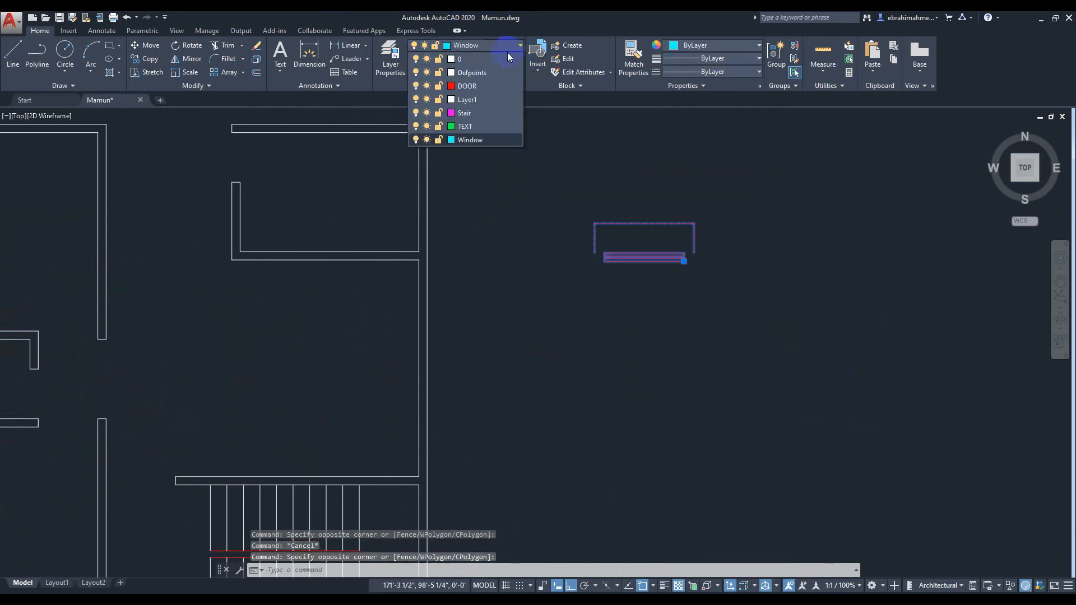
click(476, 140)
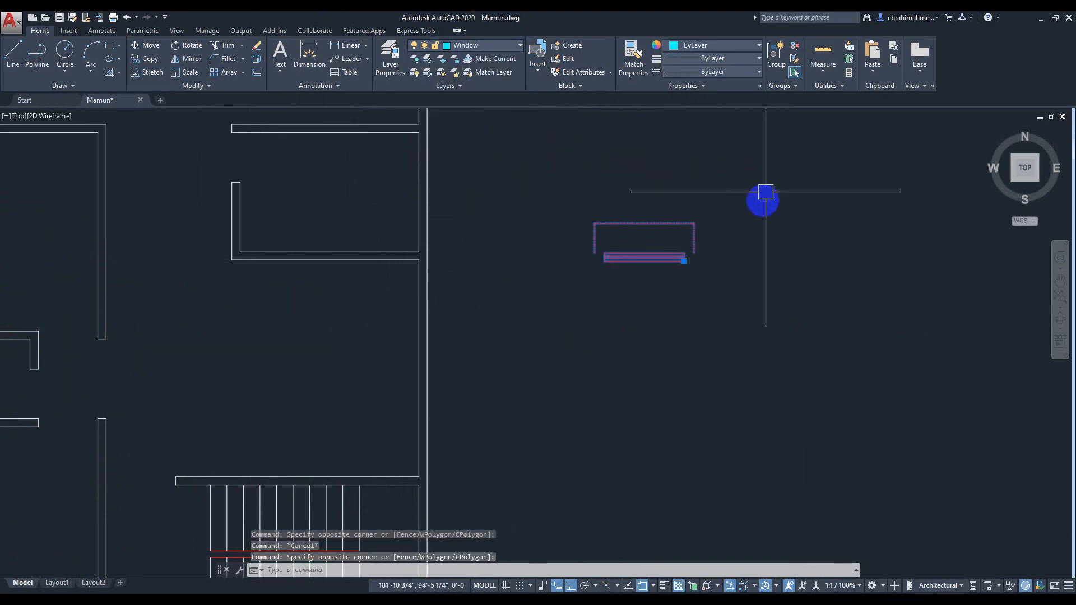
click(527, 182)
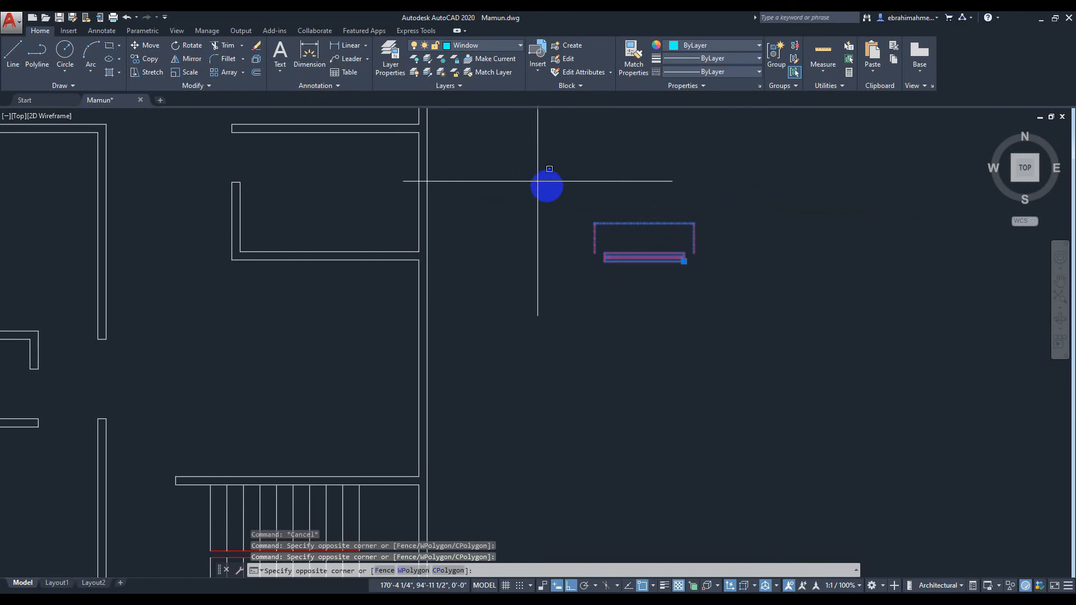
click(736, 287)
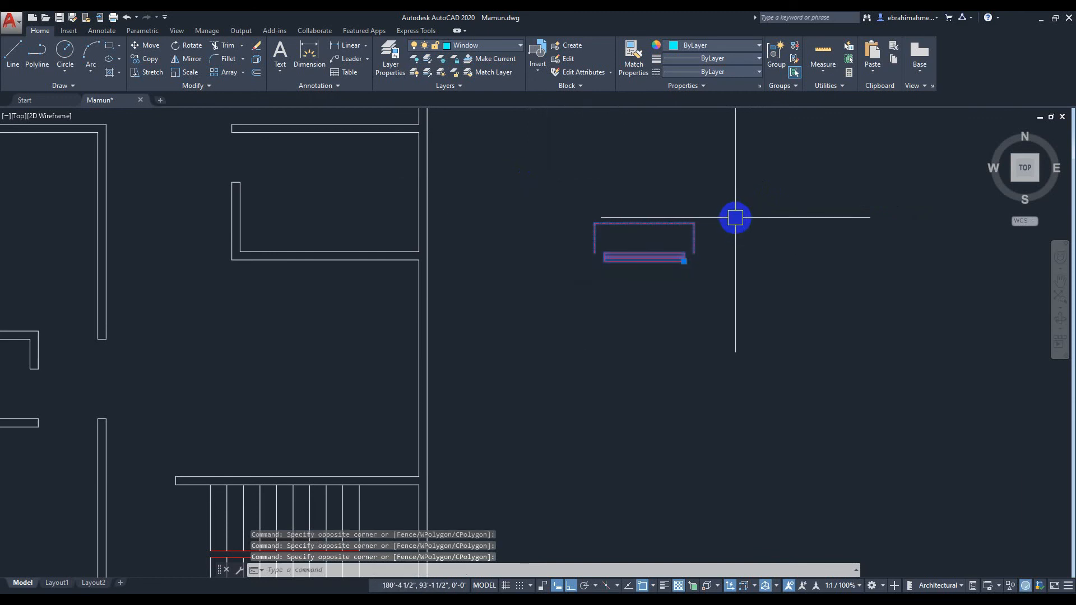
key(Escape)
- Override the window block's object color with Green
scroll(736, 240, down, 2)
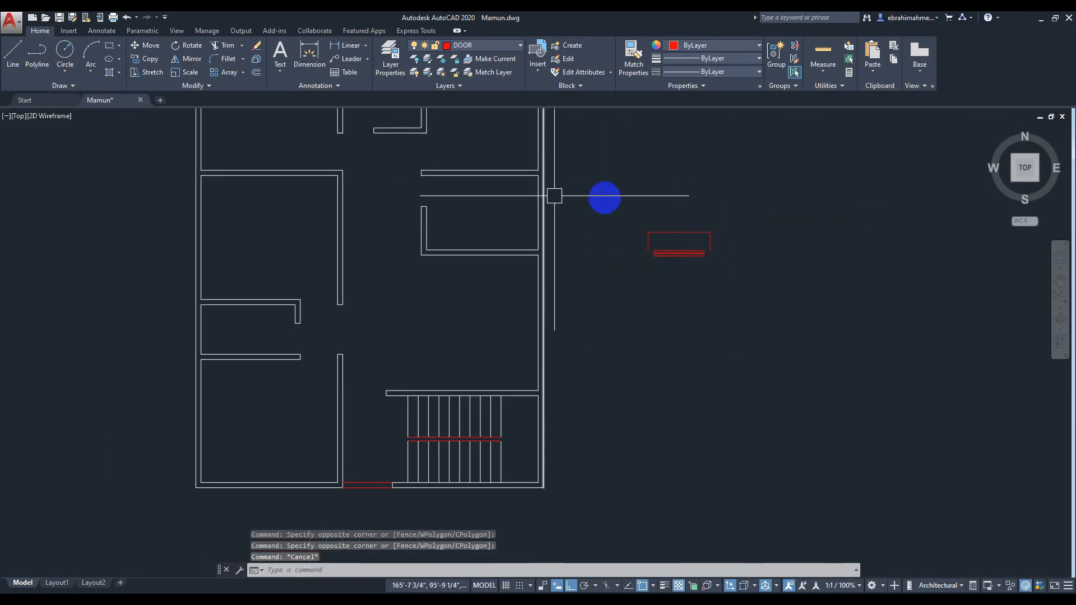
click(616, 191)
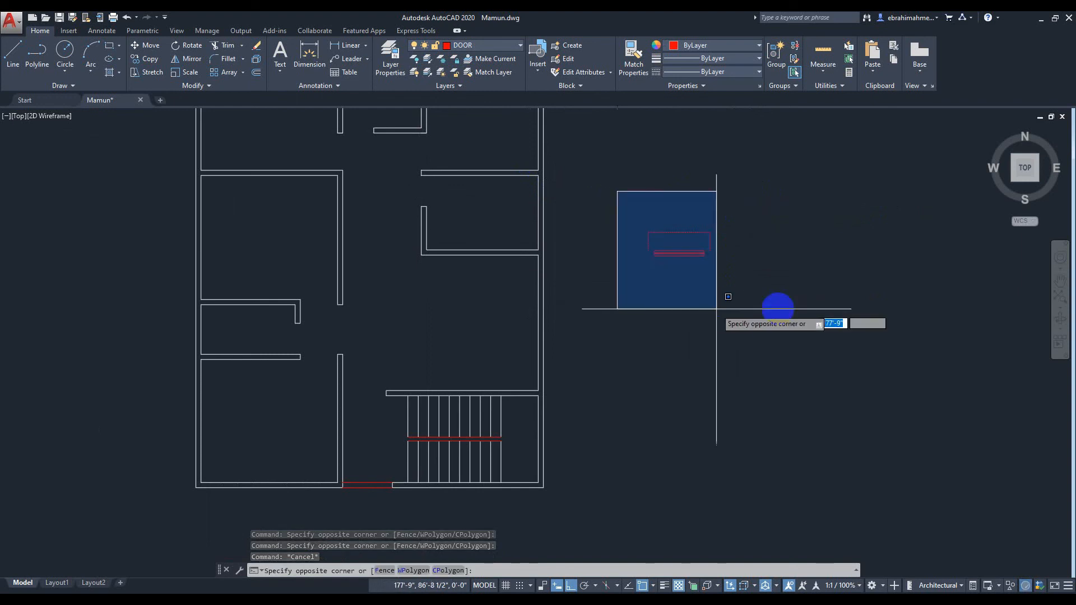
click(788, 306)
click(757, 46)
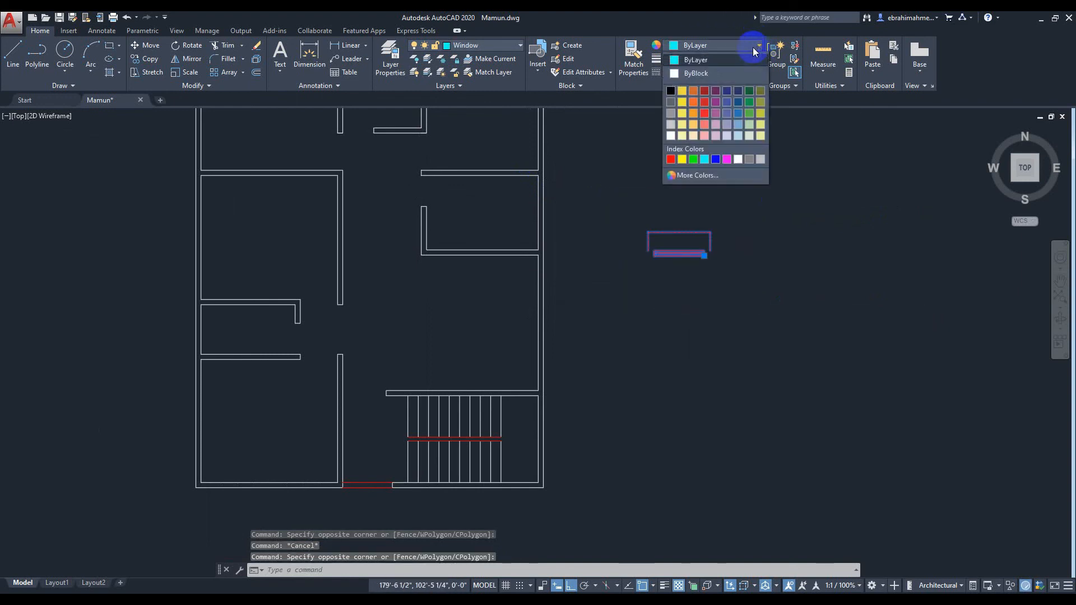
click(704, 159)
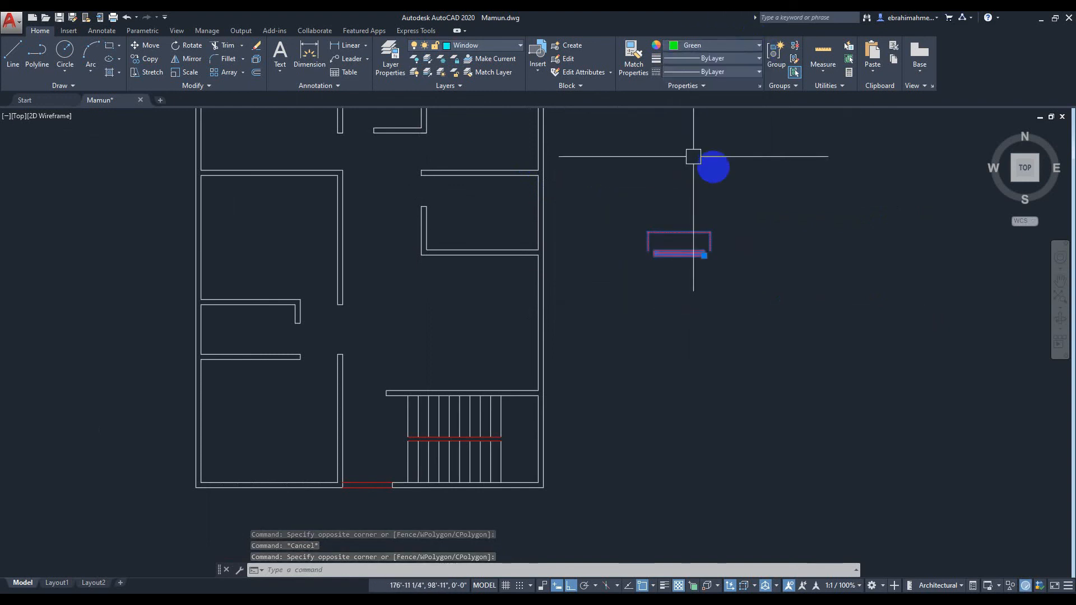
click(788, 228)
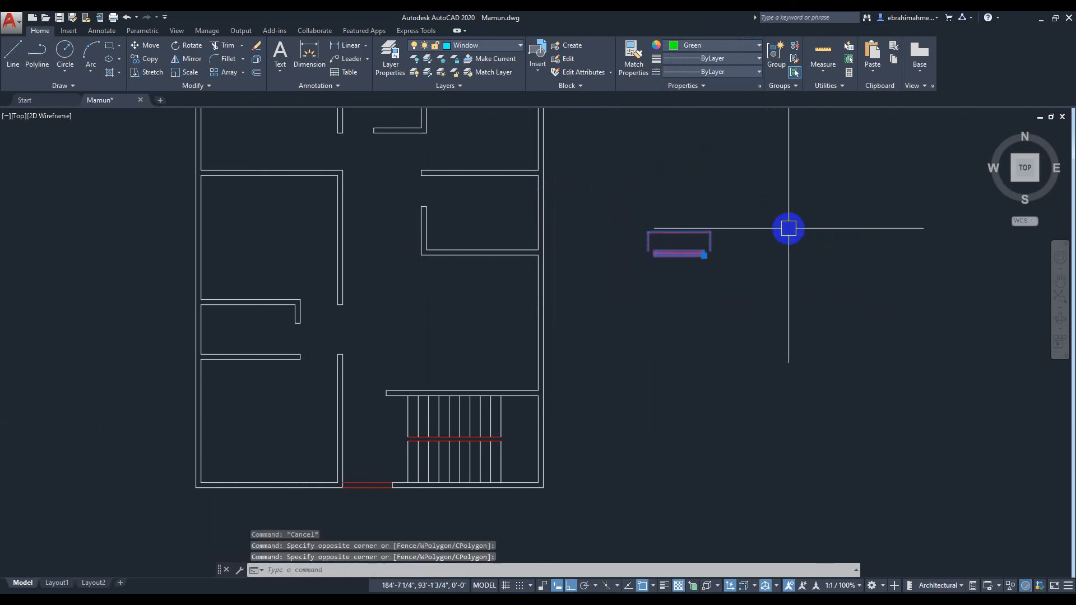
scroll(751, 222, up, 2)
key(Escape)
scroll(728, 221, down, 5)
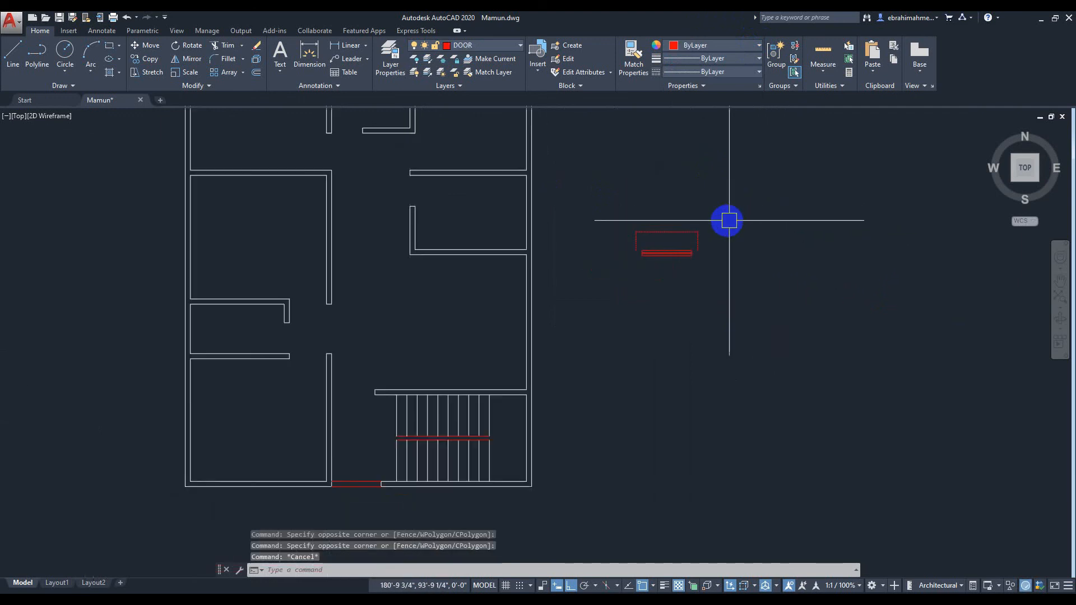
scroll(701, 216, up, 4)
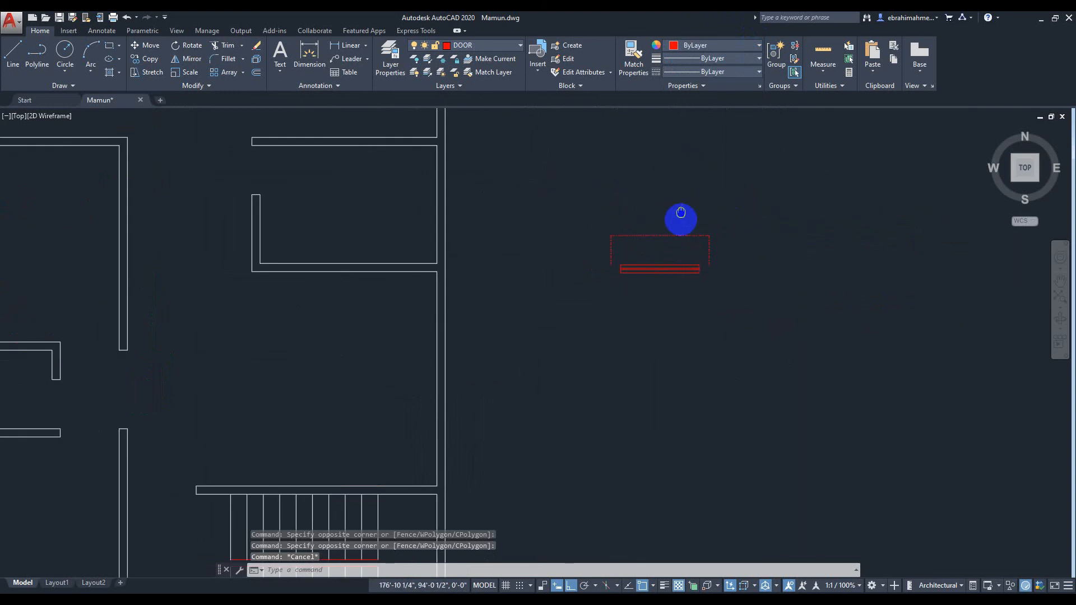
middle_drag(680, 213, 676, 232)
scroll(661, 210, down, 2)
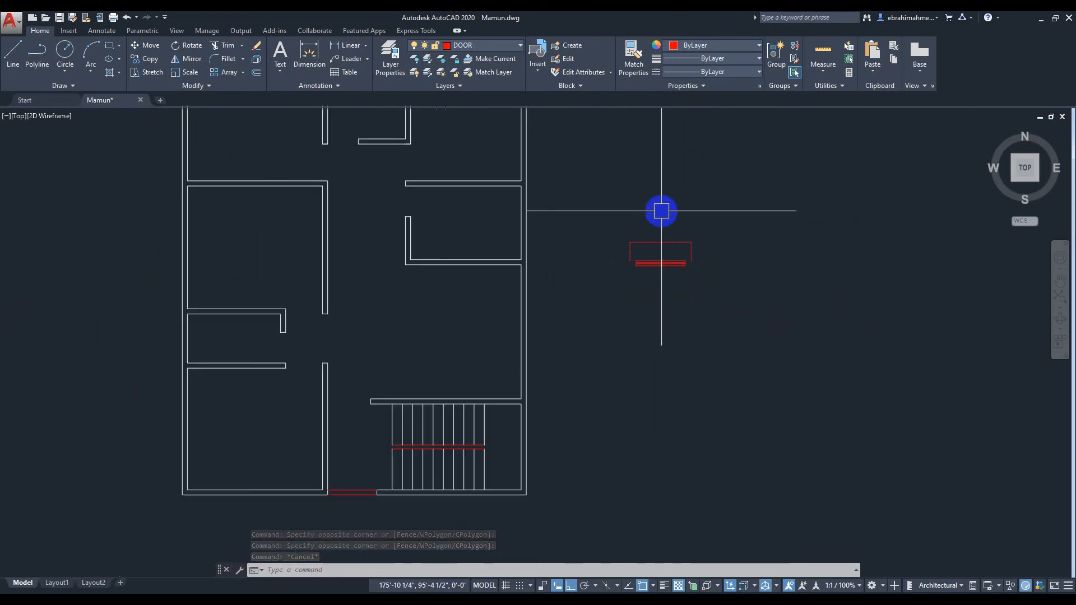
scroll(638, 213, up, 2)
scroll(606, 210, down, 2)
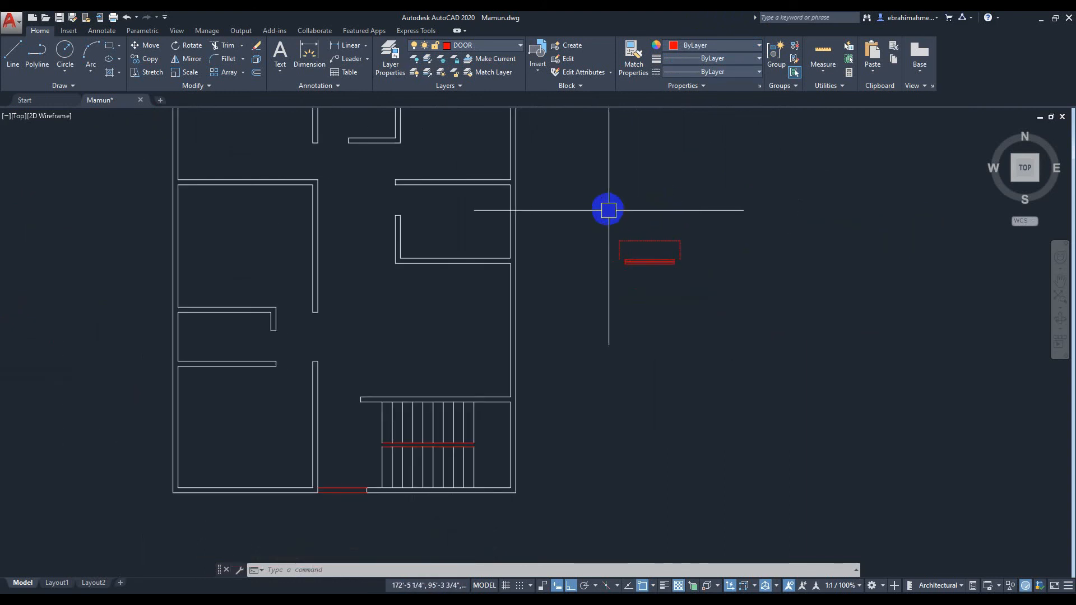
- Place a copy of the window block on the upper-left bedroom's top wall, matching its bottom edge midpoint to the inner wall line's midpoint
mouse_move(594, 184)
mouse_down()
mouse_move(605, 334)
mouse_move(800, 335)
mouse_up()
drag(700, 177, 564, 297)
text(co)
key(Return)
scroll(588, 286, up, 5)
scroll(817, 211, up, 4)
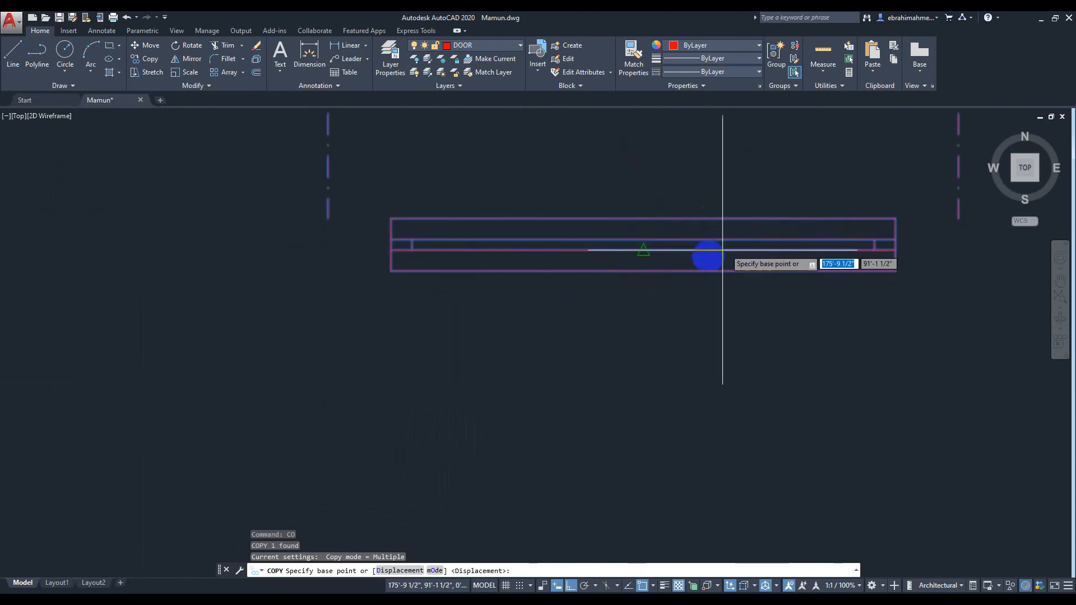
click(643, 271)
scroll(325, 301, down, 8)
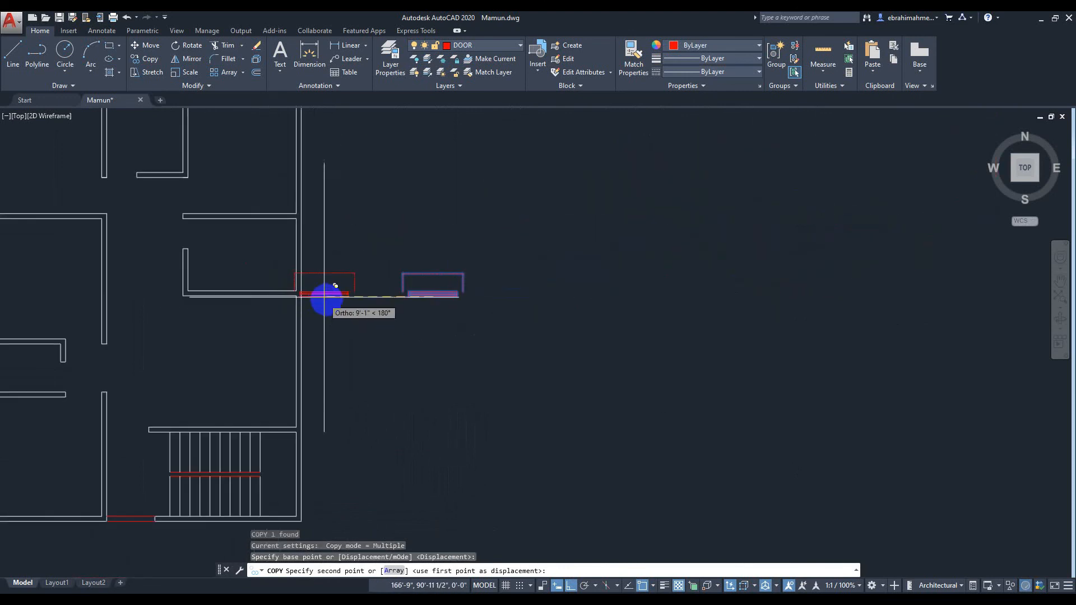
scroll(377, 227, up, 6)
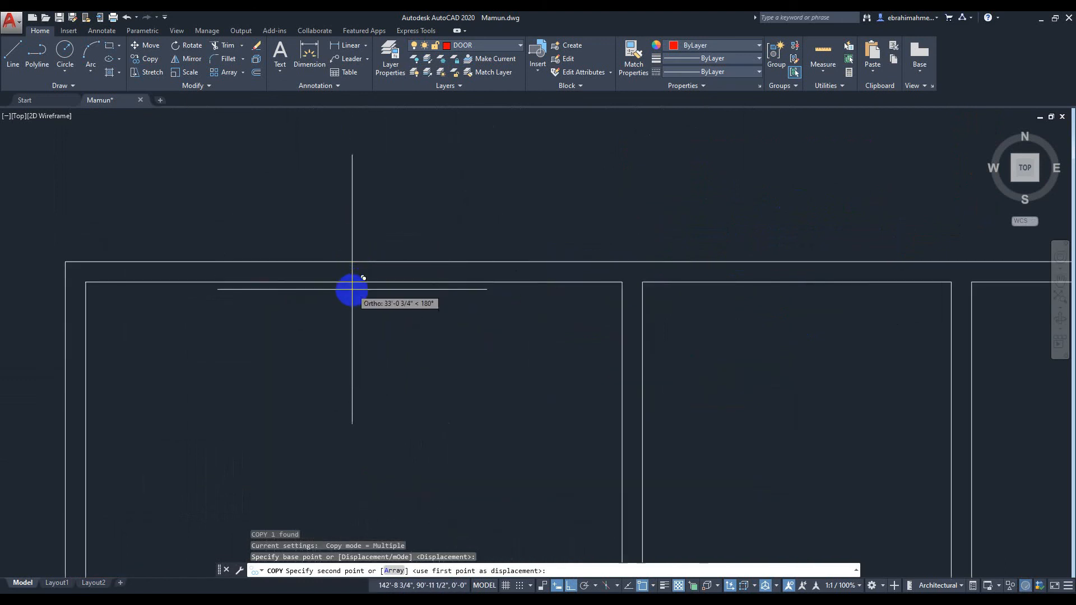
click(353, 281)
scroll(448, 313, down, 5)
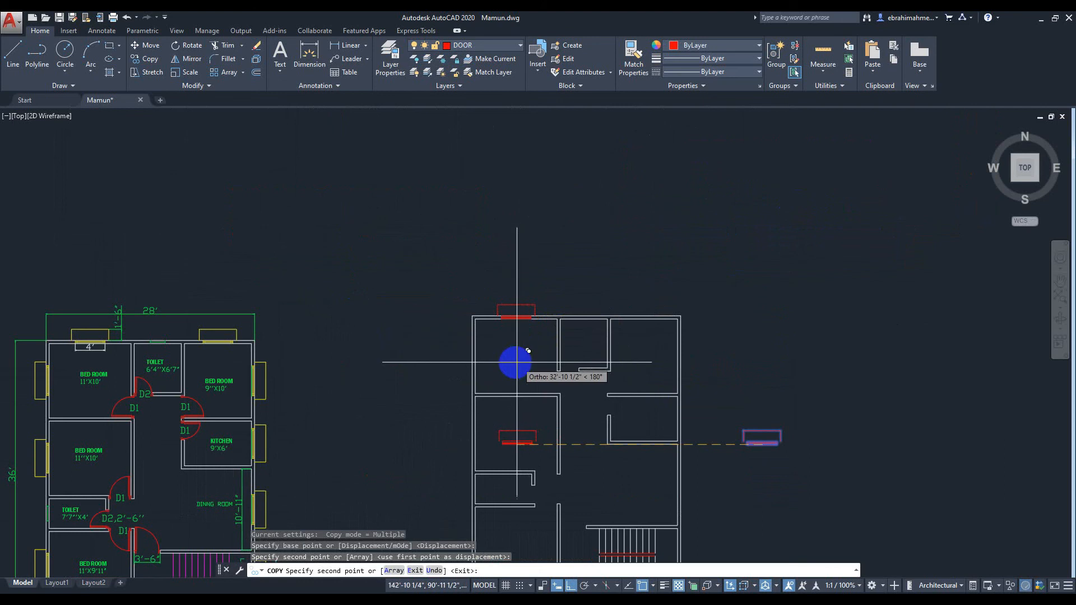
- Place a copy of the window block on the upper-right bedroom's top wall, at the inner wall line's midpoint
scroll(547, 297, up, 4)
scroll(516, 243, up, 4)
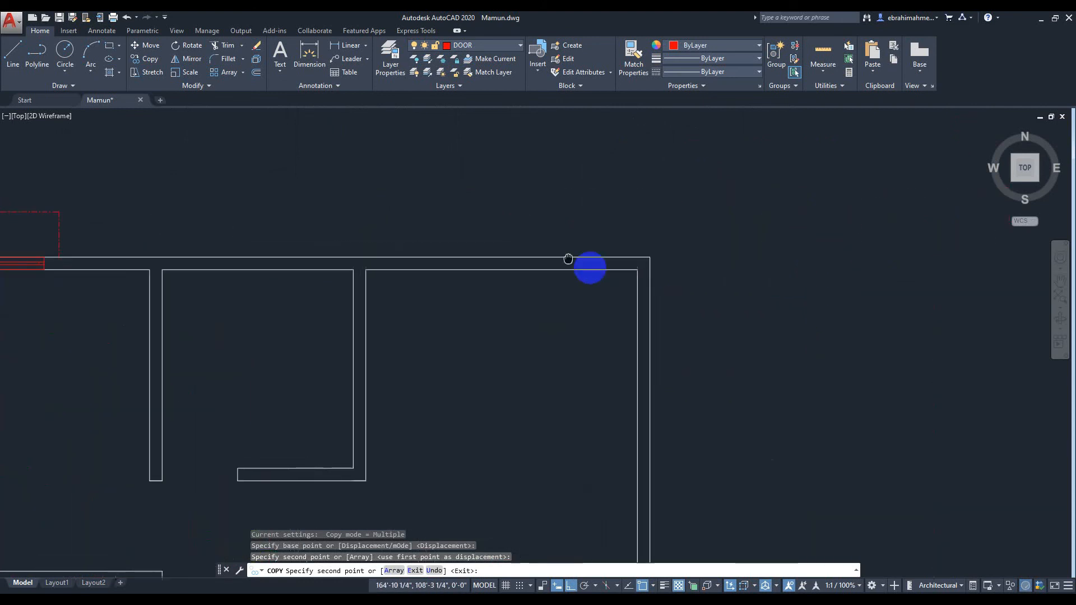
click(530, 280)
scroll(456, 396, down, 6)
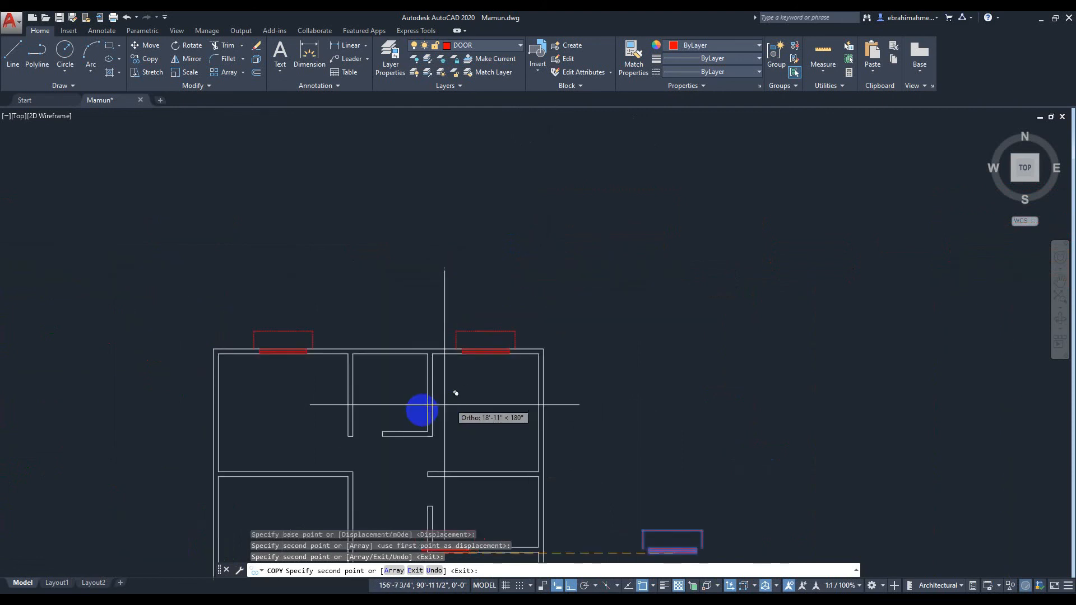
- Place a spare horizontal window copy in the empty space to the right of the original block and end the Copy command
scroll(448, 260, down, 2)
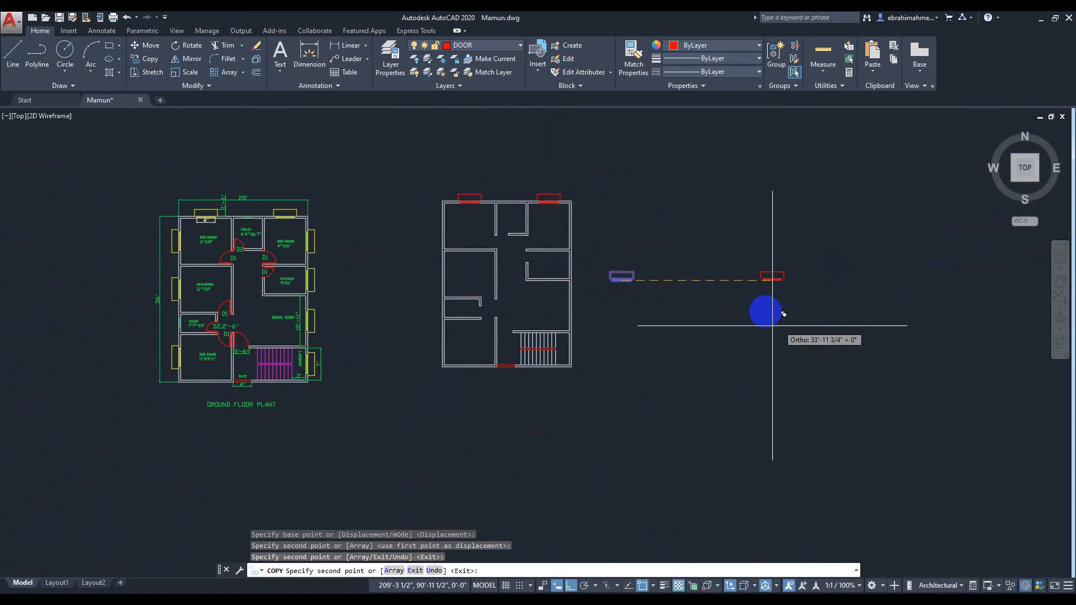
click(796, 272)
key(Escape)
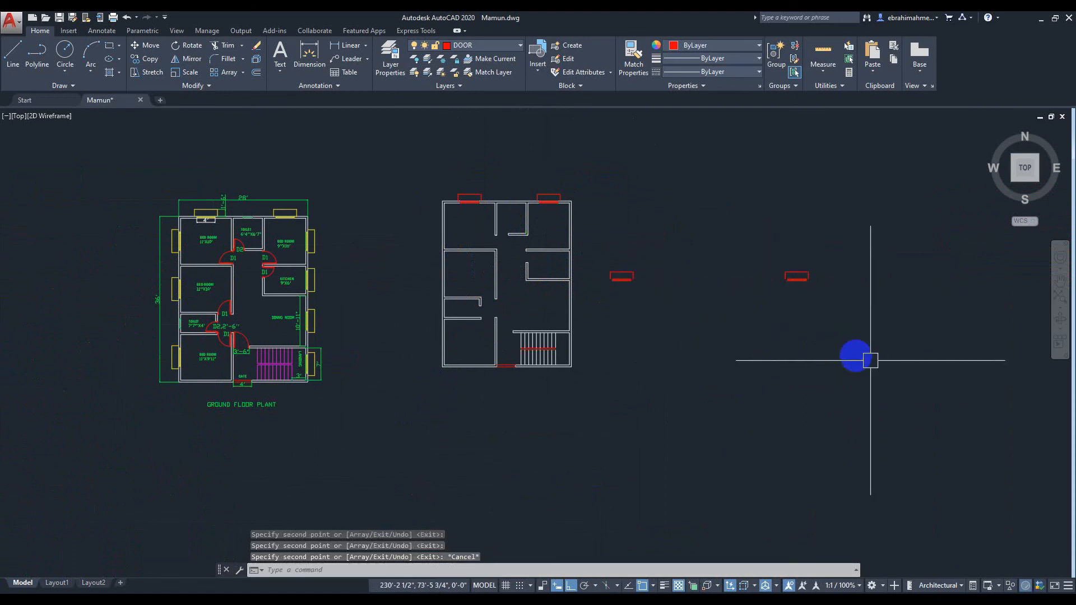
- Rotate the spare window block 270° about the midpoint of its right end so its projection faces right
click(781, 237)
click(833, 319)
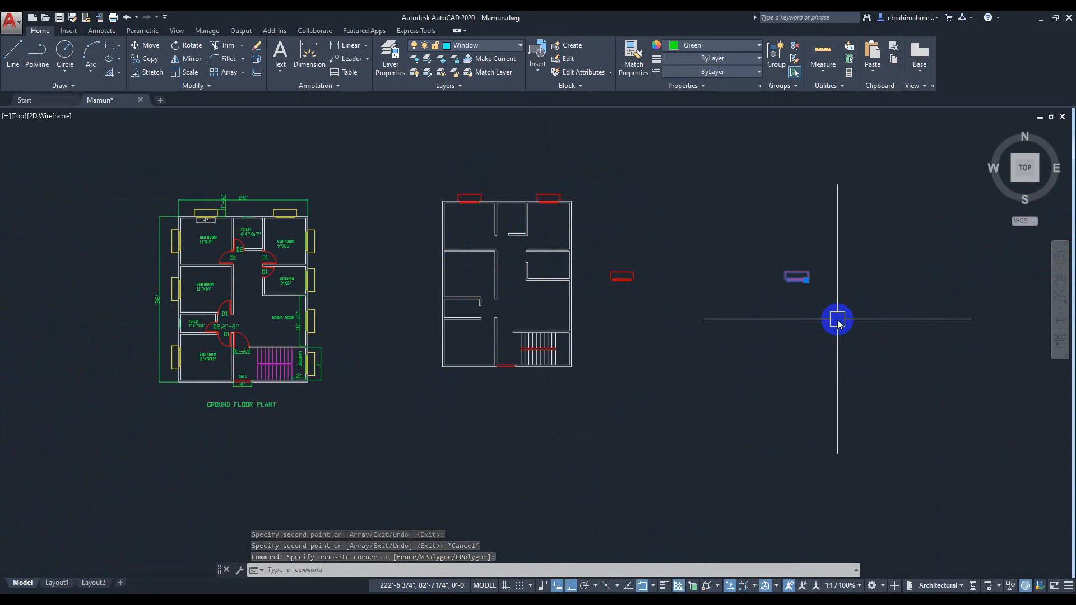
text(M)
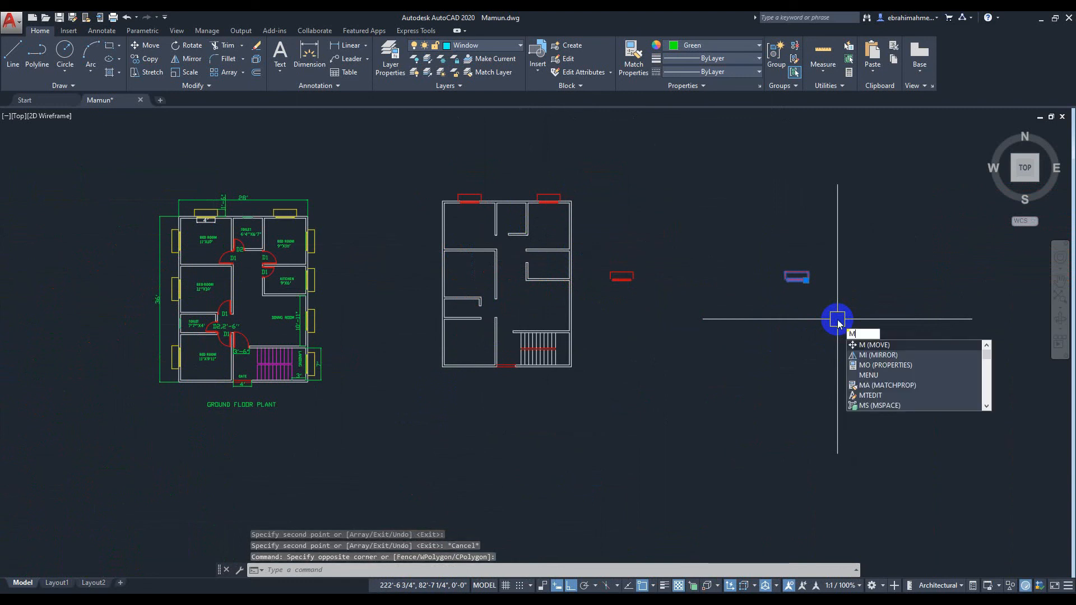
key(BackSpace)
text(r)
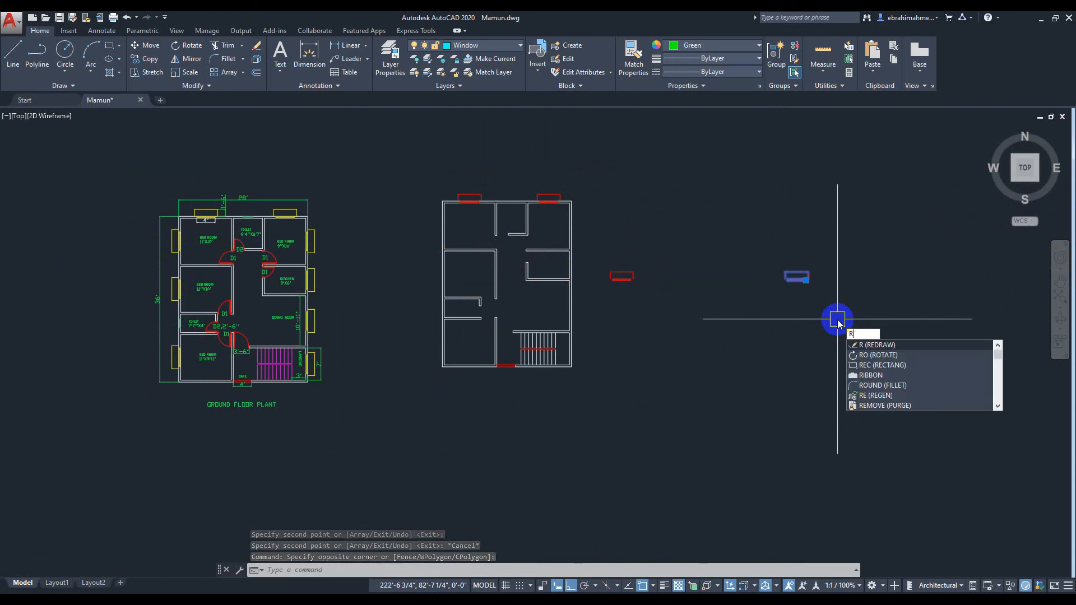
text(o)
key(Return)
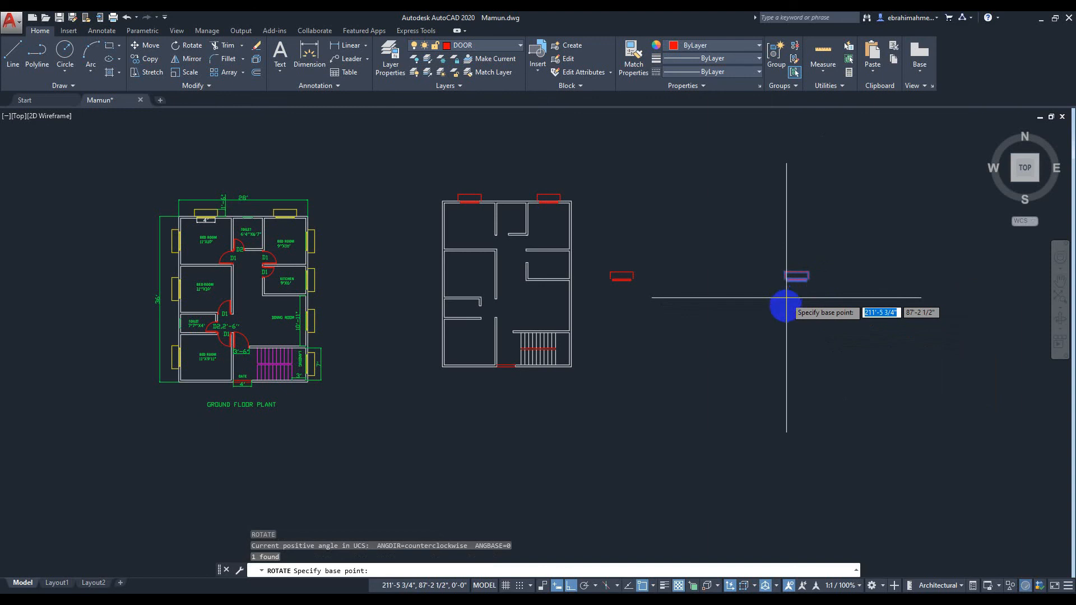
scroll(786, 298, up, 5)
scroll(856, 227, up, 2)
middle_drag(856, 227, 782, 325)
scroll(782, 325, up, 2)
click(758, 292)
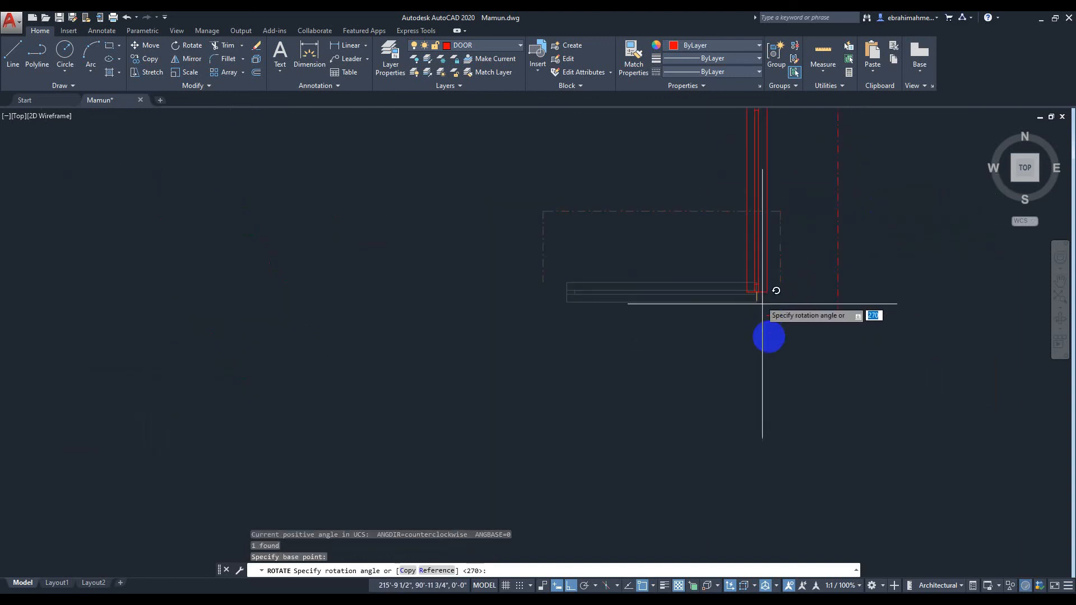
click(763, 353)
- Rotate the original window block beside the plan 90° about the midpoint of its left end so its projection faces left
scroll(616, 350, down, 5)
mouse_move(455, 348)
middle_down()
mouse_move(661, 301)
mouse_move(674, 279)
middle_up()
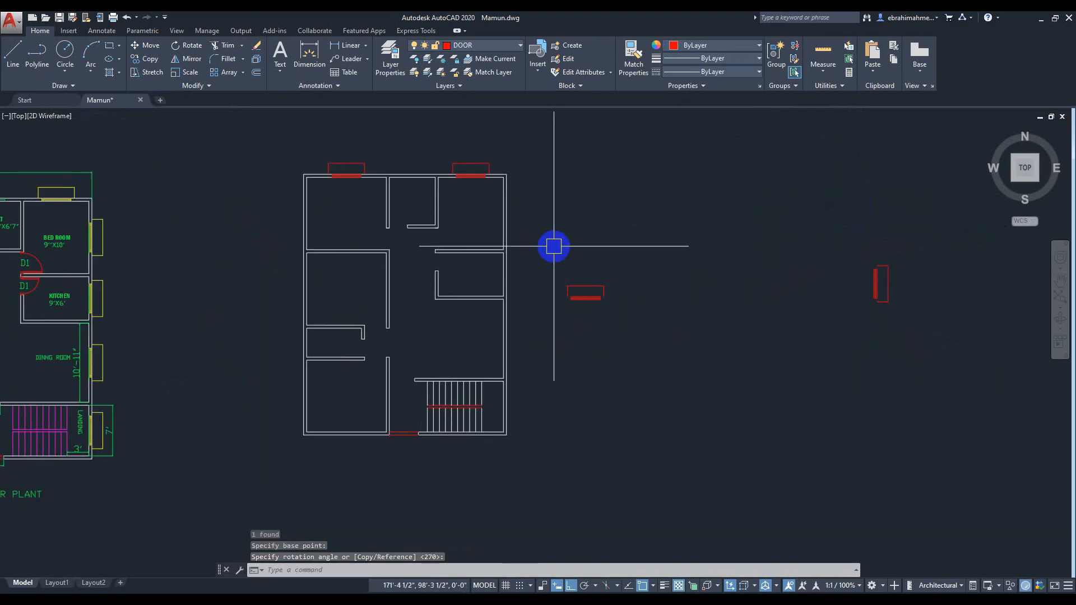
mouse_move(550, 251)
mouse_down()
mouse_move(579, 329)
mouse_move(656, 338)
mouse_up()
click(646, 233)
click(562, 329)
text(ro)
key(Return)
scroll(589, 307, up, 4)
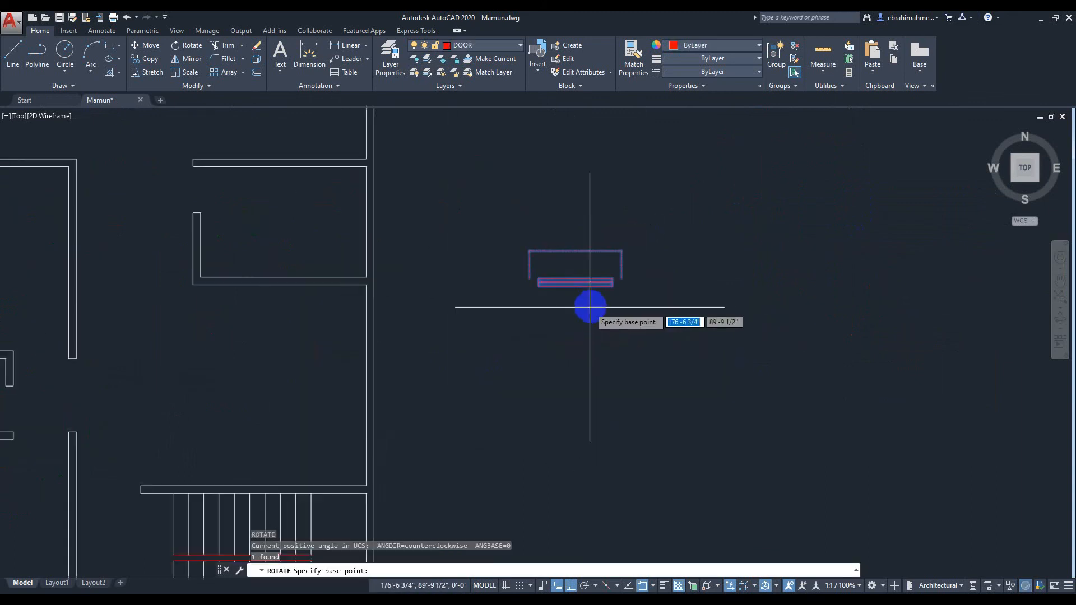
scroll(552, 293, up, 3)
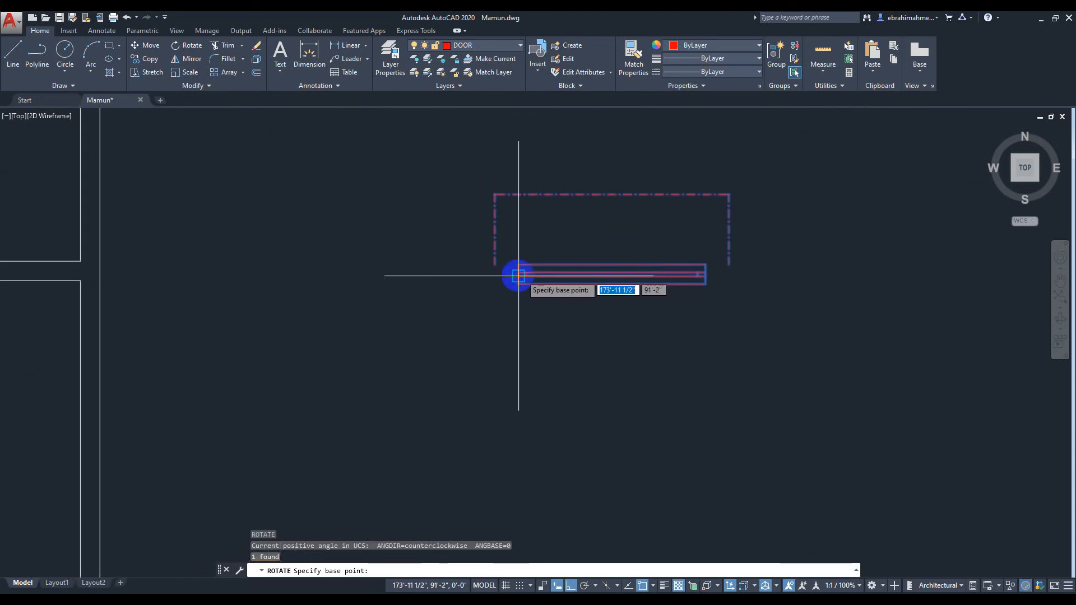
scroll(518, 275, up, 3)
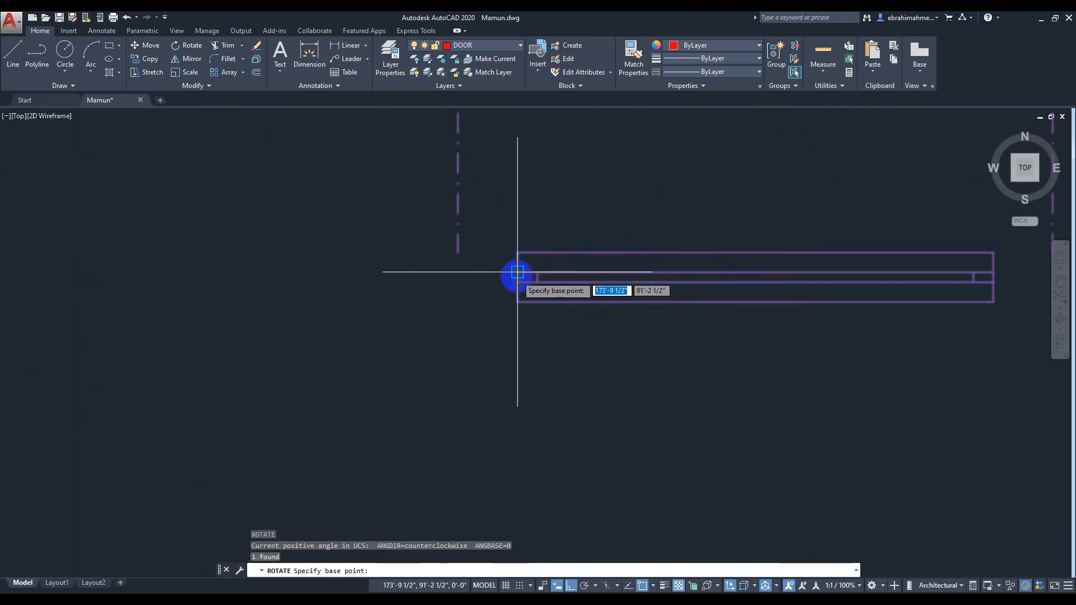
click(517, 276)
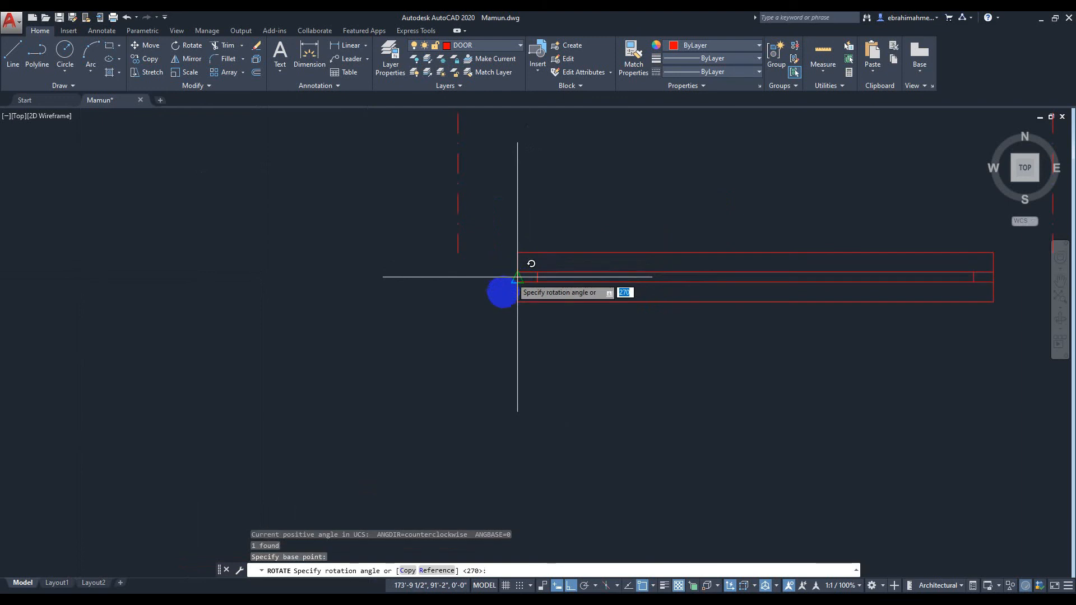
scroll(520, 302, down, 6)
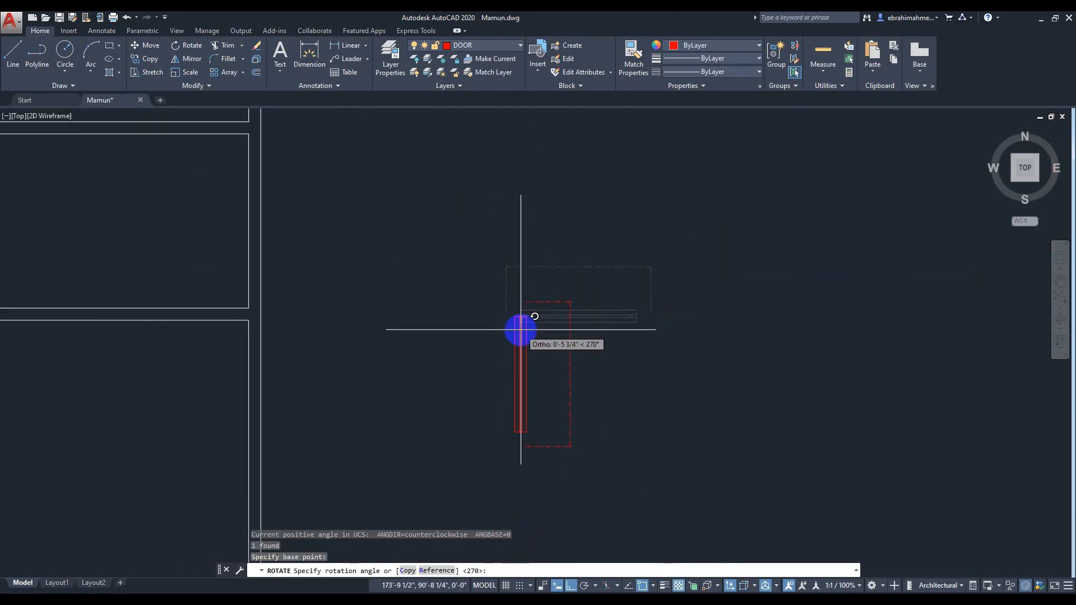
scroll(521, 329, down, 2)
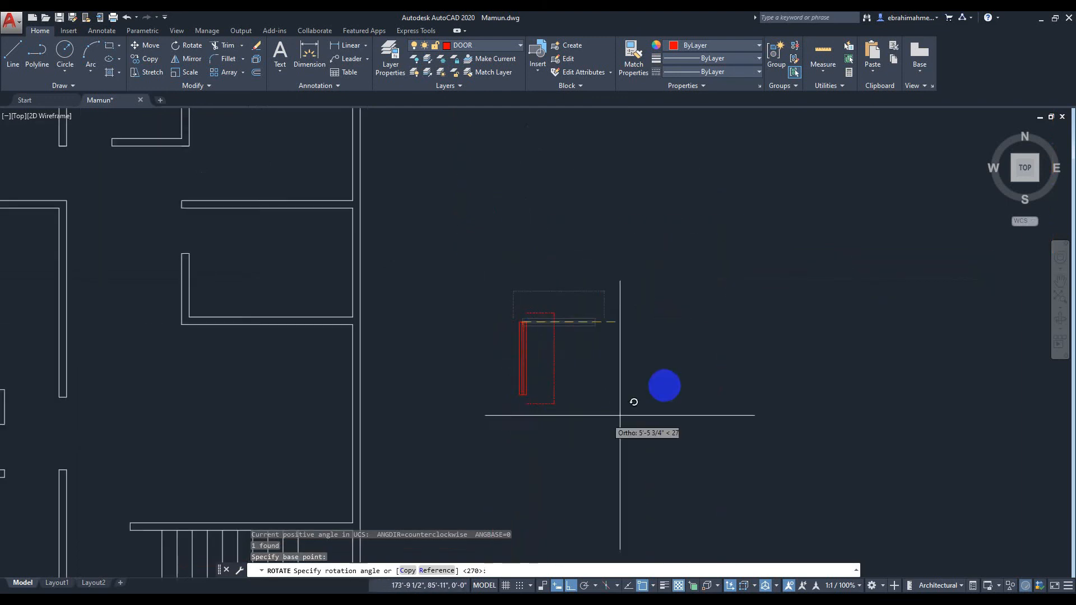
click(572, 212)
- Copy the left-facing window block from its right edge midpoint to the inner line midpoint of the upper-left bedroom's left wall
scroll(653, 334, down, 5)
middle_drag(653, 334, 777, 298)
scroll(777, 299, up, 4)
click(587, 202)
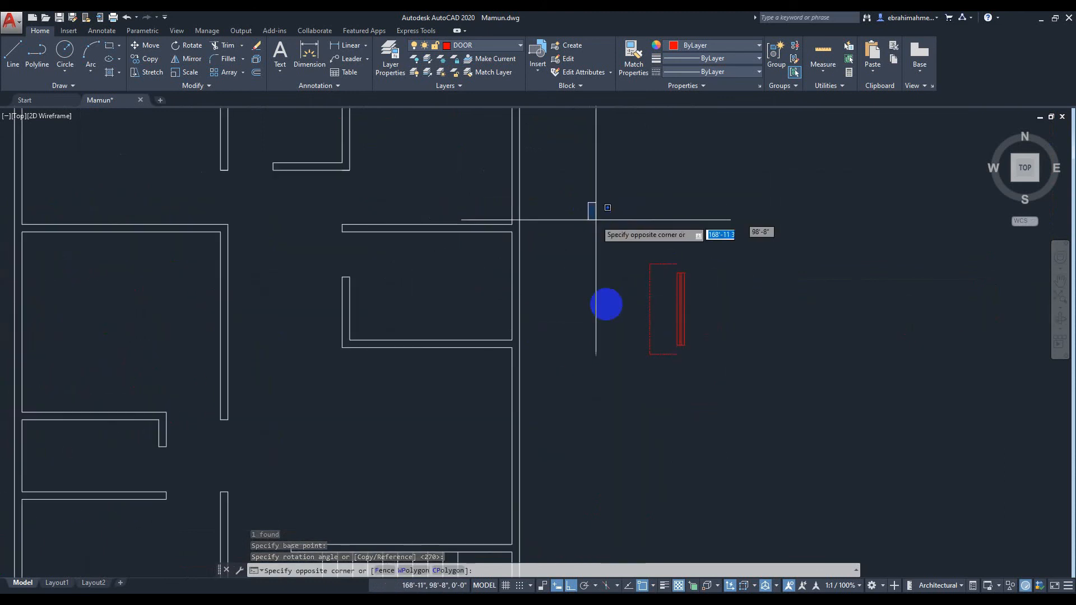
click(744, 383)
text(co)
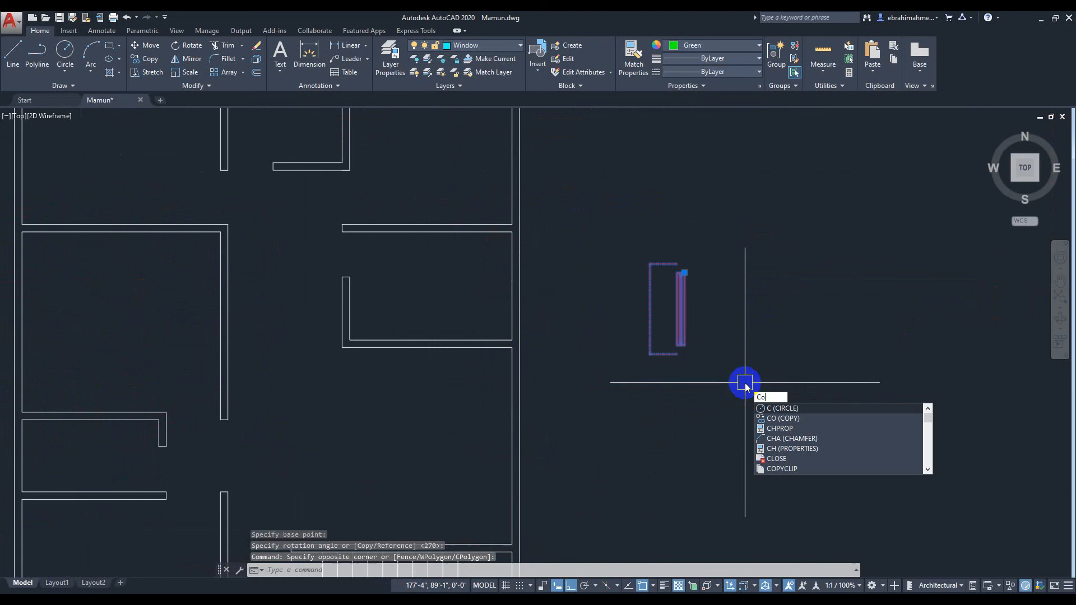
key(Return)
scroll(708, 364, up, 3)
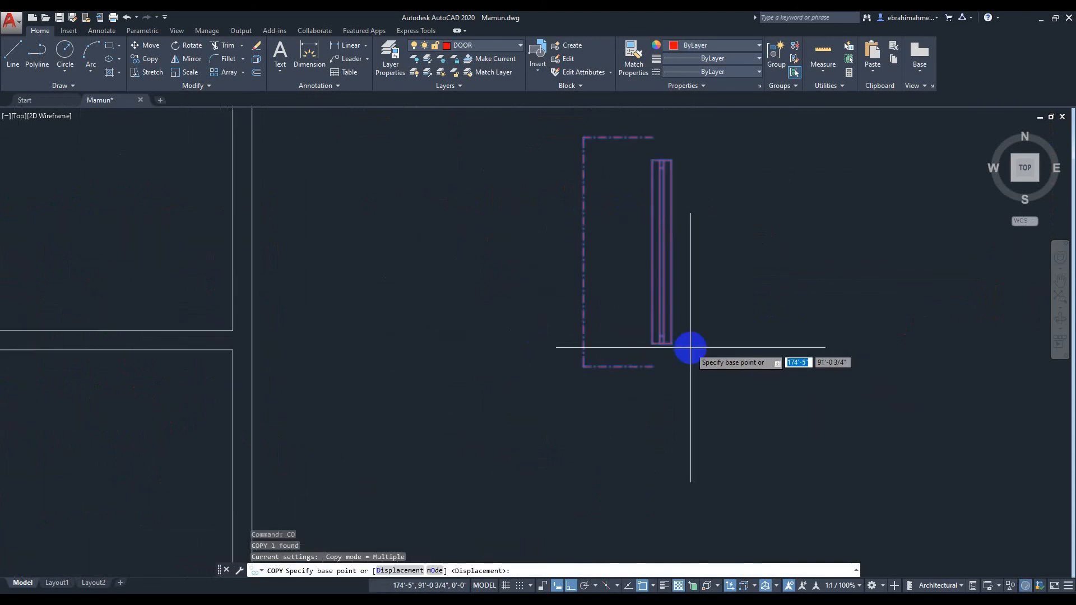
click(659, 207)
scroll(324, 325, down, 5)
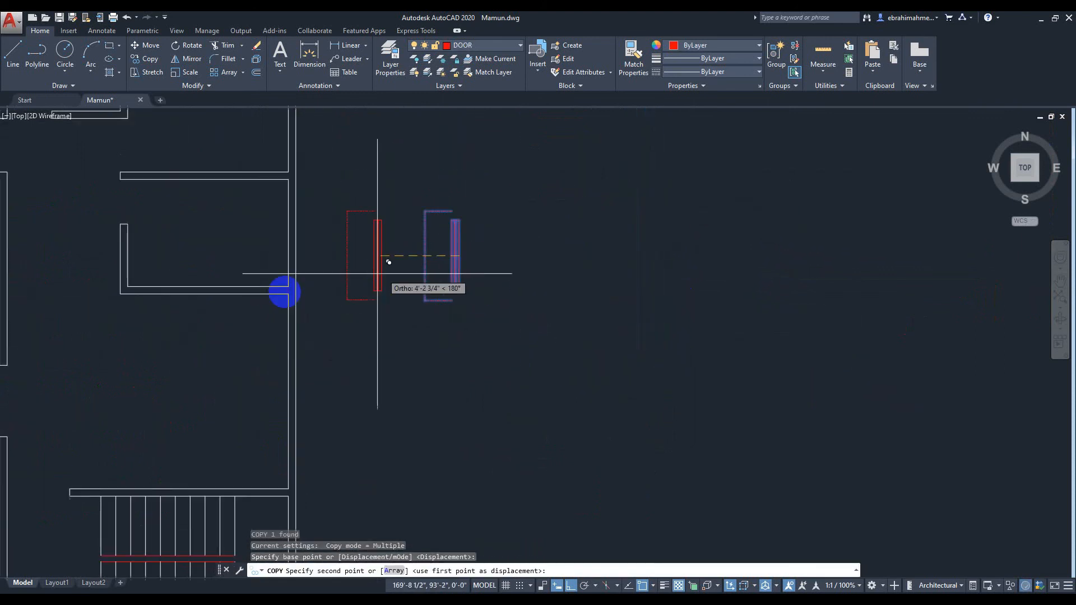
scroll(355, 310, down, 2)
middle_drag(359, 310, 476, 284)
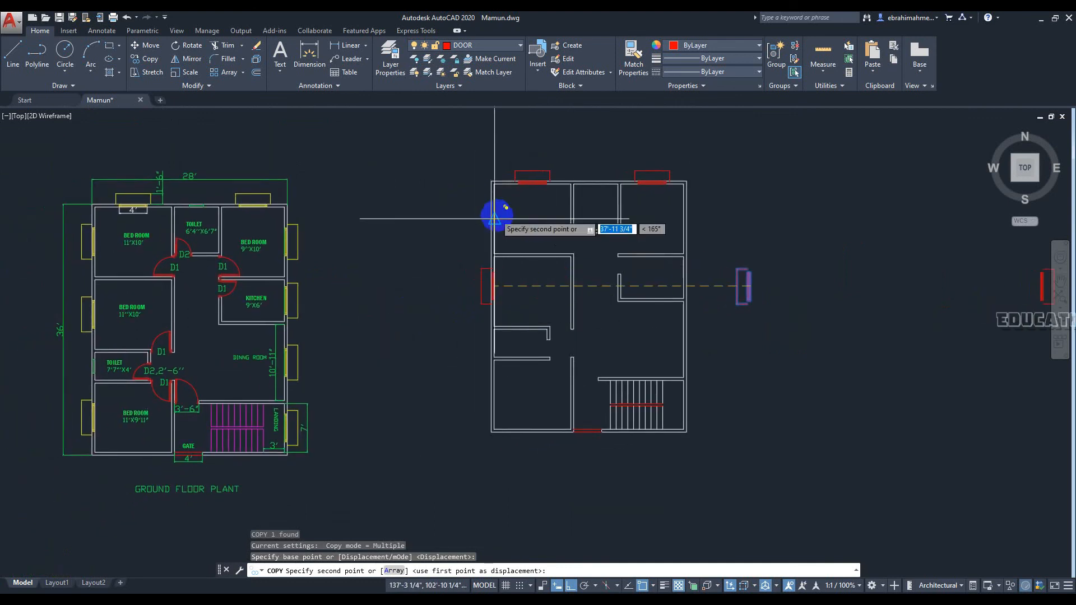
scroll(498, 212, up, 4)
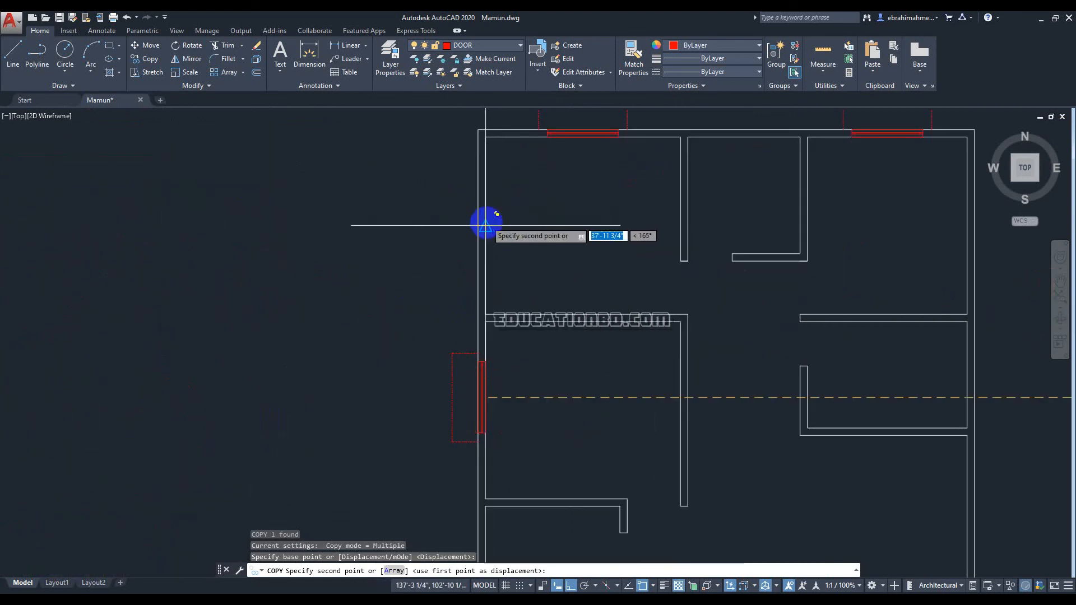
click(484, 220)
- Place left-facing window copies at the inner line midpoints of the middle-left and lower-left bedrooms' left walls, and end copying
middle_drag(426, 336, 469, 286)
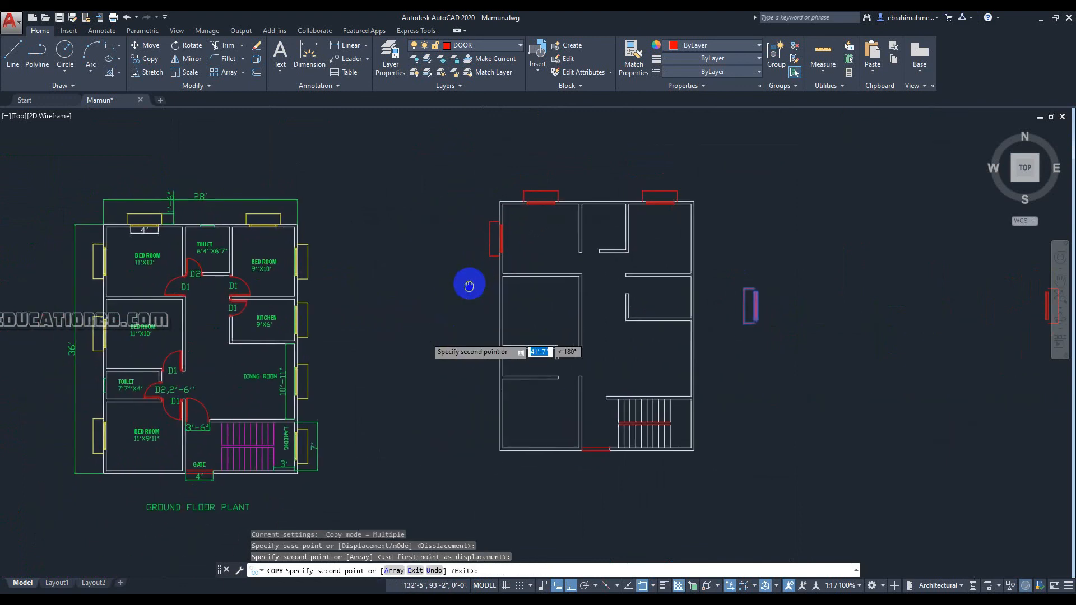
scroll(502, 343, up, 4)
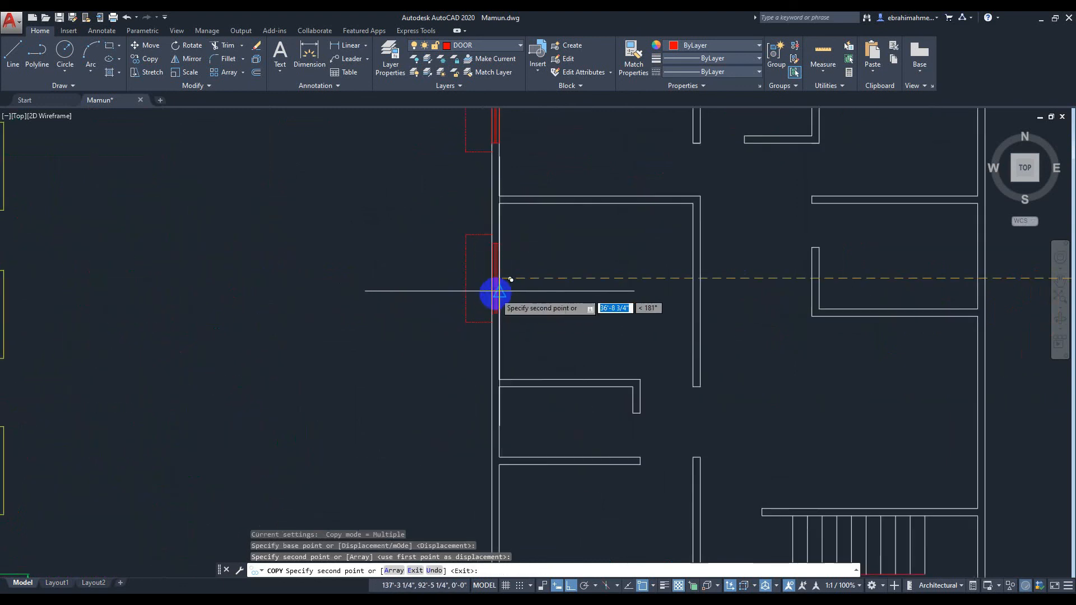
scroll(468, 370, down, 6)
middle_drag(427, 371, 470, 306)
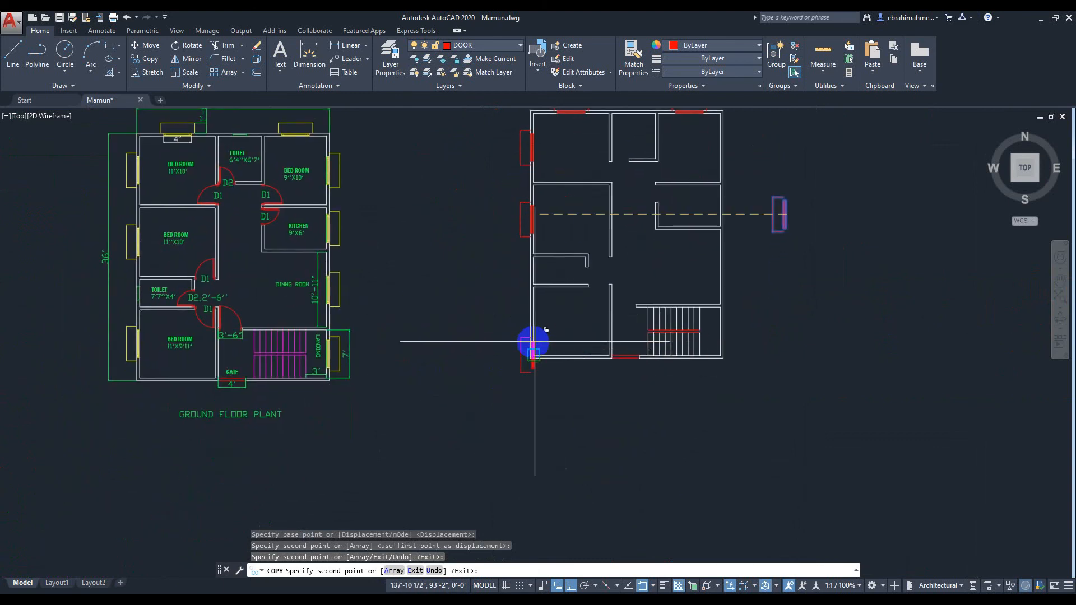
scroll(535, 339, up, 4)
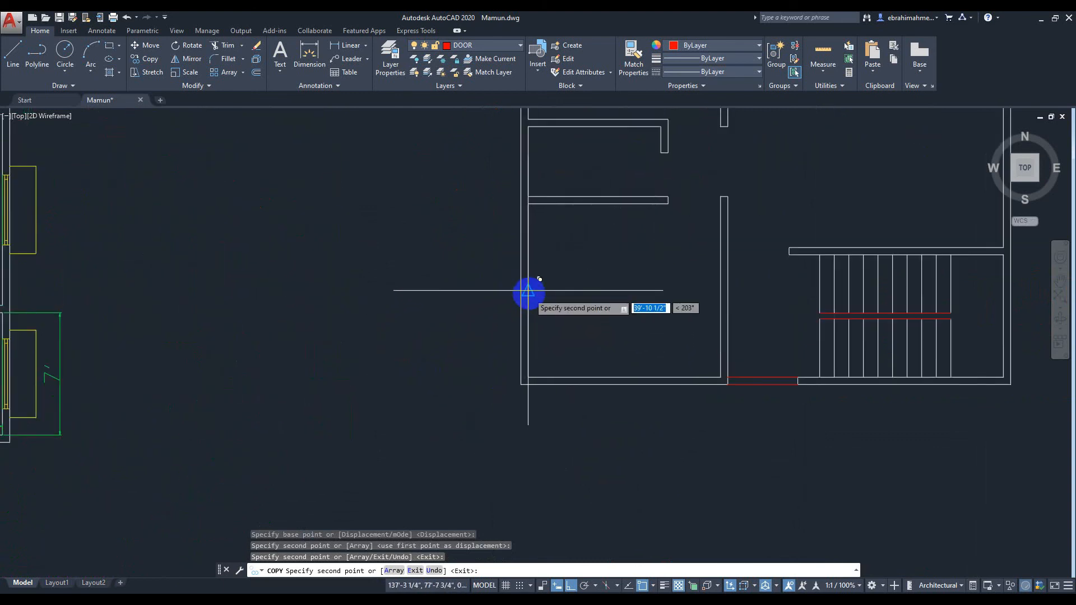
scroll(595, 305, down, 4)
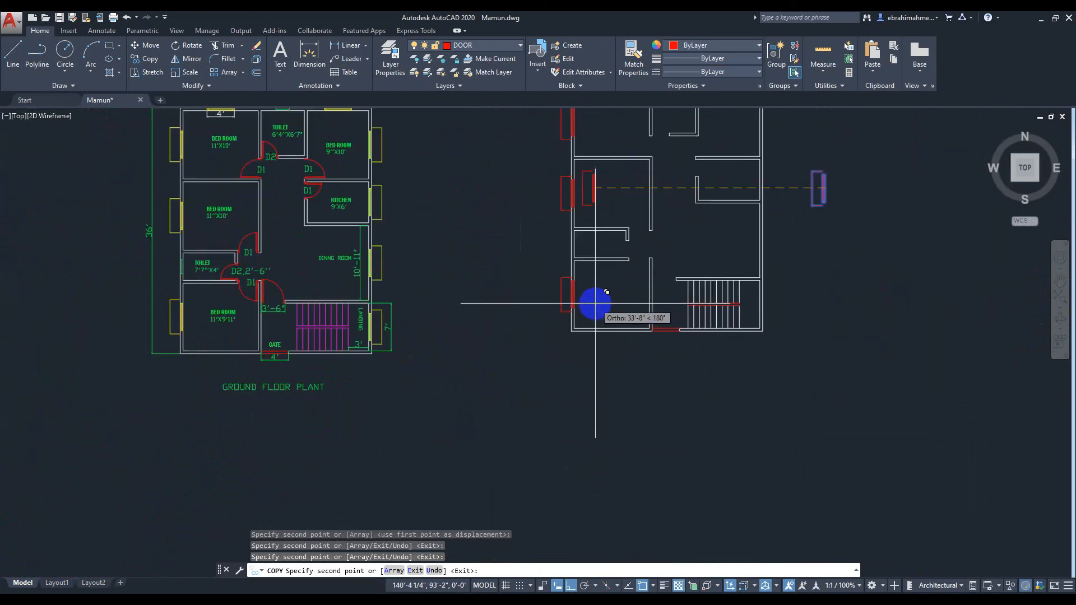
key(Escape)
- Copy the right-facing window block from its left edge midpoint to the inner line midpoint of the upper-right bedroom's right wall
scroll(580, 324, down, 3)
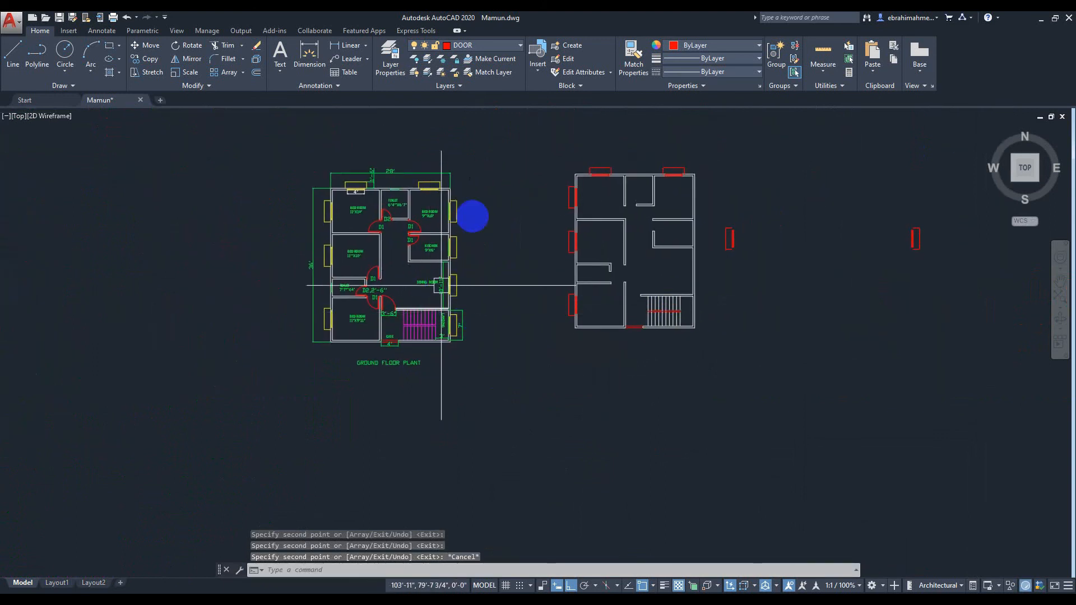
middle_drag(843, 269, 791, 292)
click(822, 204)
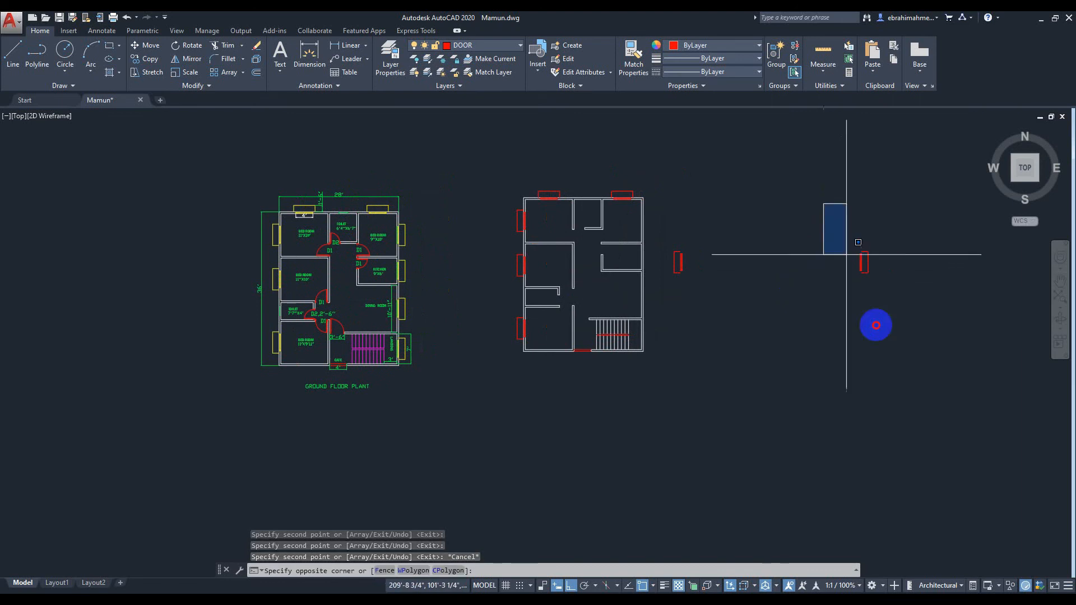
drag(876, 325, 947, 342)
click(919, 210)
click(813, 312)
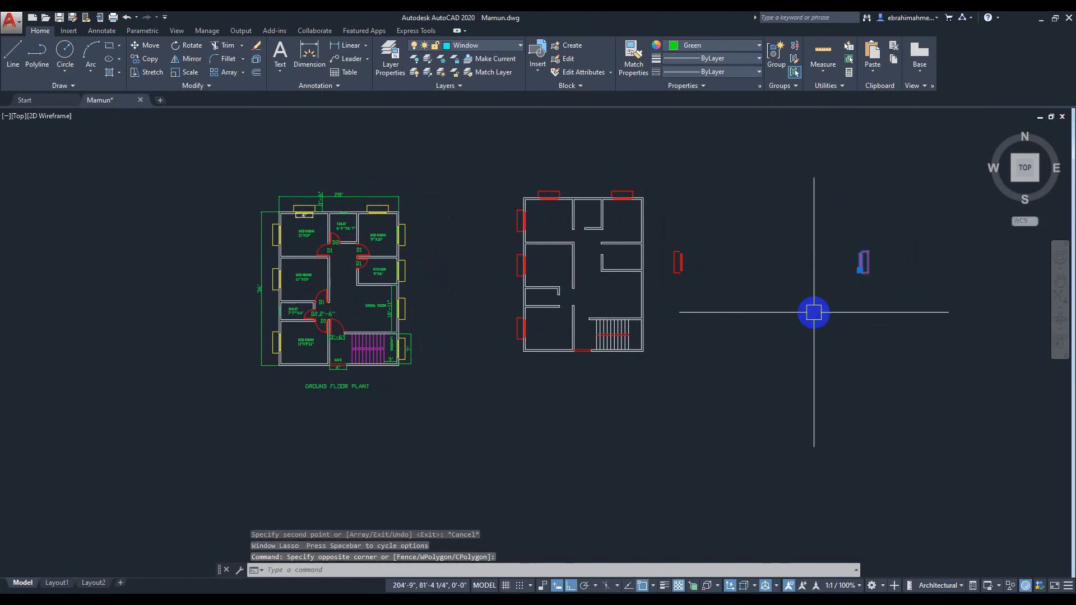
text(co)
key(Return)
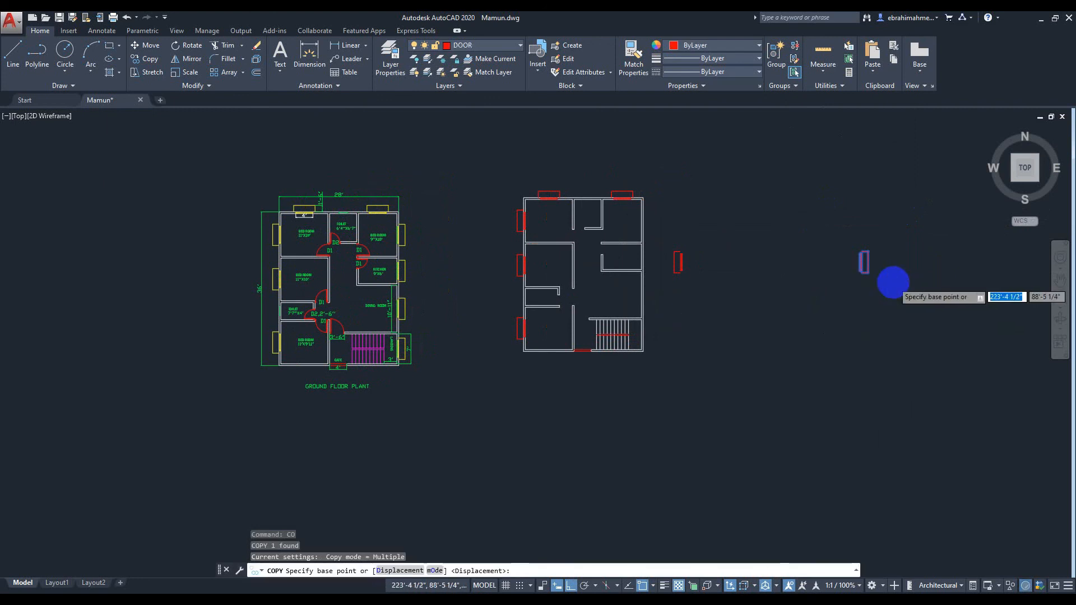
scroll(894, 282, up, 6)
middle_drag(821, 221, 854, 335)
scroll(854, 333, up, 4)
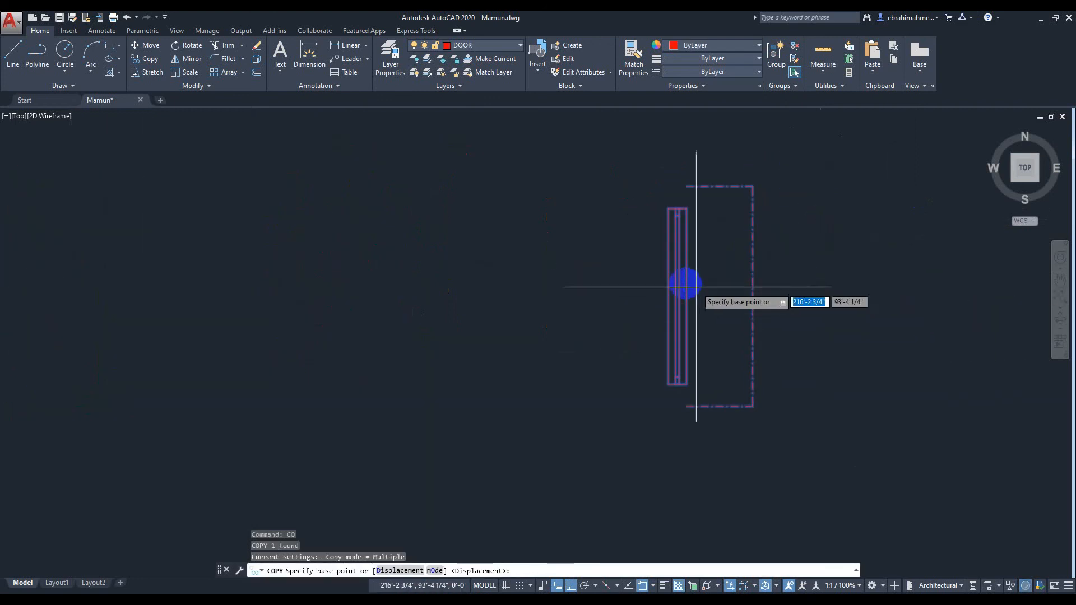
click(669, 296)
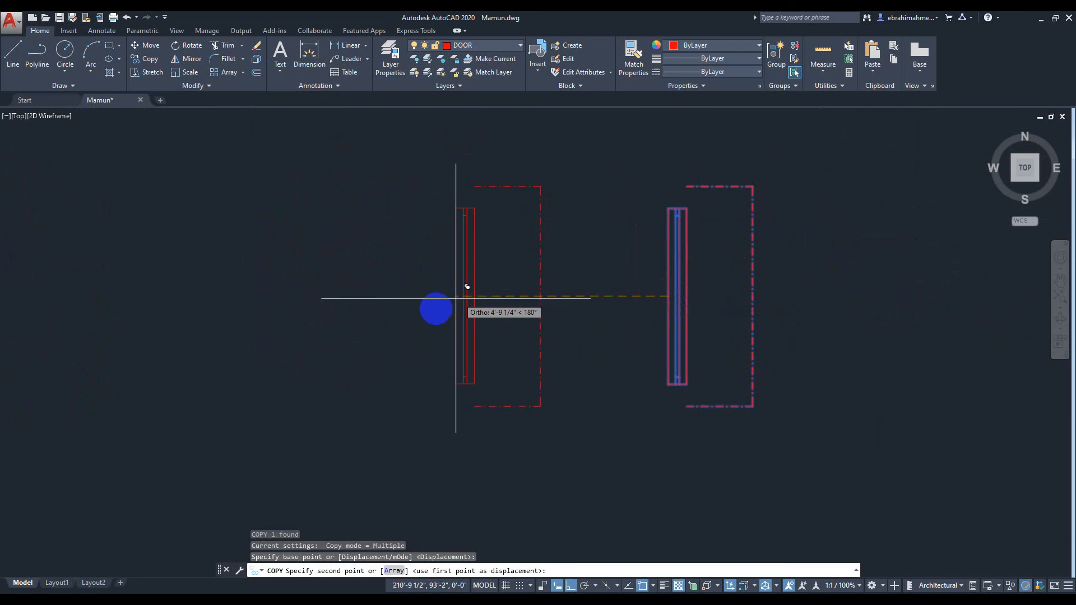
scroll(457, 300, down, 10)
middle_drag(281, 322, 608, 340)
scroll(563, 314, up, 7)
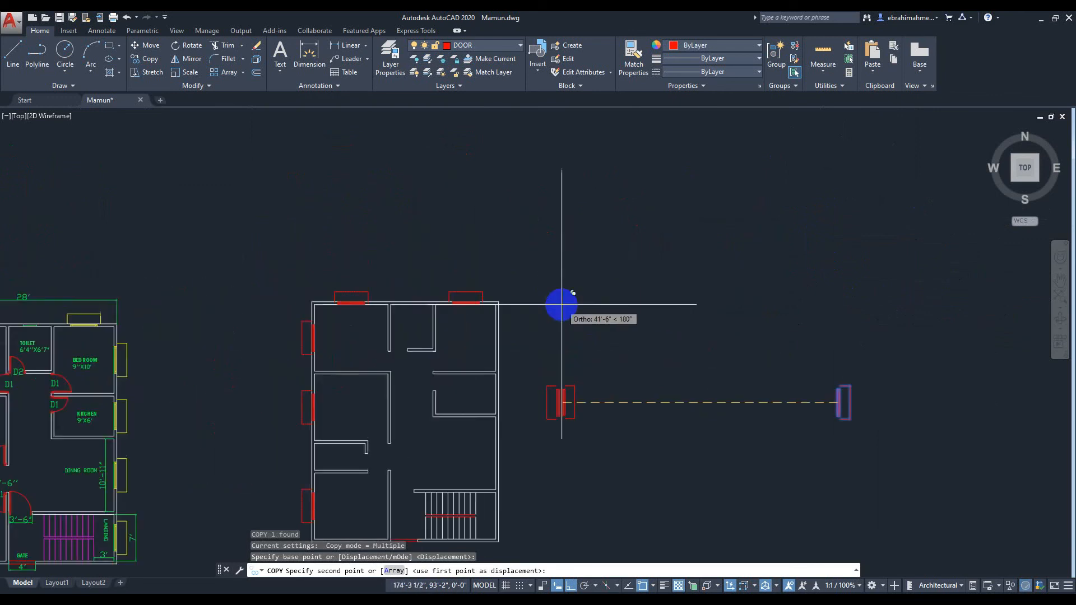
middle_drag(540, 300, 632, 236)
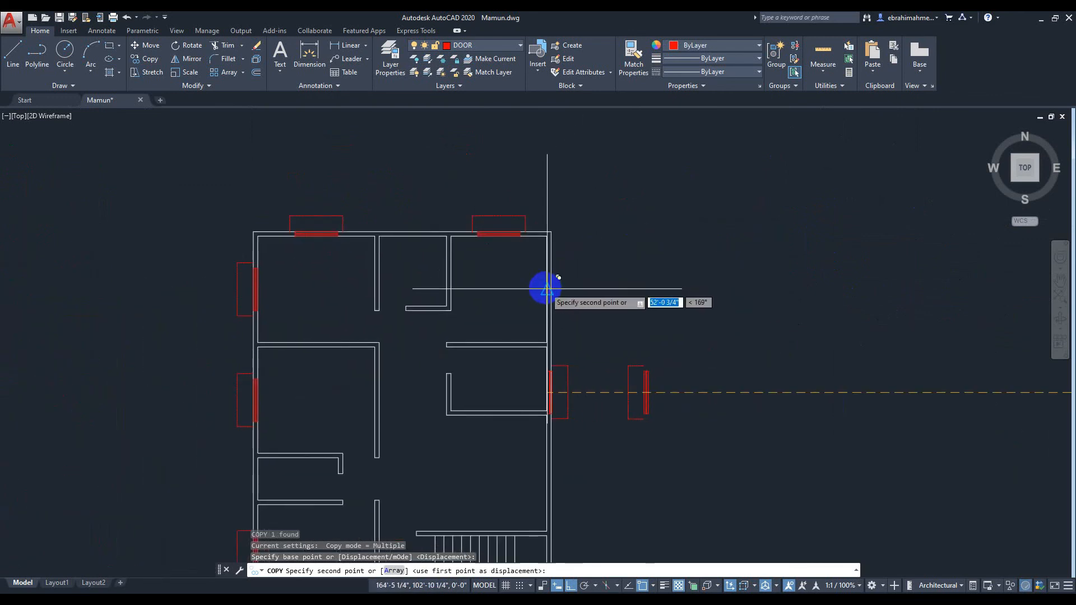
scroll(547, 289, up, 4)
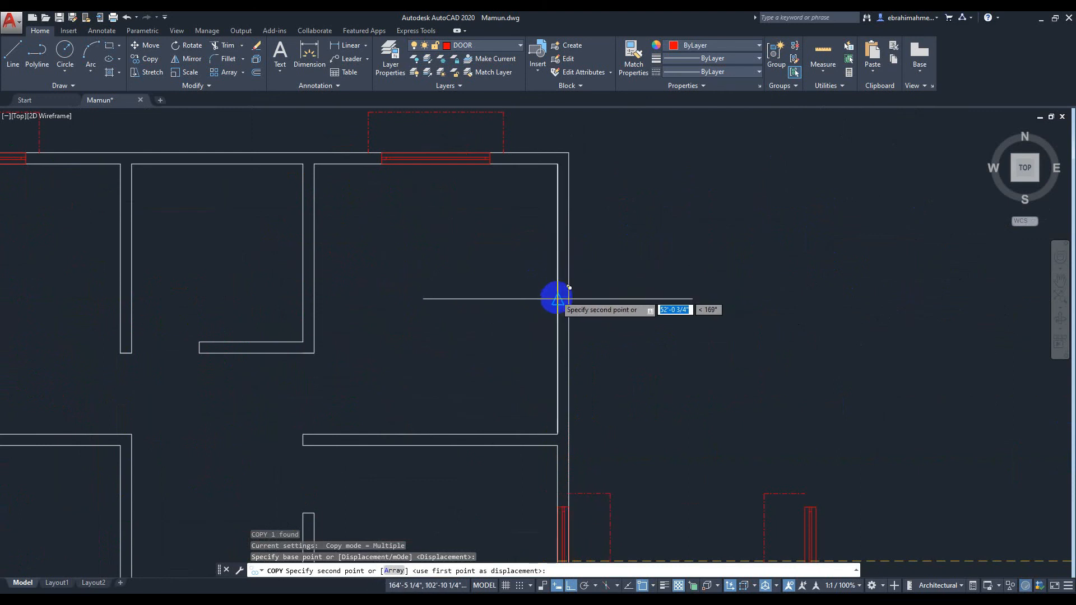
click(559, 299)
- Place another right-facing window copy at the inner line midpoint of the kitchen's right wall
scroll(561, 302, down, 7)
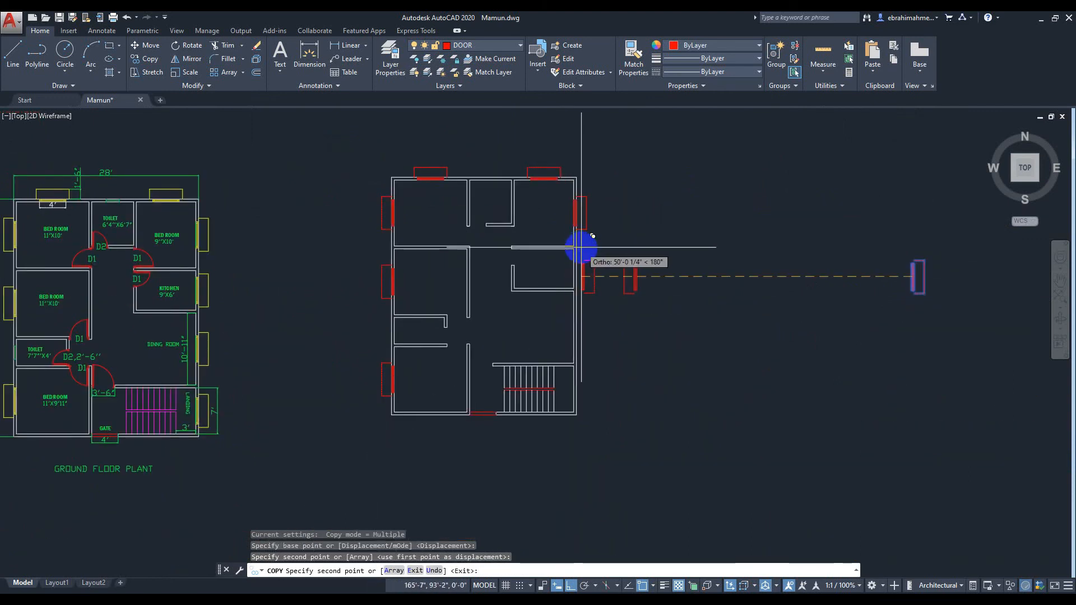
middle_drag(592, 235, 581, 205)
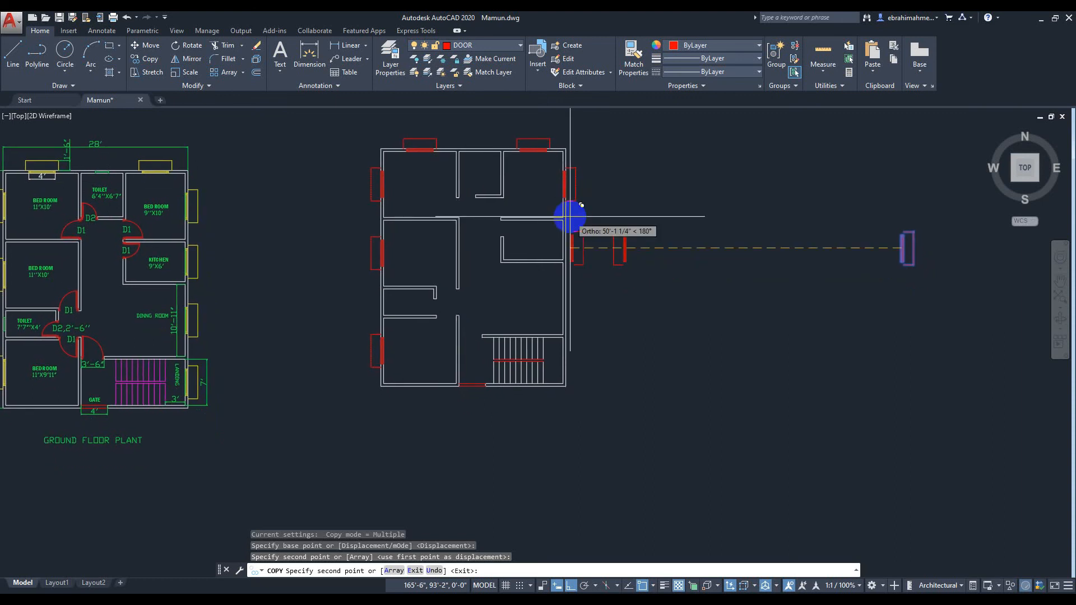
scroll(582, 220, up, 5)
scroll(549, 252, down, 3)
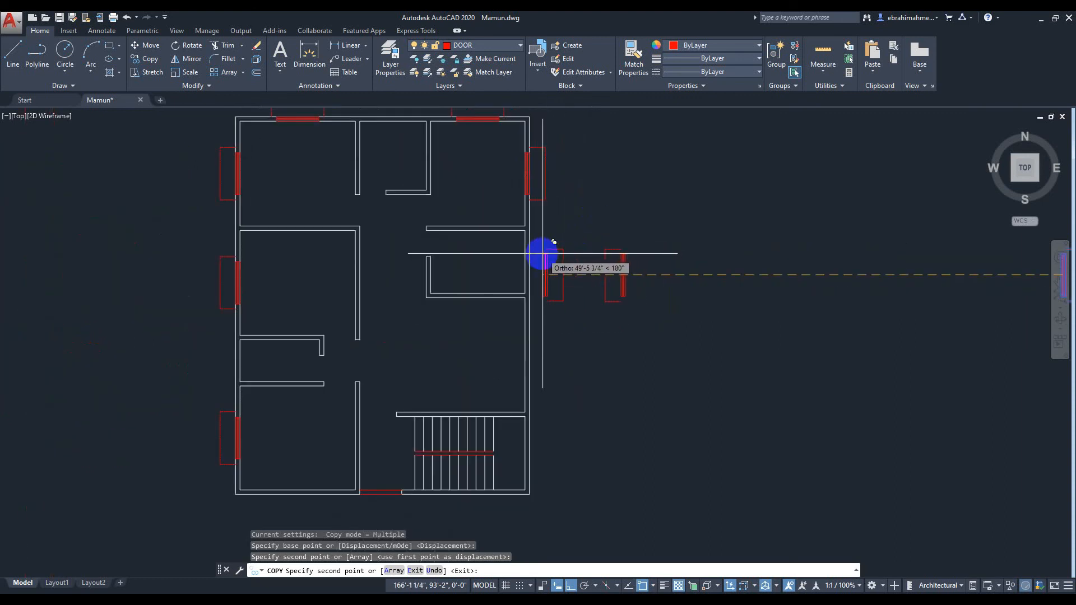
scroll(543, 253, down, 4)
scroll(534, 257, up, 6)
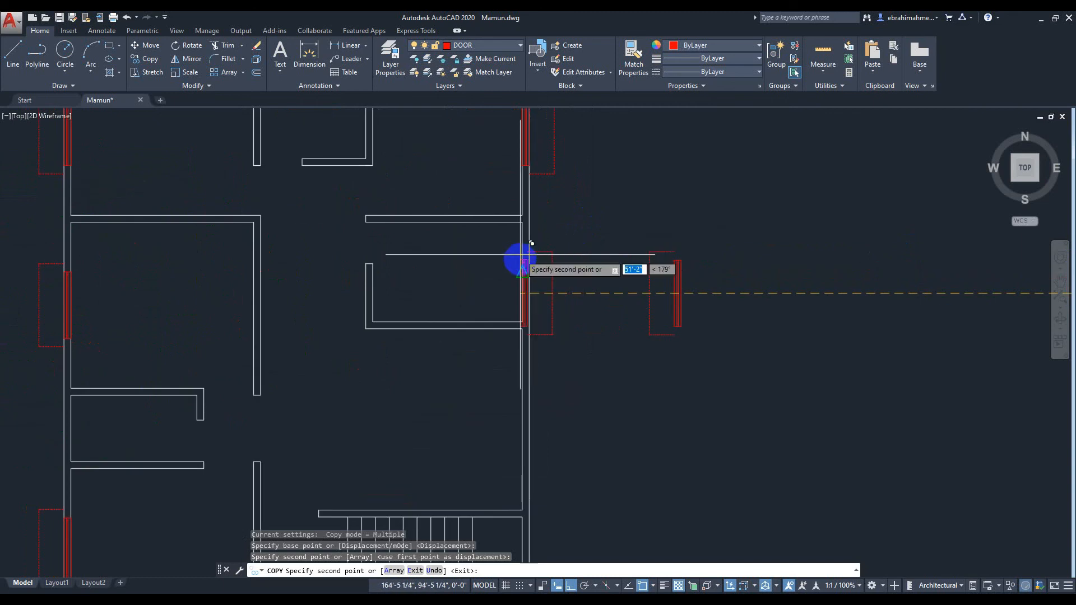
click(522, 270)
- Place right-facing window copies at the midpoints of the dining room's and staircase's right walls, and end copying
middle_drag(557, 363, 567, 211)
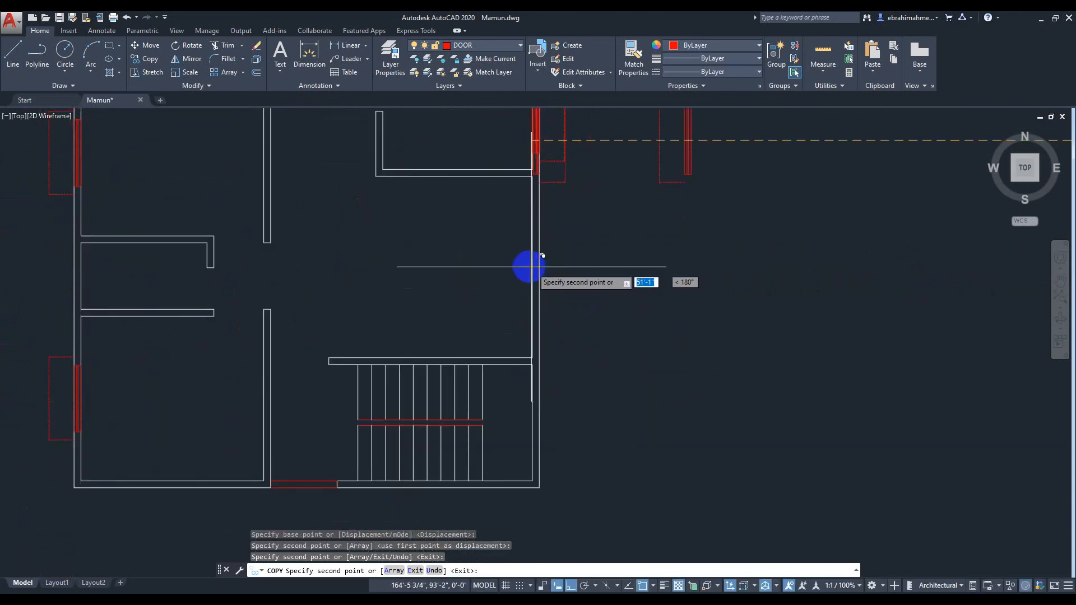
scroll(576, 305, down, 3)
scroll(562, 224, up, 2)
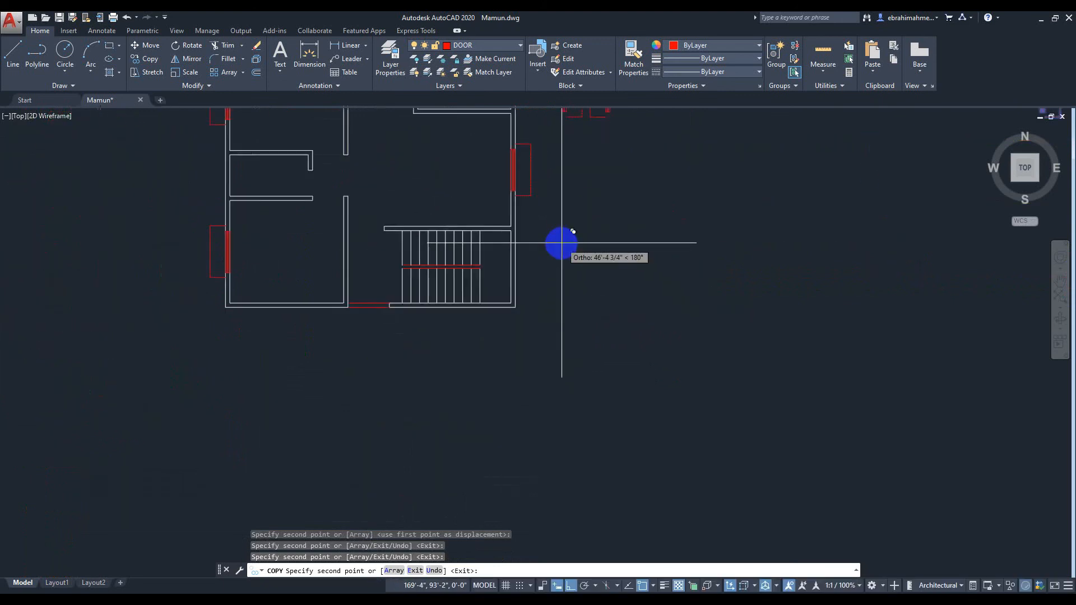
scroll(561, 243, up, 2)
scroll(582, 298, down, 4)
scroll(667, 319, down, 4)
middle_drag(667, 319, 678, 327)
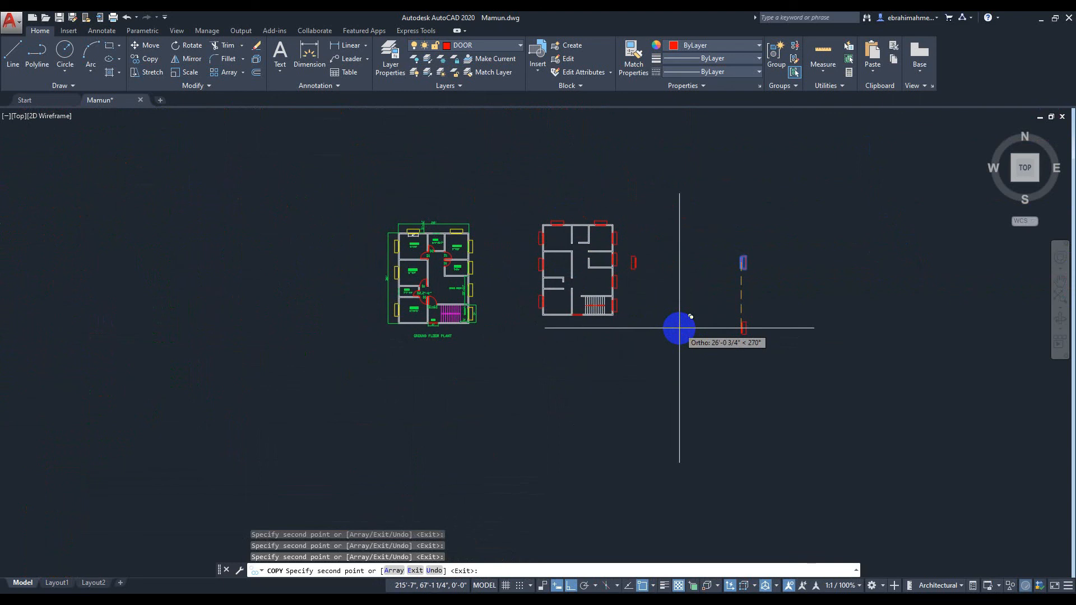
key(Escape)
- Delete the spare right-facing window block standing far beside the plan
scroll(751, 343, up, 2)
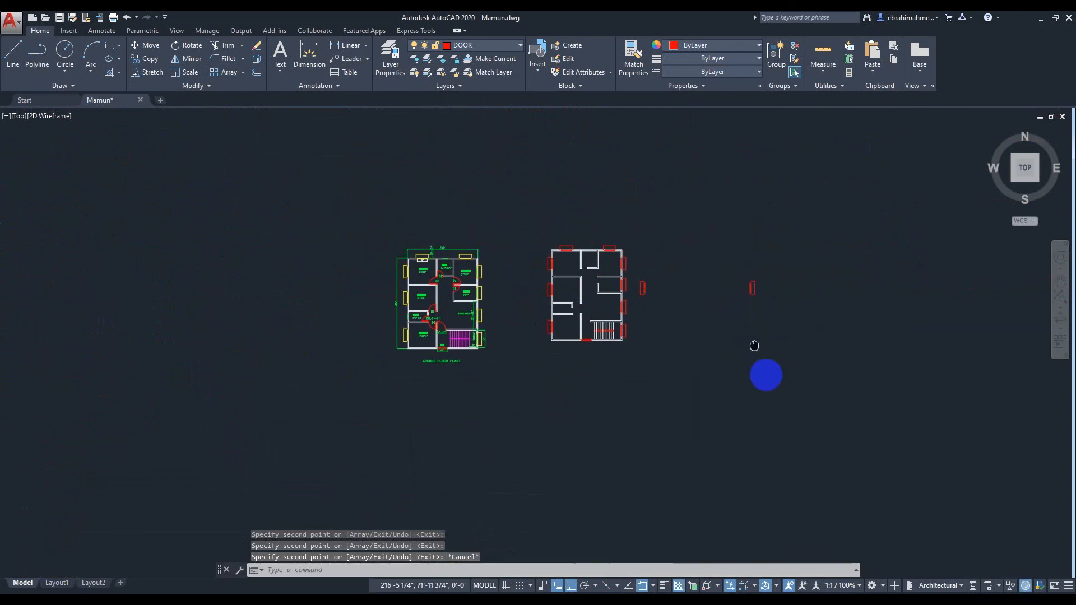
middle_drag(735, 313, 758, 331)
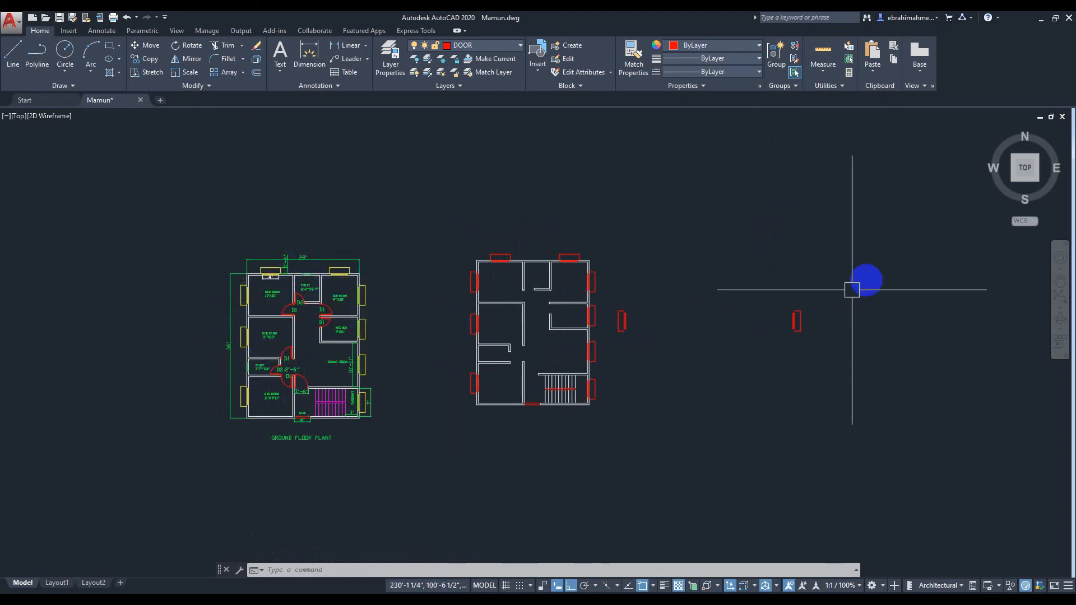
mouse_move(821, 264)
middle_down()
mouse_move(798, 240)
mouse_move(758, 249)
middle_up()
mouse_move(714, 227)
mouse_down()
mouse_move(810, 372)
mouse_move(834, 373)
mouse_up()
click(807, 230)
click(705, 356)
key(Delete)
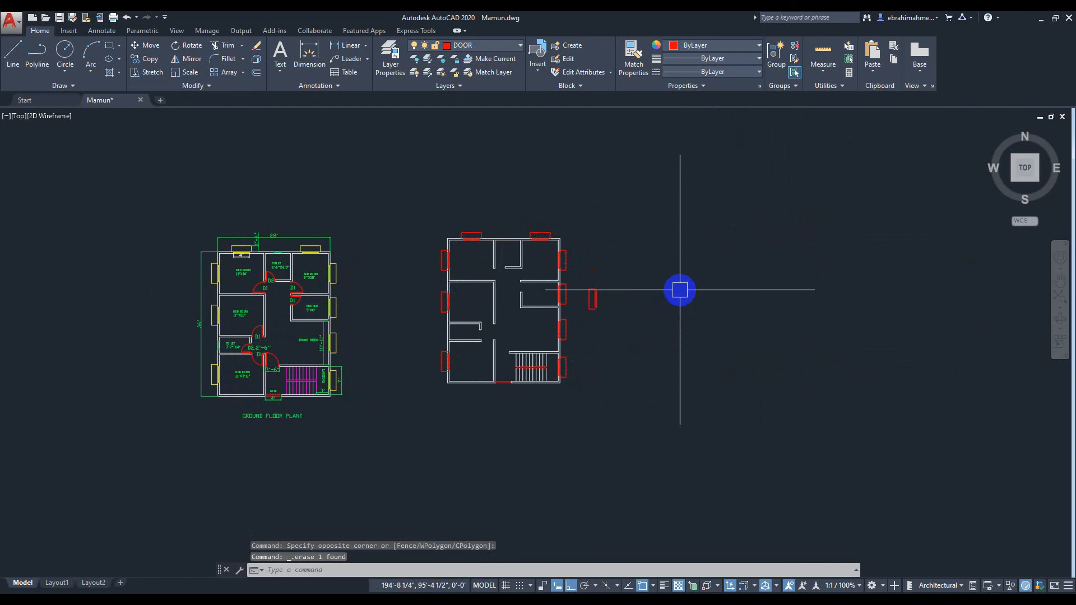
- Delete the spare left-facing window block standing next to the plan's right wall
scroll(680, 288, up, 6)
click(484, 204)
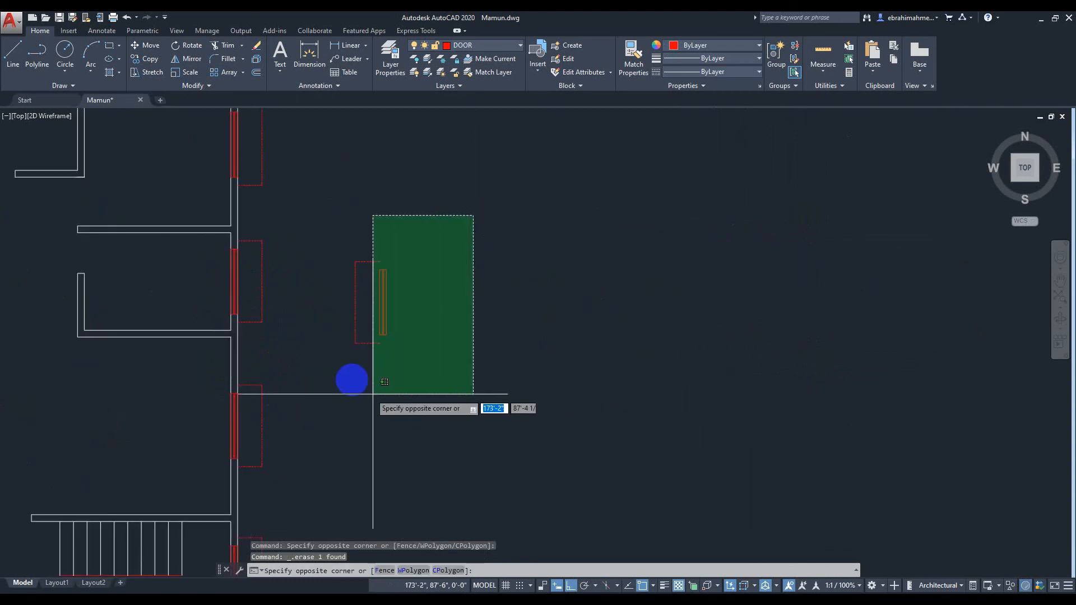
click(379, 377)
key(Delete)
scroll(532, 377, down, 4)
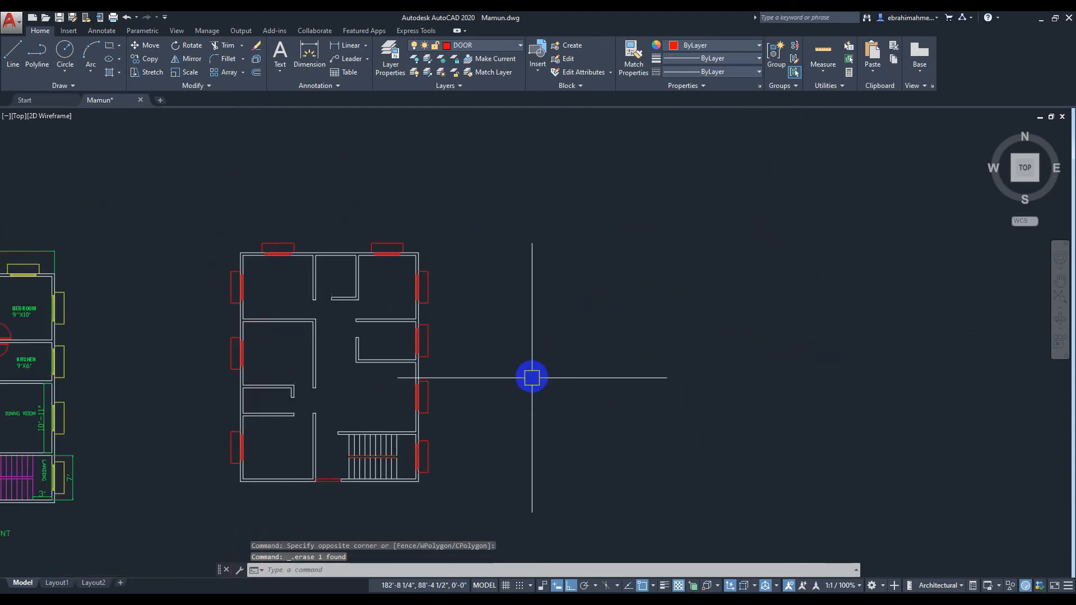
scroll(532, 375, down, 4)
middle_drag(532, 372, 626, 341)
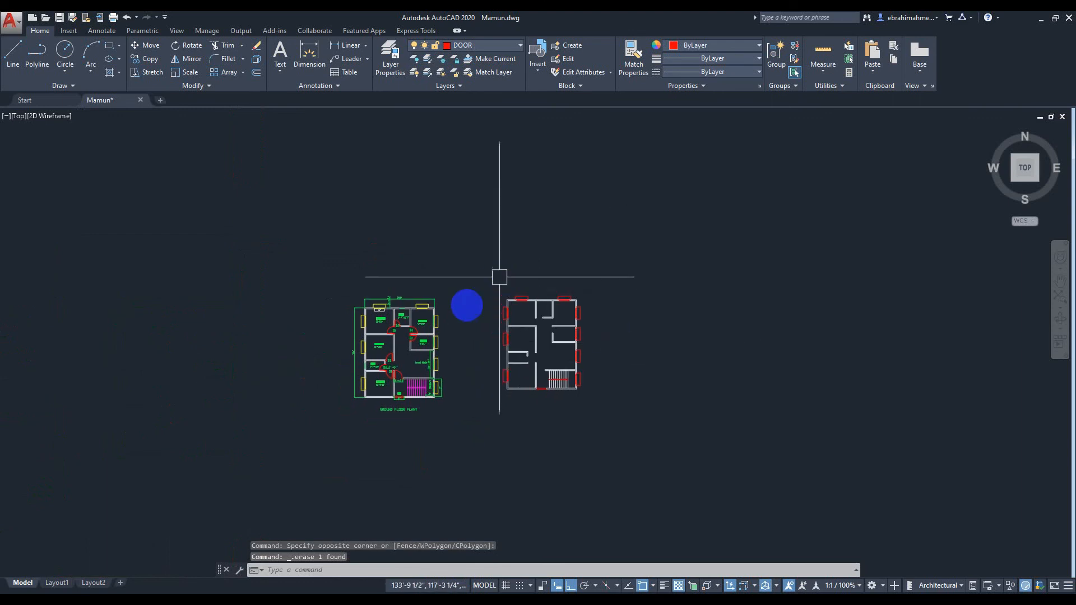